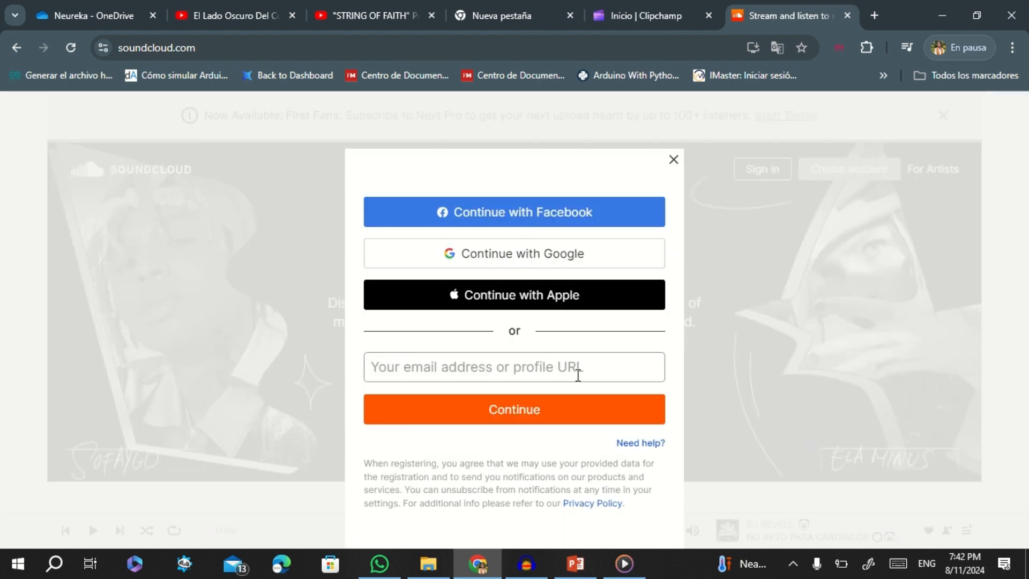
Step: Sign in to SoundCloud with the first listed Google account and authorise the access
{"action": "left_click", "coordinate": [539, 254]}
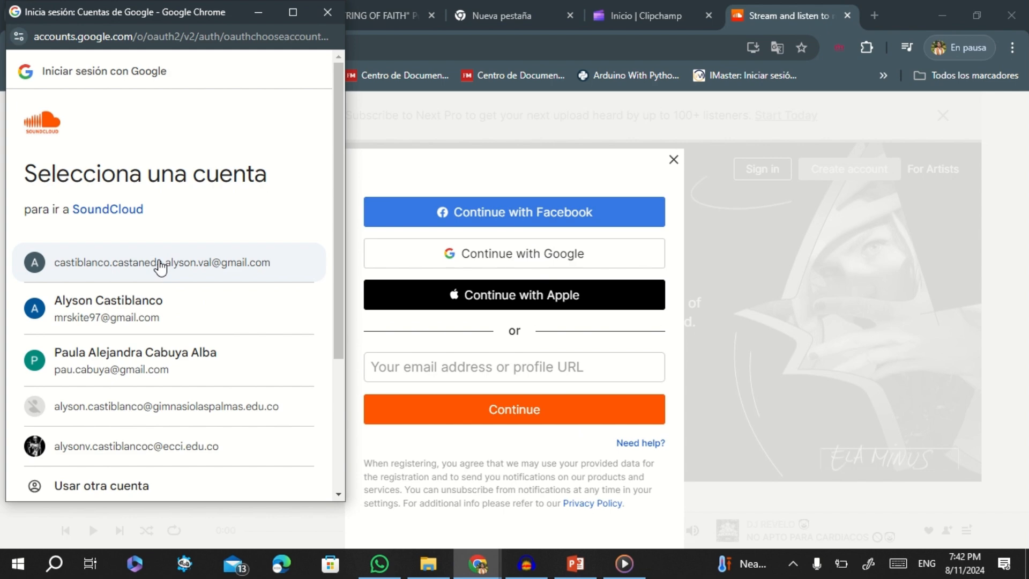
{"action": "left_click", "coordinate": [161, 266]}
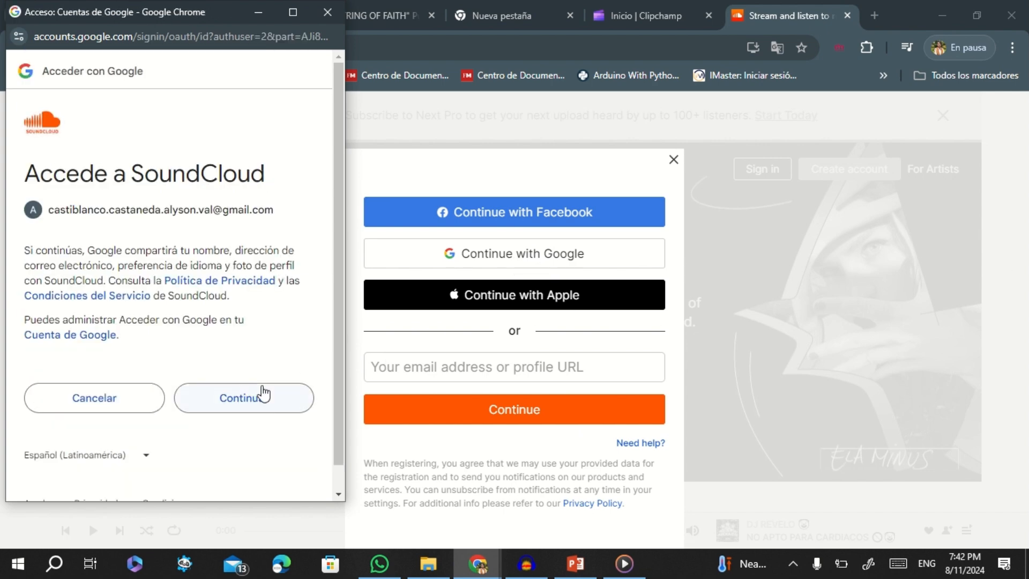
{"action": "left_click", "coordinate": [252, 402]}
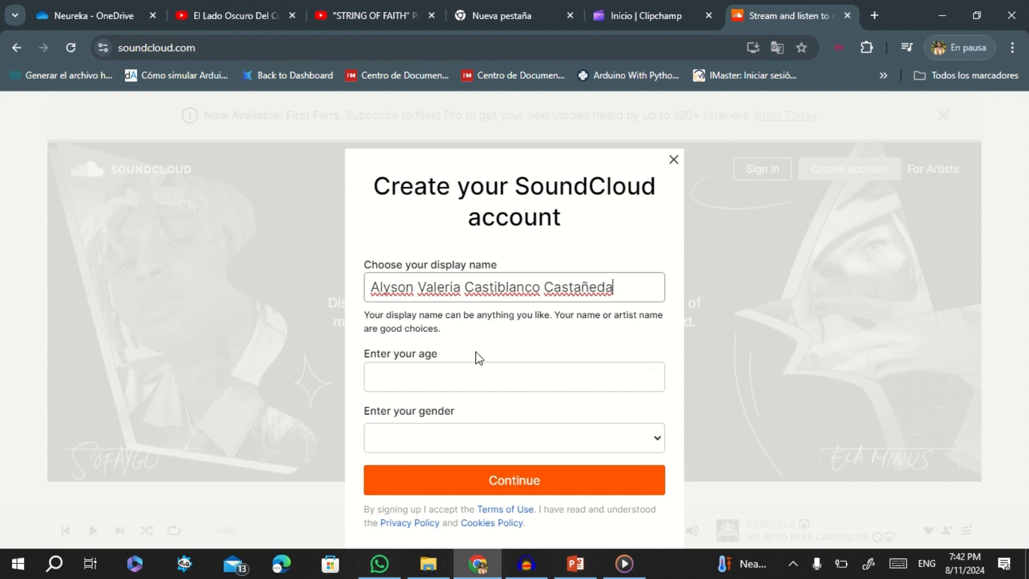
Step: Complete the account creation form with age 26 and gender Female, and submit it
{"action": "left_click", "coordinate": [597, 375]}
{"action": "type", "text": "26"}
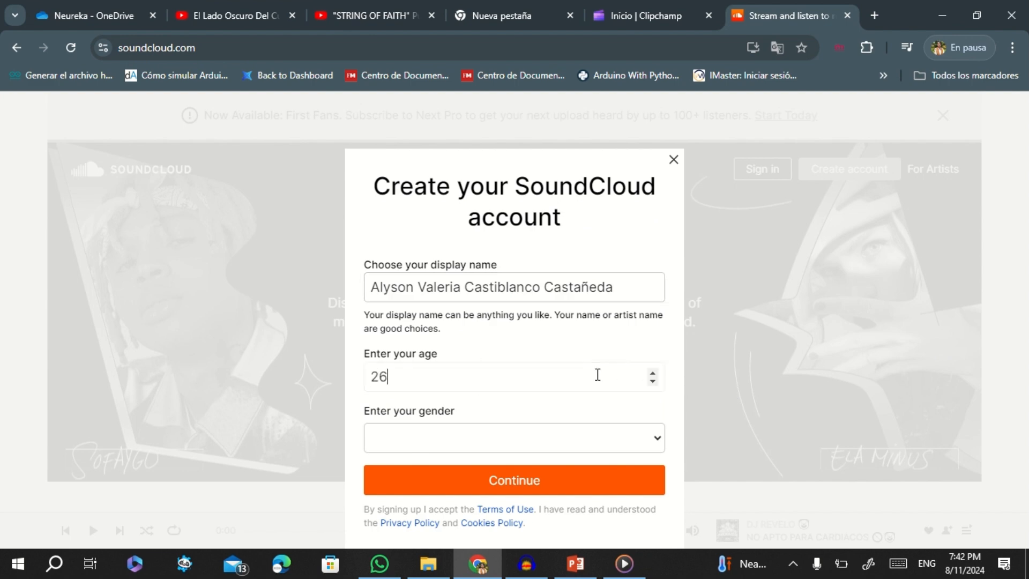
{"action": "left_click", "coordinate": [638, 450]}
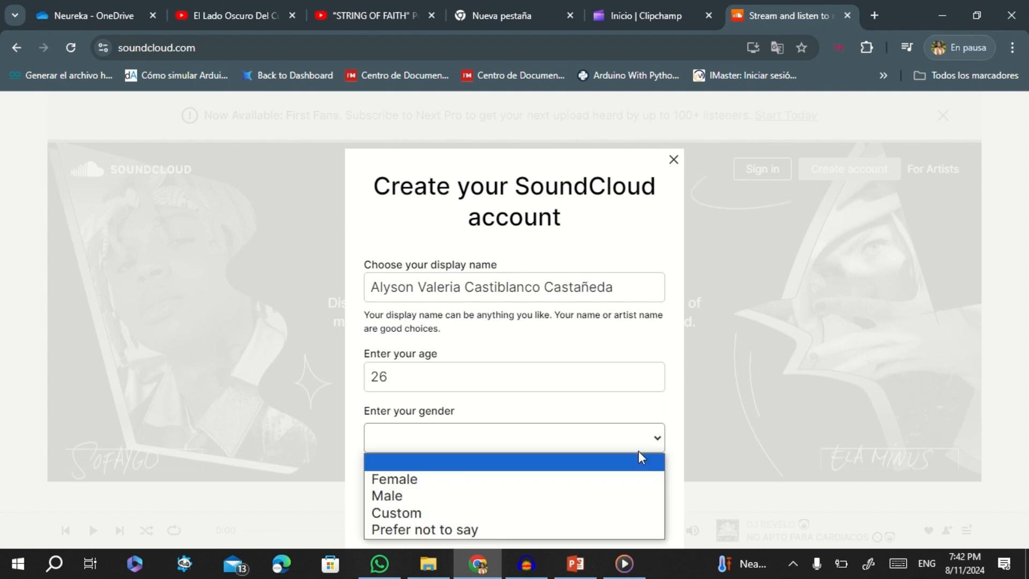
{"action": "left_click", "coordinate": [526, 482]}
{"action": "left_click", "coordinate": [528, 485]}
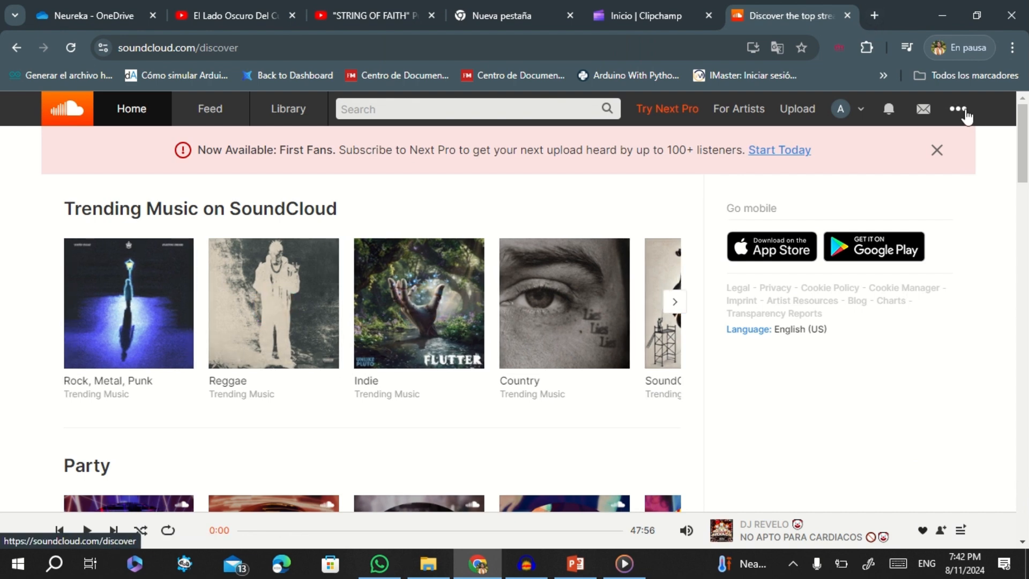
Step: Open the profile page of the signed-in account
{"action": "left_click", "coordinate": [958, 110]}
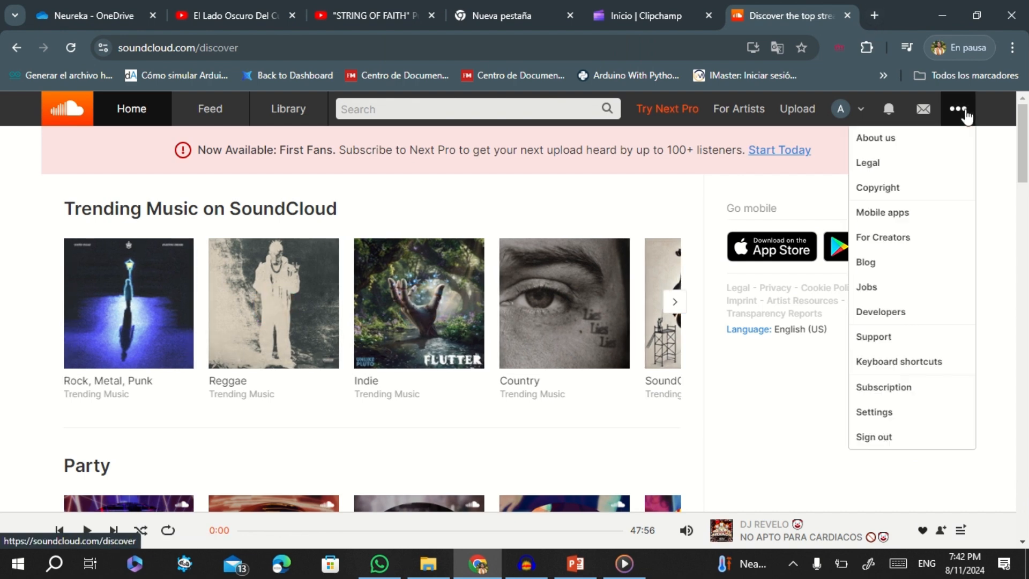
{"action": "left_click", "coordinate": [861, 110]}
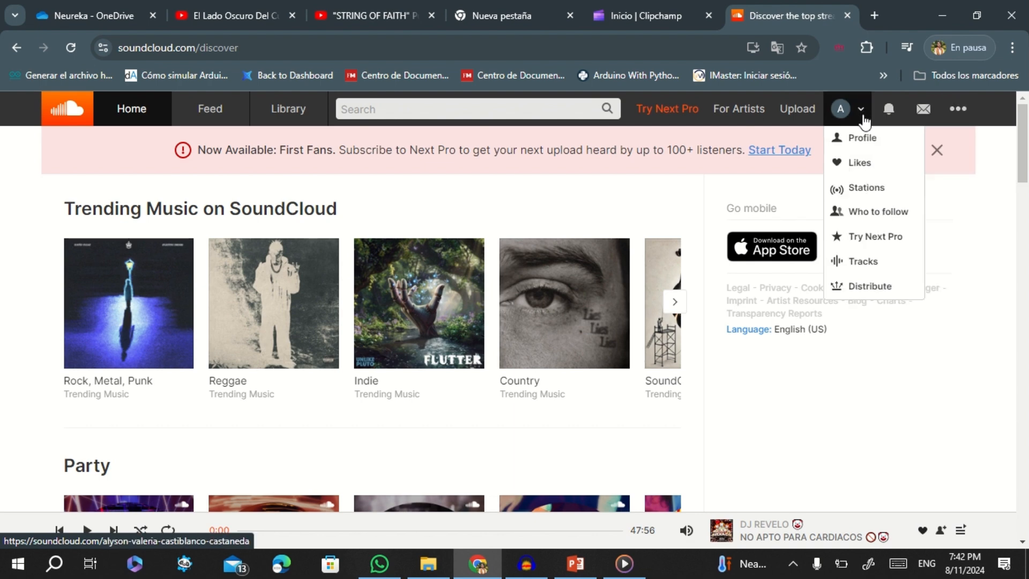
{"action": "left_click", "coordinate": [864, 138]}
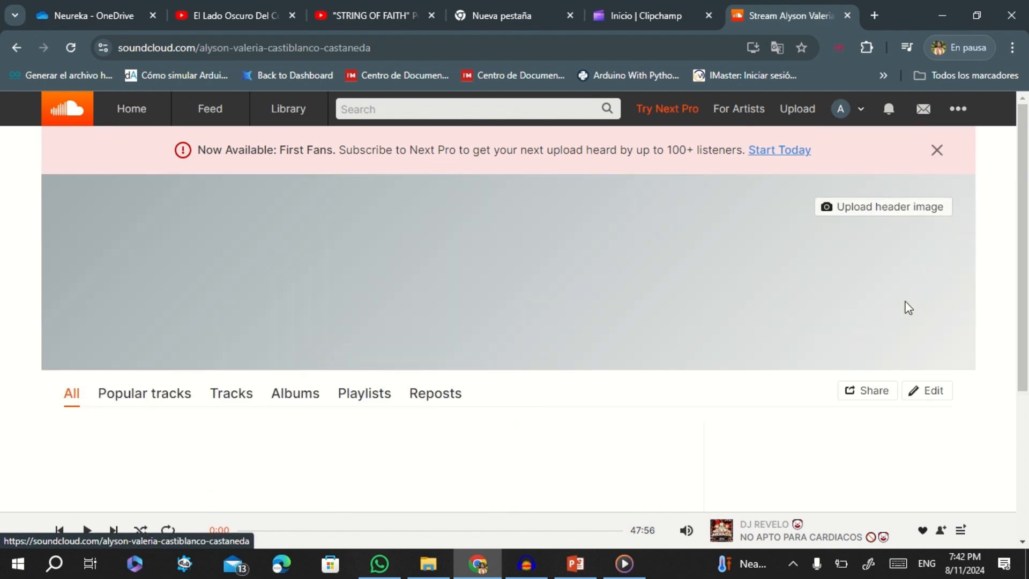
Step: Look over the profile page, including its header, track and playlist sections, and follower statistics
{"action": "scroll", "coordinate": [664, 309], "scroll_direction": "down", "scroll_amount": 5}
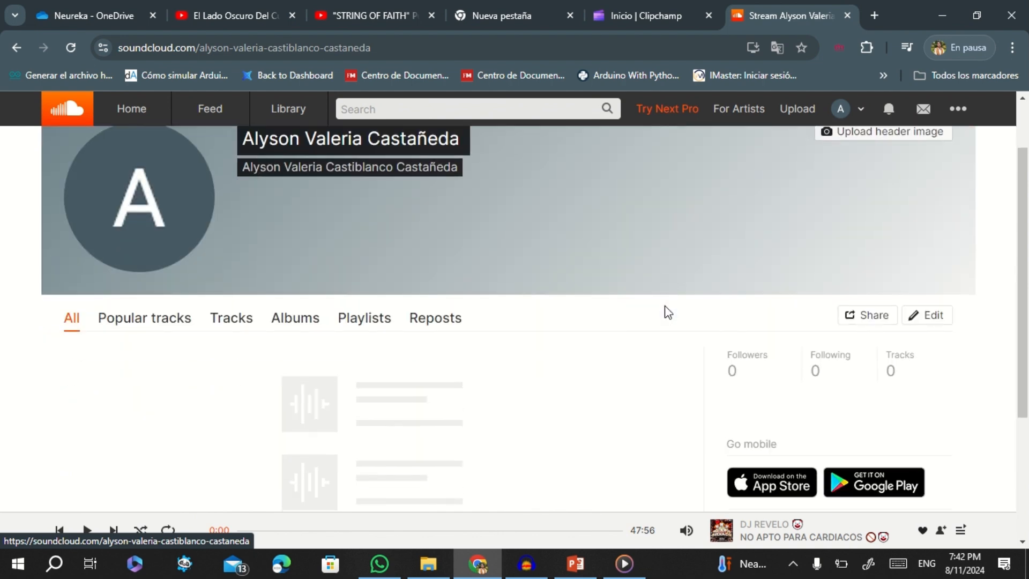
{"action": "scroll", "coordinate": [665, 309], "scroll_direction": "up", "scroll_amount": 3}
{"action": "scroll", "coordinate": [665, 310], "scroll_direction": "down", "scroll_amount": 3}
{"action": "scroll", "coordinate": [665, 310], "scroll_direction": "up", "scroll_amount": 5}
{"action": "scroll", "coordinate": [664, 309], "scroll_direction": "down", "scroll_amount": 4}
{"action": "scroll", "coordinate": [244, 255], "scroll_direction": "up", "scroll_amount": 2}
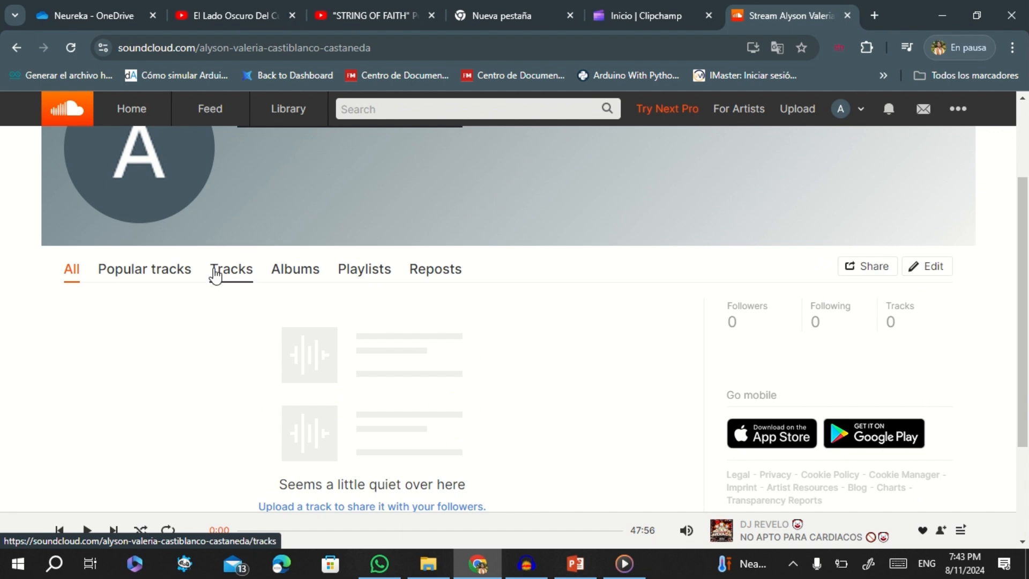
{"action": "scroll", "coordinate": [590, 395], "scroll_direction": "down", "scroll_amount": 3}
{"action": "scroll", "coordinate": [590, 395], "scroll_direction": "up", "scroll_amount": 4}
{"action": "scroll", "coordinate": [589, 394], "scroll_direction": "down", "scroll_amount": 2}
{"action": "scroll", "coordinate": [586, 395], "scroll_direction": "up", "scroll_amount": 2}
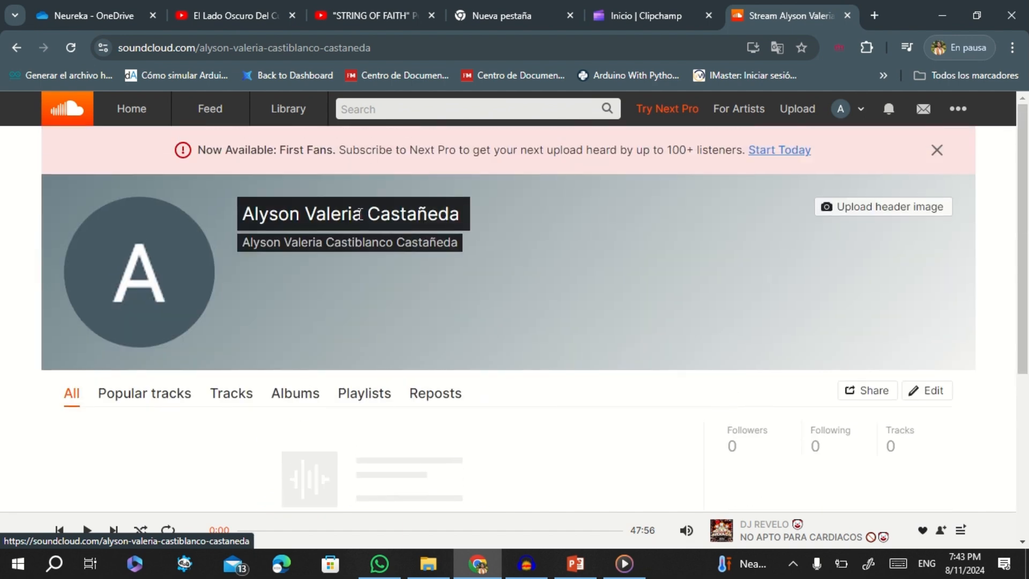
Step: Start editing the profile and replace the display name with "Estoica y Fuerte: Estoicismo hecho por y para mujeres"
{"action": "left_click", "coordinate": [938, 391]}
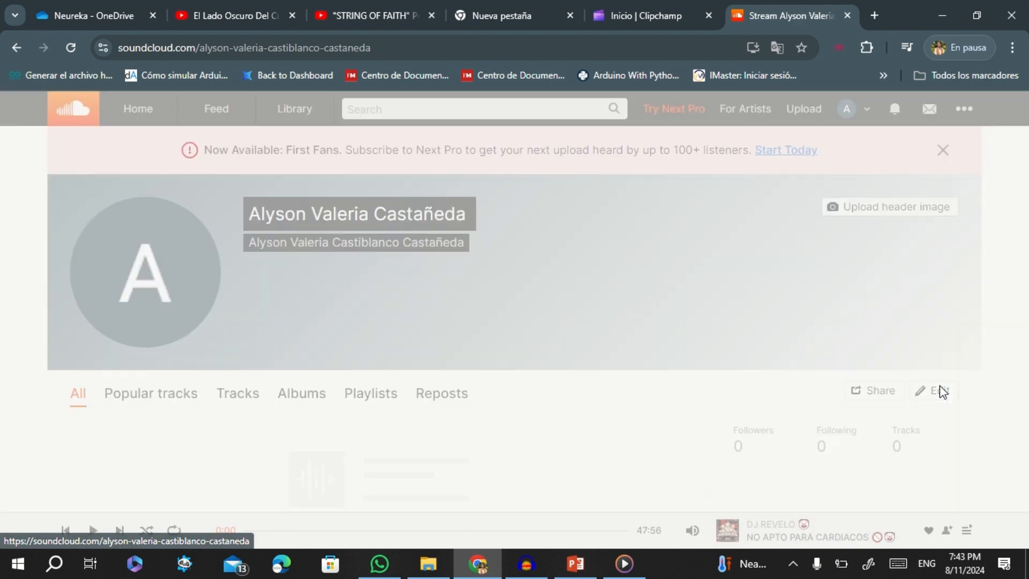
{"action": "scroll", "coordinate": [600, 317], "scroll_direction": "down", "scroll_amount": 2}
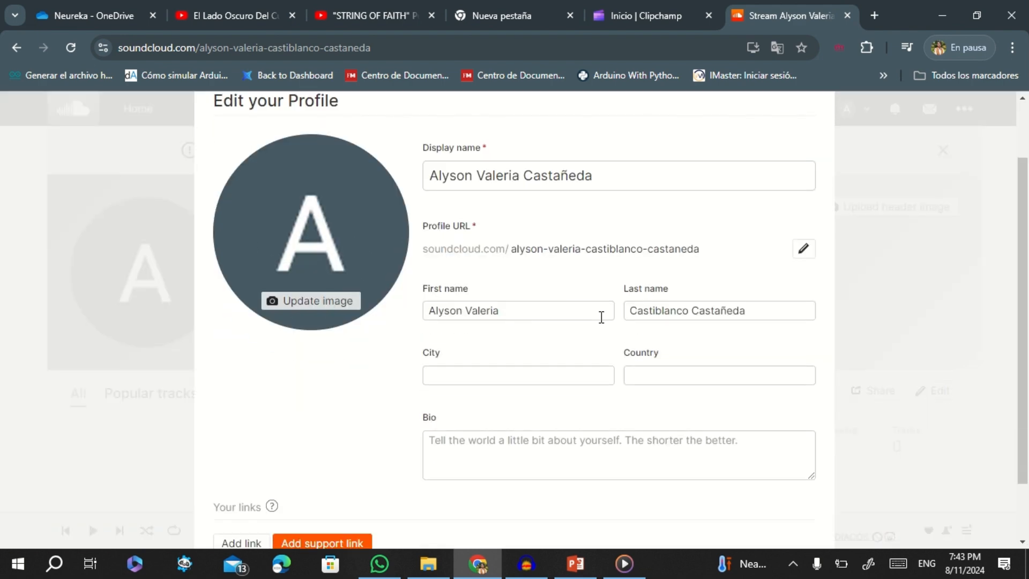
{"action": "scroll", "coordinate": [601, 316], "scroll_direction": "up", "scroll_amount": 2}
{"action": "left_click_drag", "start_coordinate": [616, 252], "coordinate": [425, 261]}
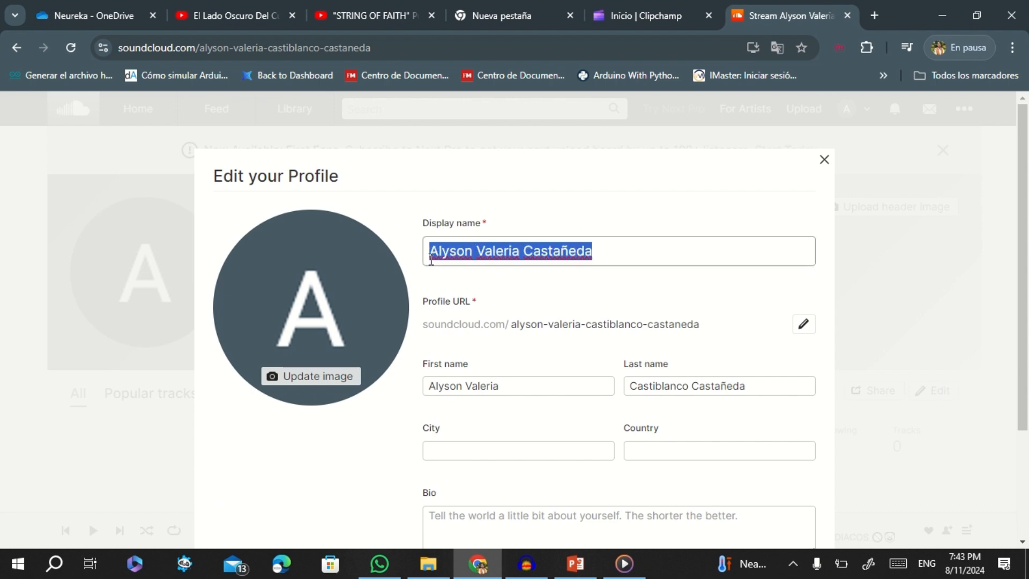
{"action": "type", "text": "Estoica y Fuerte"}
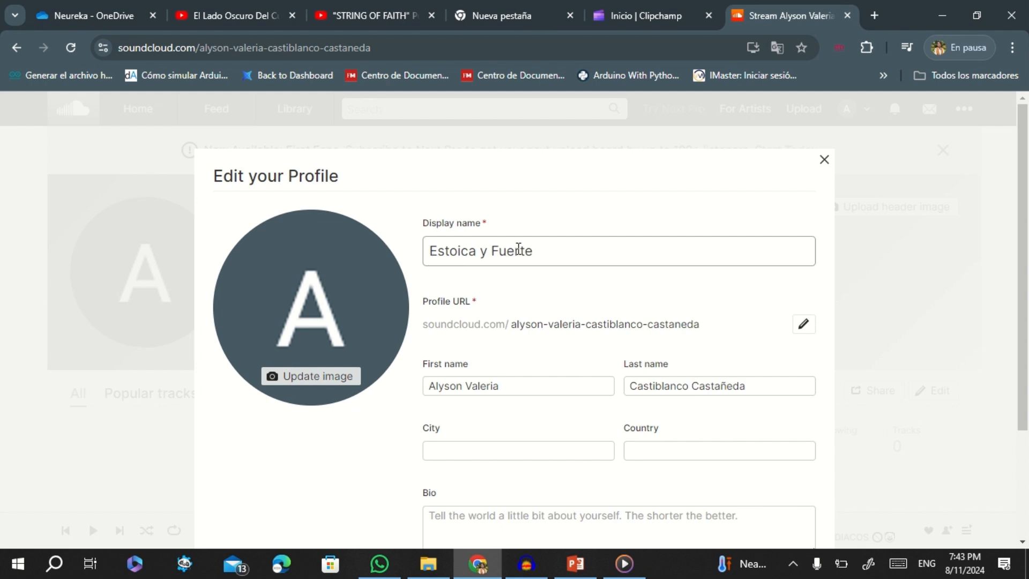
{"action": "type", "text": ": Estoicismo hecho por "}
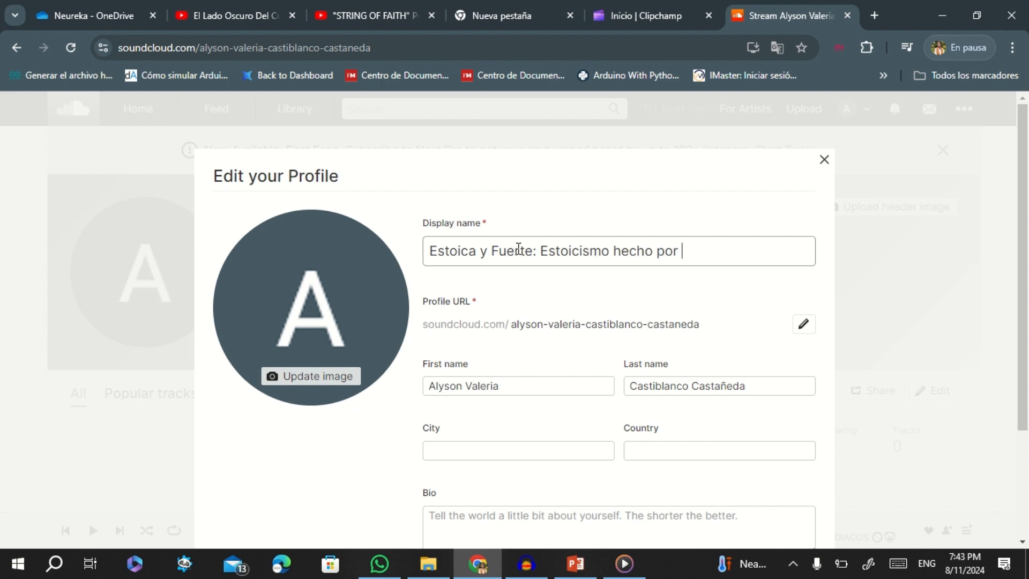
{"action": "type", "text": "y para mujeres"}
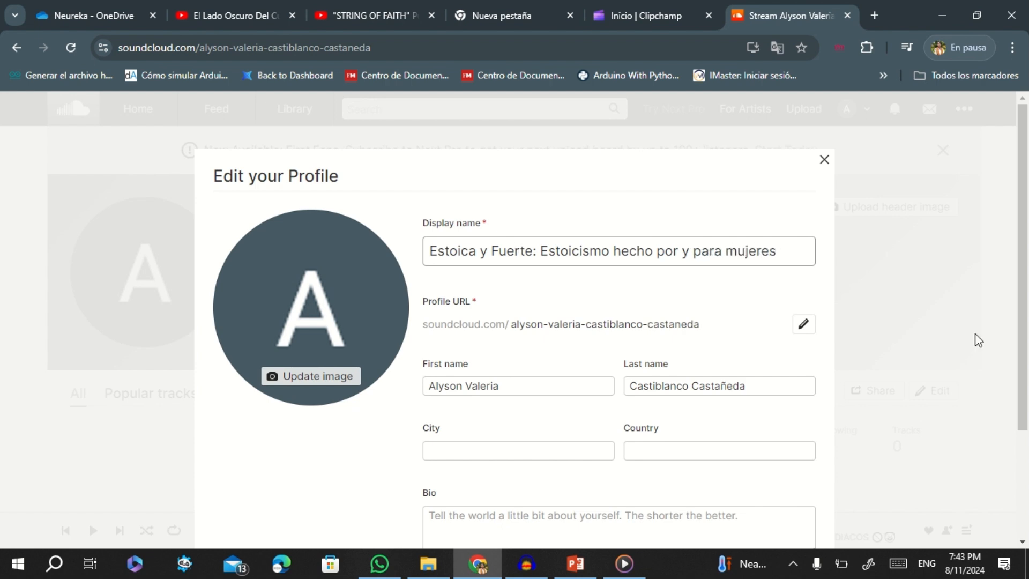
{"action": "scroll", "coordinate": [943, 396], "scroll_direction": "down", "scroll_amount": 3}
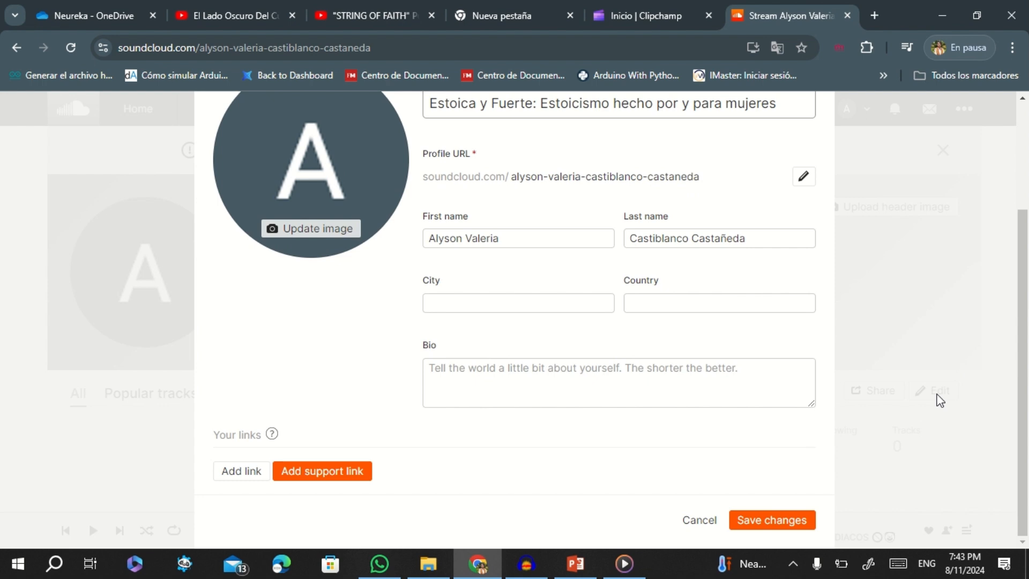
{"action": "left_click", "coordinate": [661, 362]}
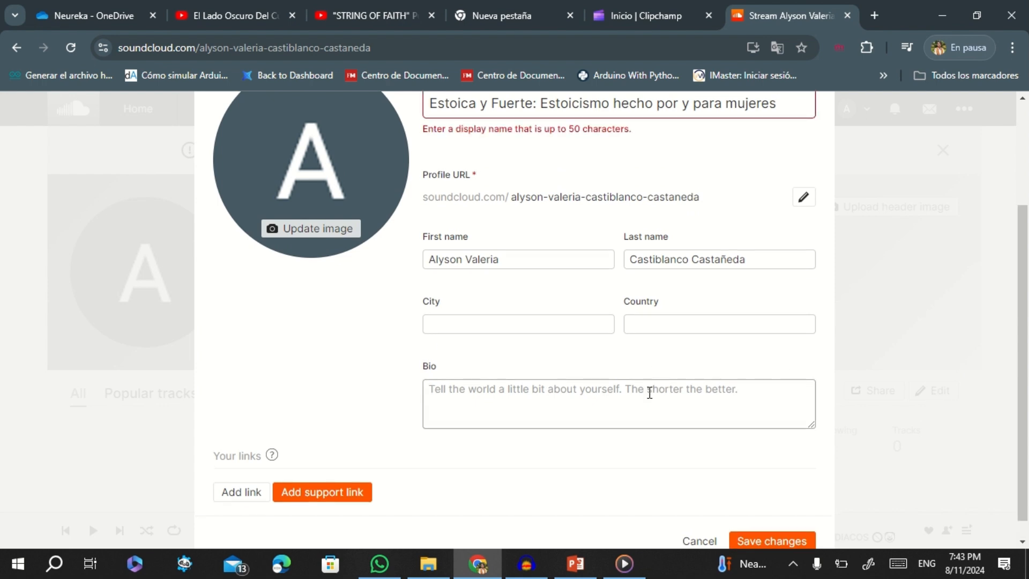
Step: Shorten the profile's display name to "Estoica y Fuerte: Estoicismo por y para mujeres"
{"action": "scroll", "coordinate": [732, 223], "scroll_direction": "up", "scroll_amount": 3}
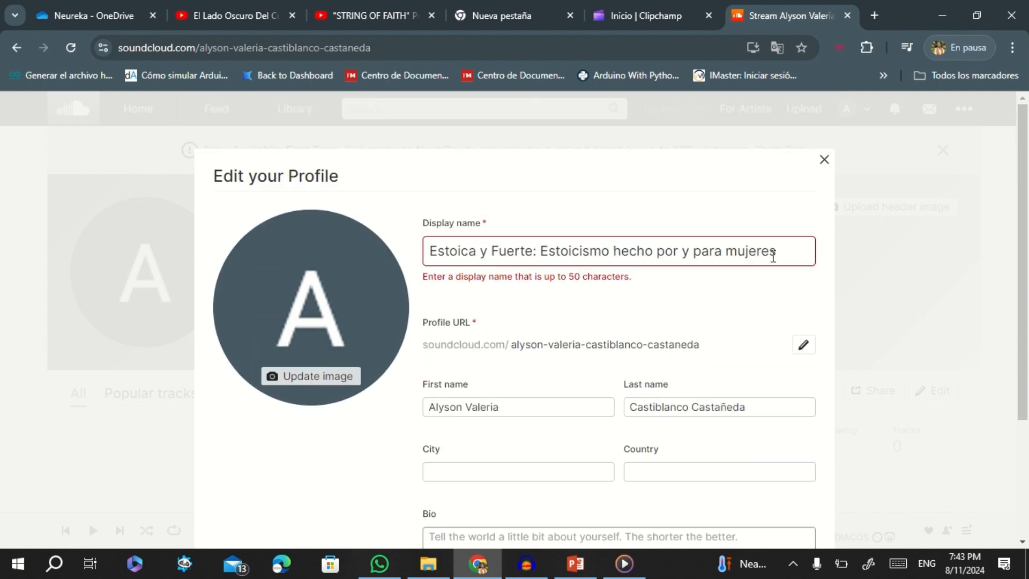
{"action": "left_click", "coordinate": [782, 251]}
{"action": "left_click_drag", "start_coordinate": [689, 251], "coordinate": [614, 253]}
{"action": "key", "text": "BackSpace"}
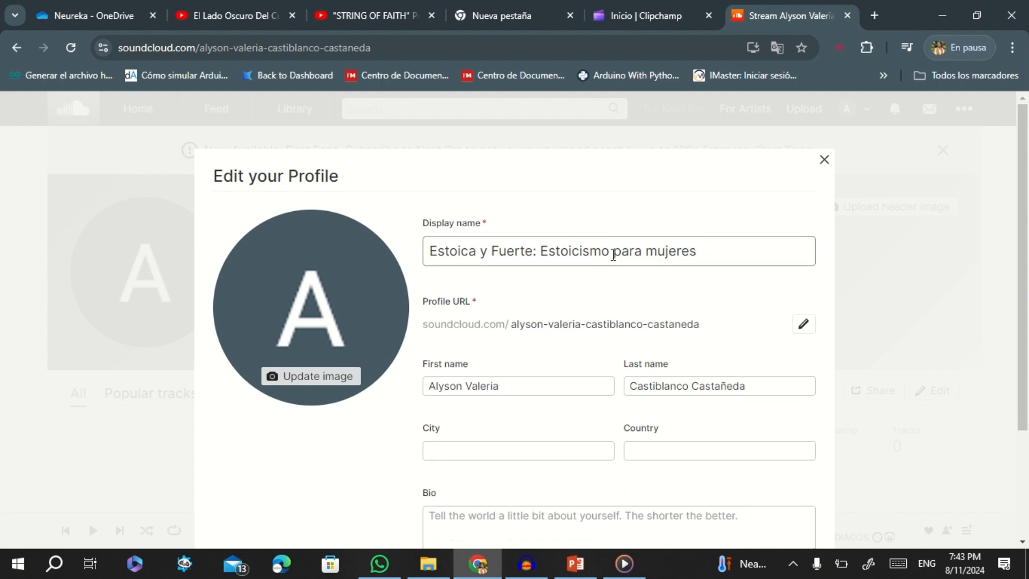
{"action": "type", "text": "p"}
{"action": "key", "text": "BackSpace"}
{"action": "type", "text": "por y p"}
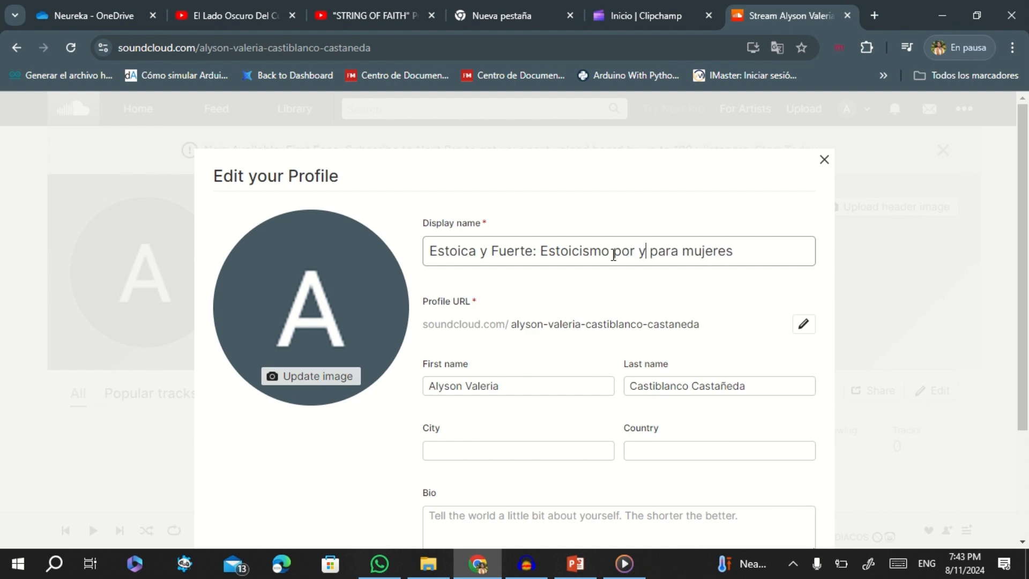
Step: Place the cursor in the bio and switch the input language to Spanish (Colombia) with the Latin American keyboard
{"action": "scroll", "coordinate": [732, 482], "scroll_direction": "down", "scroll_amount": 3}
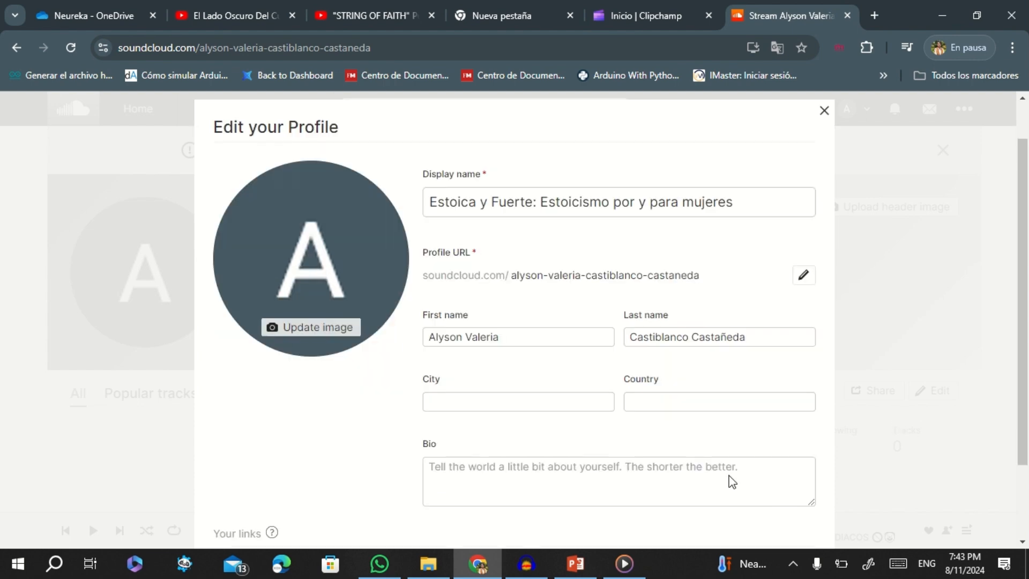
{"action": "scroll", "coordinate": [732, 482], "scroll_direction": "up", "scroll_amount": 1}
{"action": "left_click", "coordinate": [676, 437]}
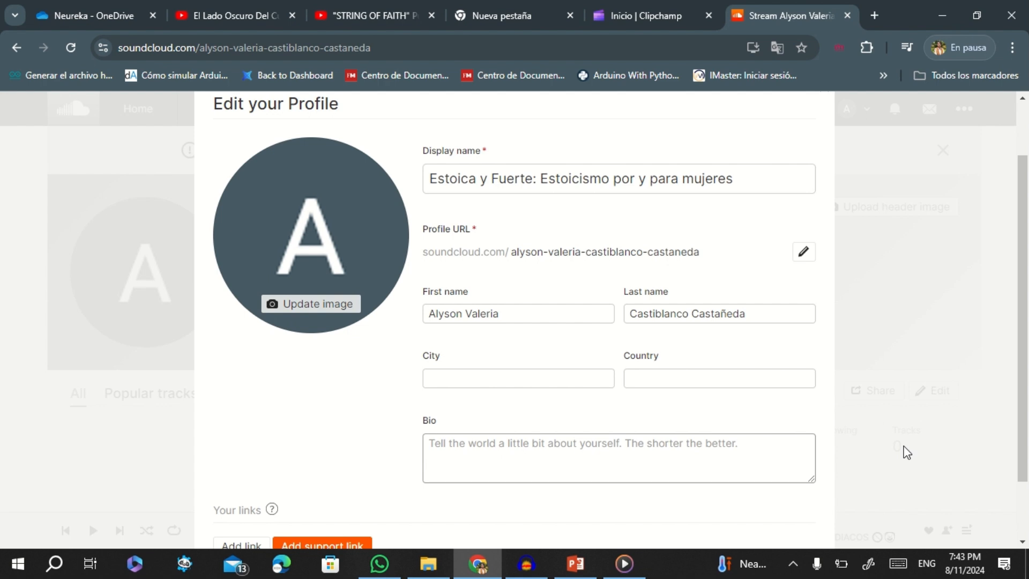
{"action": "left_click", "coordinate": [927, 563]}
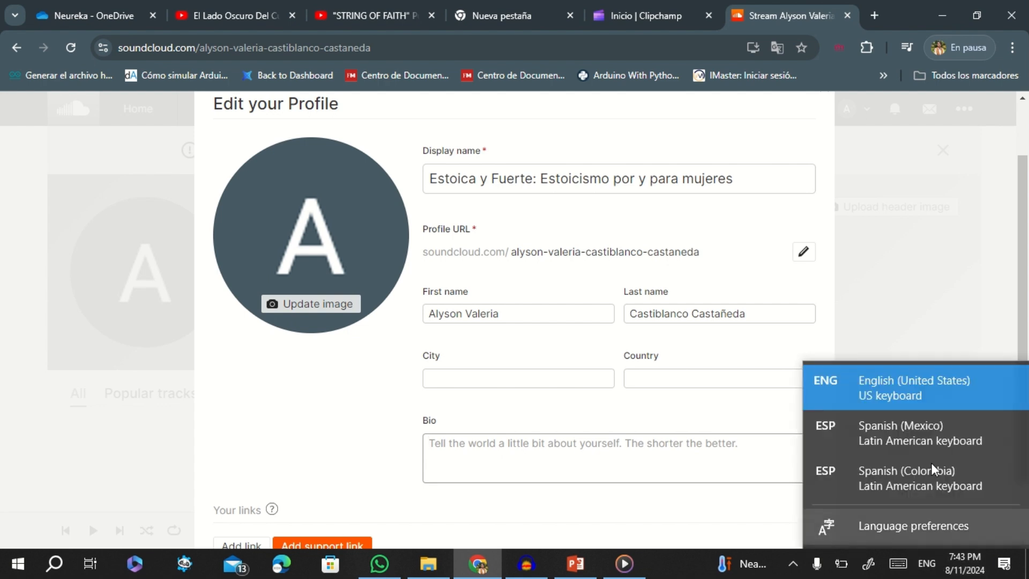
{"action": "left_click", "coordinate": [932, 472]}
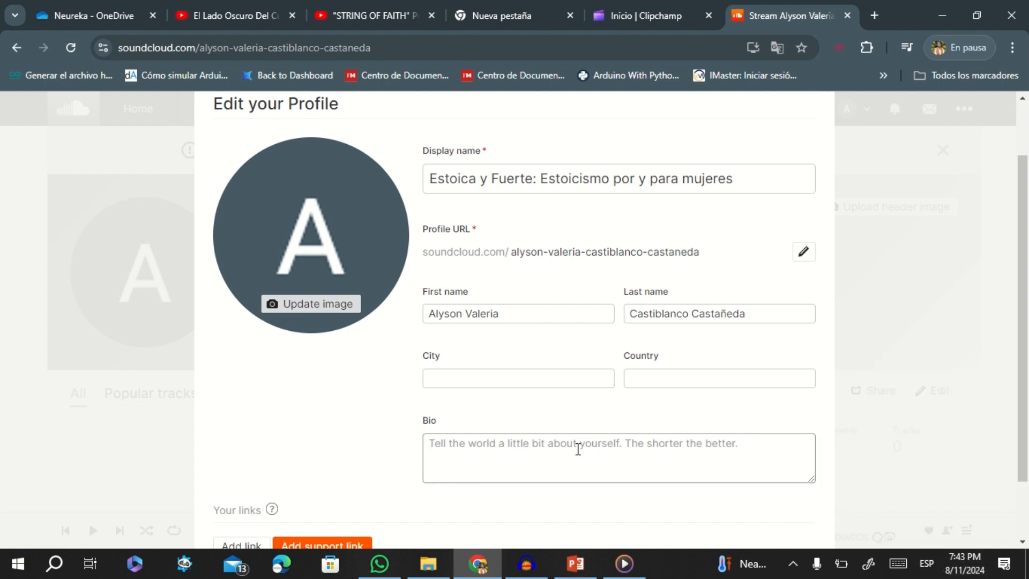
Step: Start the bio with "¡Bienvenida mi querida estoica! ¿Estás buscando el equilibrio físico y mental a pesar de la adversidad?"
{"action": "type", "text": "uen"}
{"action": "type", "text": "ent"}
{"action": "type", "text": "ve"}
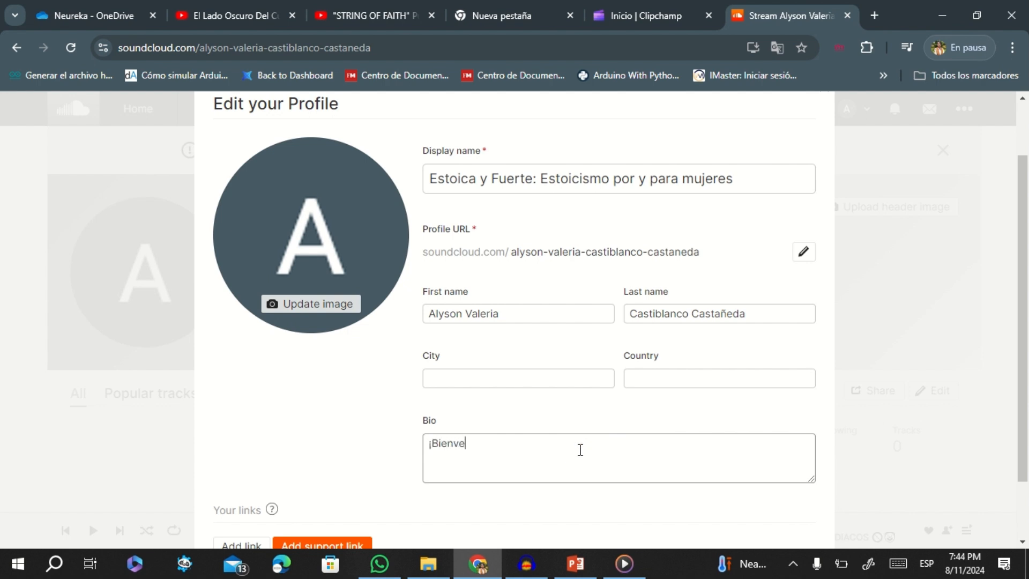
{"action": "type", "text": "nida mi querida estoica! ¿Estás "}
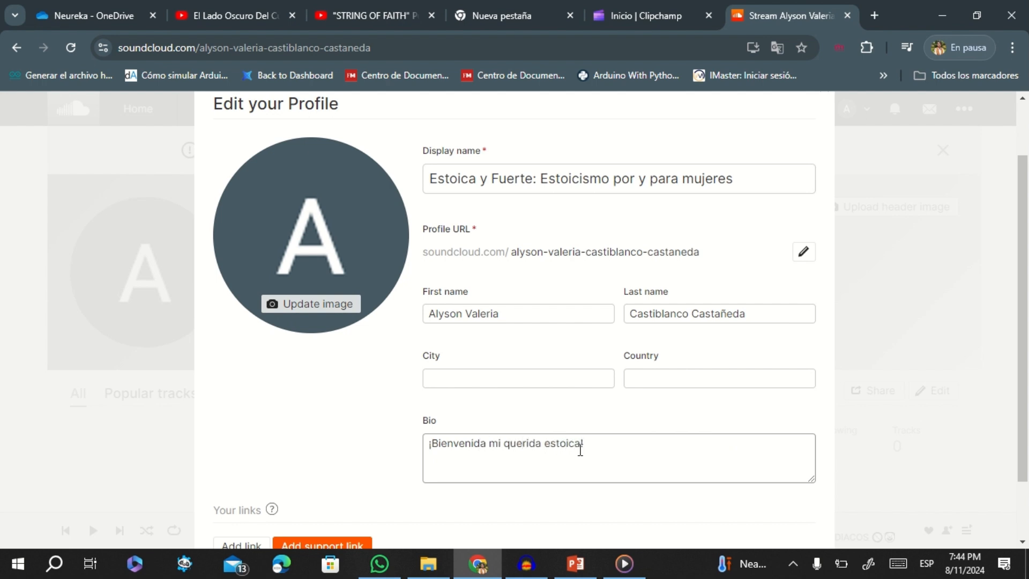
{"action": "type", "text": "buscando"}
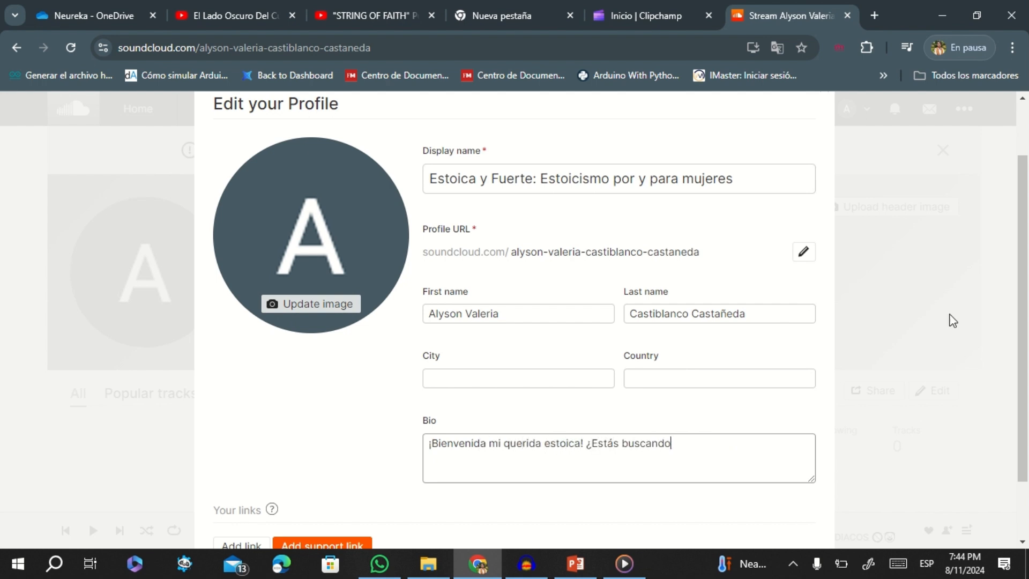
{"action": "type", "text": " el equilibrio físico y mental"}
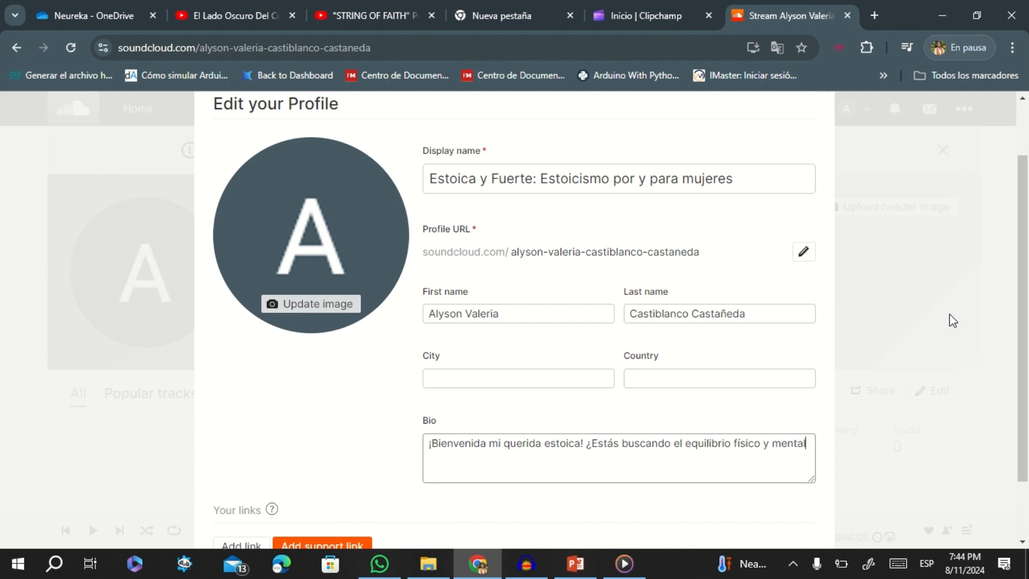
{"action": "type", "text": " a pesar de la adversidad? P"}
{"action": "key", "text": "BackSpace"}
Step: Continue the bio with "En ese caso, este espacio es para ti, en Estoica y Fuerte, haremos"
{"action": "type", "text": "En ese ca"}
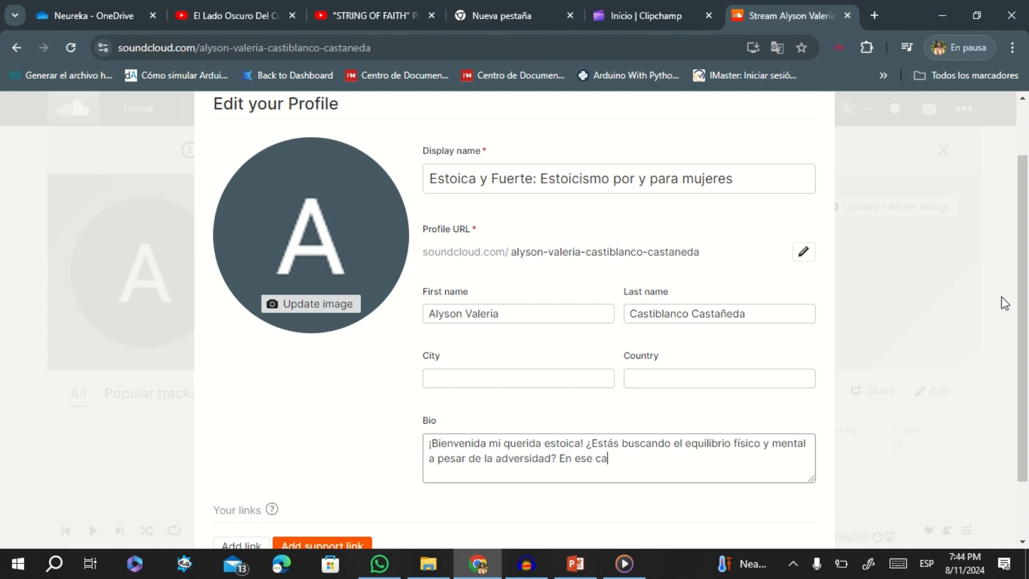
{"action": "type", "text": "so, este espacio es para ti, bie"}
{"action": "key", "text": "BackSpace"}
{"action": "key", "text": "BackSpace"}
{"action": "key", "text": "BackSpace"}
{"action": "type", "text": "en Estoica y Fuerte, haremous"}
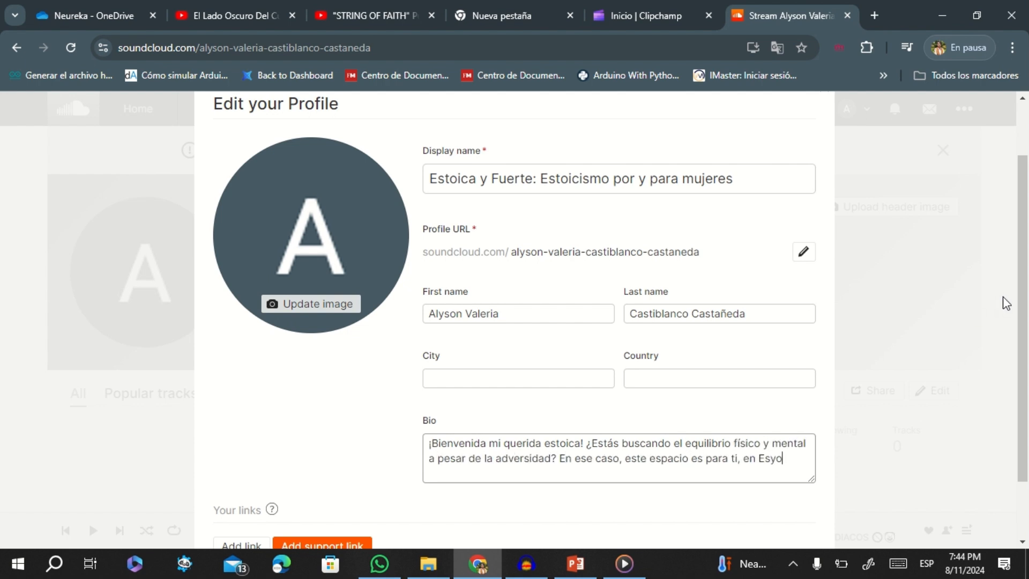
{"action": "key", "text": "BackSpace"}
{"action": "key", "text": "BackSpace"}
{"action": "key", "text": "BackSpace"}
{"action": "type", "text": "s "}
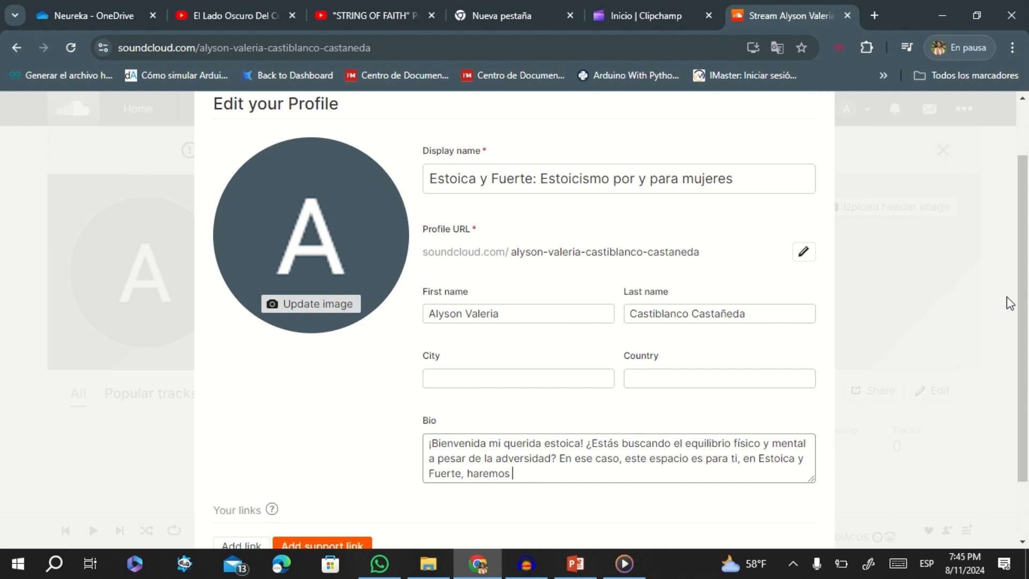
Step: Finish the bio with "un viaje a través del estoicismo como corriente filosófica y estilo de vida, sobre todo, para las mujeres." and try to save it
{"action": "type", "text": "un viaje a través del estoicismo como corriente filosófica y estrilo"}
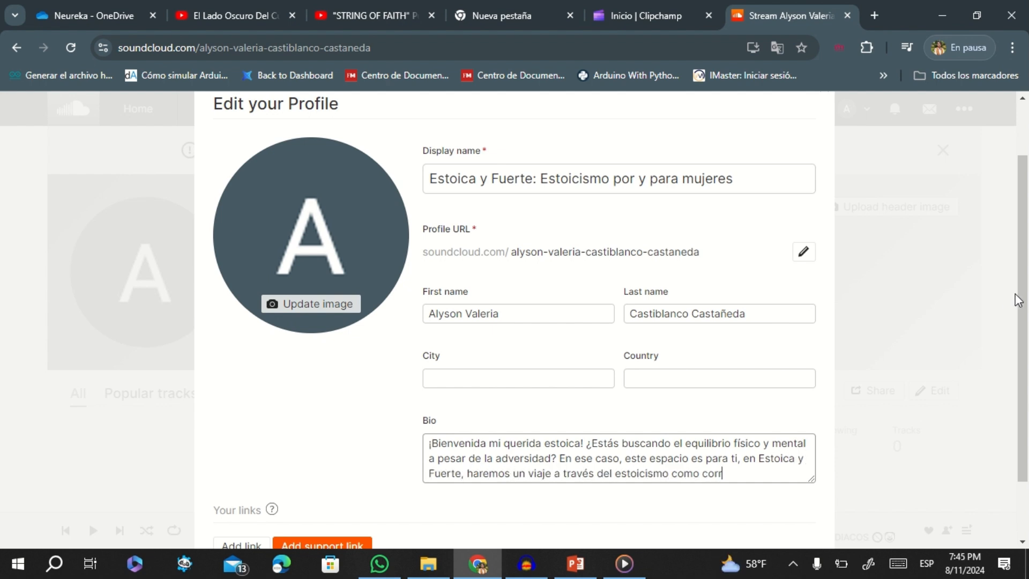
{"action": "key", "text": "BackSpace"}
{"action": "key", "text": "BackSpace"}
{"action": "key", "text": "BackSpace"}
{"action": "key", "text": "BackSpace"}
{"action": "key", "text": "BackSpace"}
{"action": "type", "text": "ilo de v"}
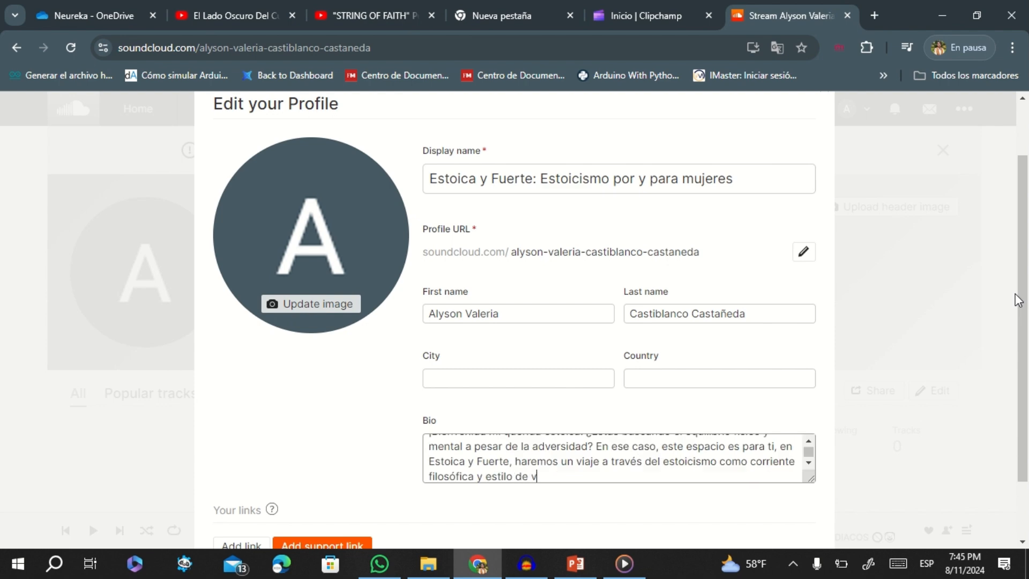
{"action": "type", "text": "ida, sobre todo, para las mujeres."}
{"action": "scroll", "coordinate": [338, 466], "scroll_direction": "down", "scroll_amount": 2}
{"action": "scroll", "coordinate": [620, 351], "scroll_direction": "up", "scroll_amount": 2}
{"action": "scroll", "coordinate": [778, 527], "scroll_direction": "down", "scroll_amount": 2}
{"action": "left_click", "coordinate": [778, 527]}
Step: Change the profile URL ending to "estoicayfuerte" and save the profile changes
{"action": "scroll", "coordinate": [723, 296], "scroll_direction": "up", "scroll_amount": 1}
{"action": "left_click_drag", "start_coordinate": [722, 253], "coordinate": [517, 255]}
{"action": "scroll", "coordinate": [519, 296], "scroll_direction": "up", "scroll_amount": 1}
{"action": "left_click_drag", "start_coordinate": [698, 324], "coordinate": [508, 323]}
{"action": "type", "text": "estoicayfuerte"}
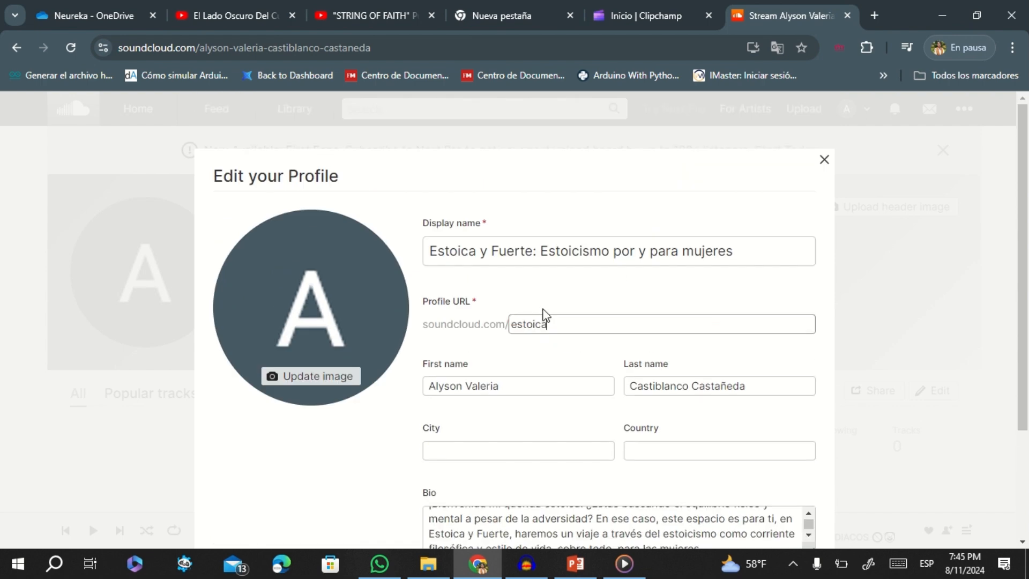
{"action": "left_click", "coordinate": [645, 287]}
{"action": "scroll", "coordinate": [786, 491], "scroll_direction": "down", "scroll_amount": 3}
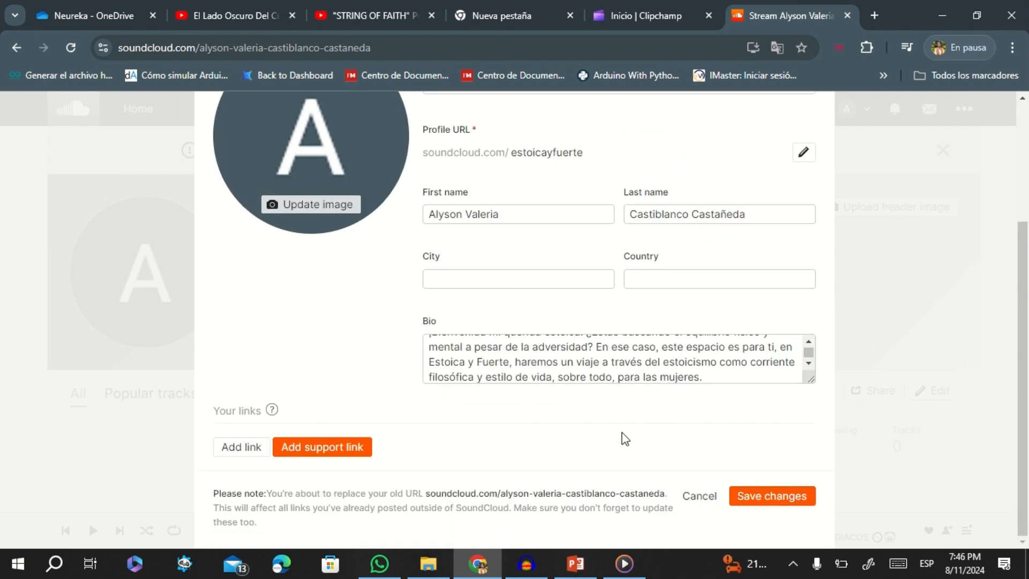
{"action": "scroll", "coordinate": [669, 445], "scroll_direction": "up", "scroll_amount": 2}
{"action": "scroll", "coordinate": [703, 450], "scroll_direction": "down", "scroll_amount": 2}
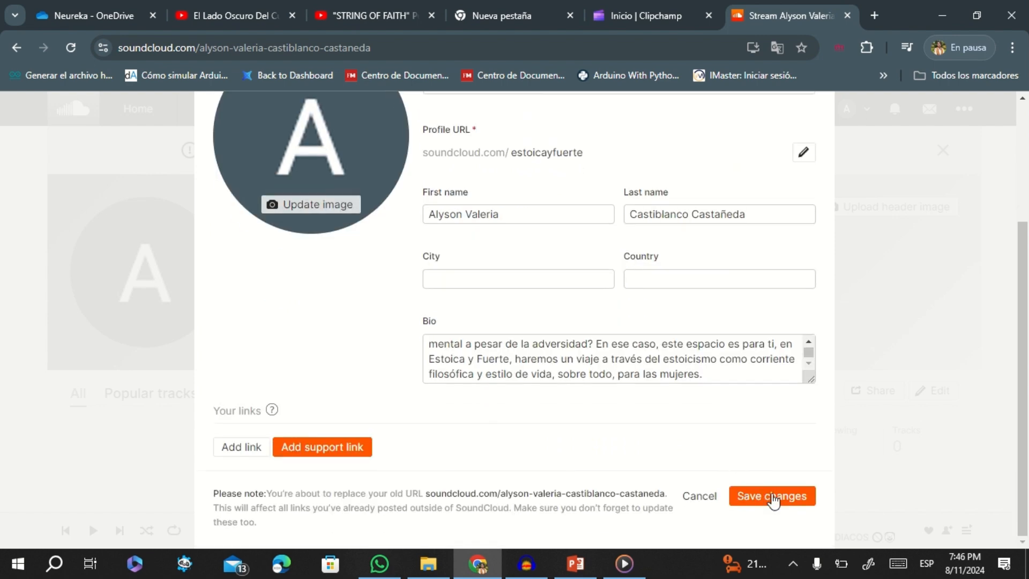
{"action": "left_click", "coordinate": [773, 496]}
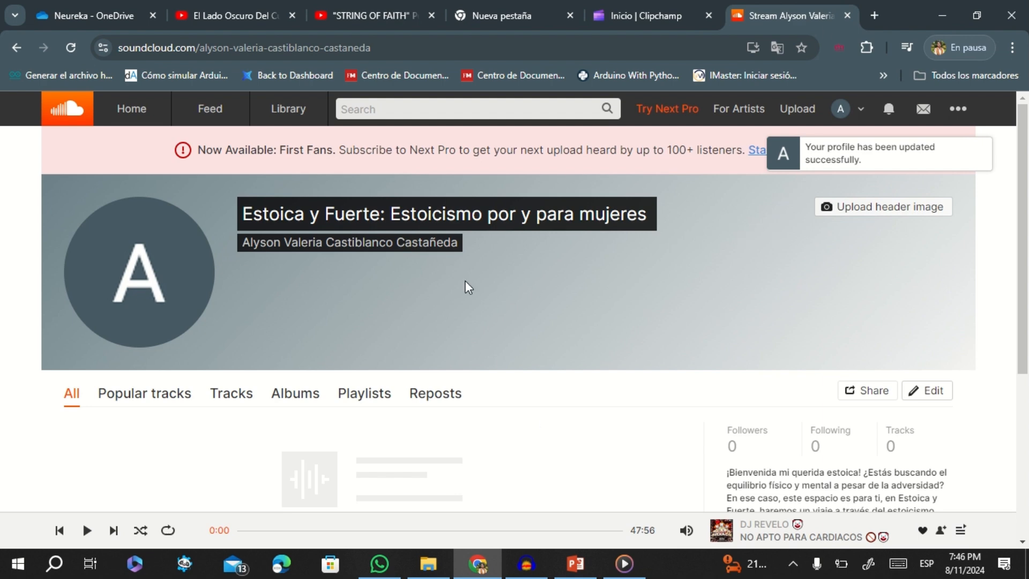
Step: Search for "bing image creator" in a new browser tab and open Image Creator from Microsoft Designer
{"action": "left_click", "coordinate": [870, 17]}
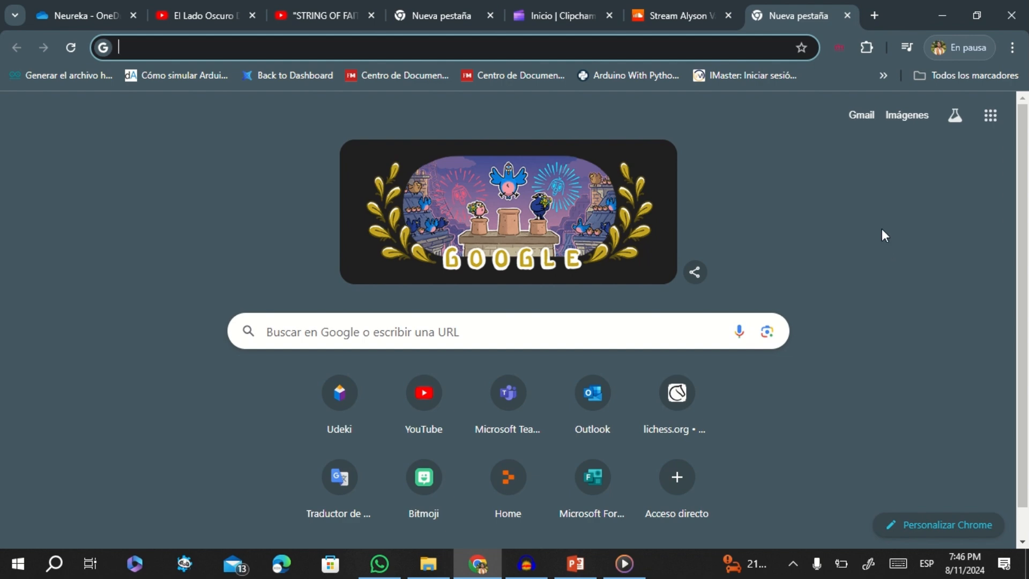
{"action": "type", "text": "ado"}
{"action": "key", "text": "BackSpace"}
{"action": "key", "text": "BackSpace"}
{"action": "key", "text": "BackSpace"}
{"action": "type", "text": "bing"}
{"action": "key", "text": "Down"}
{"action": "key", "text": "Return"}
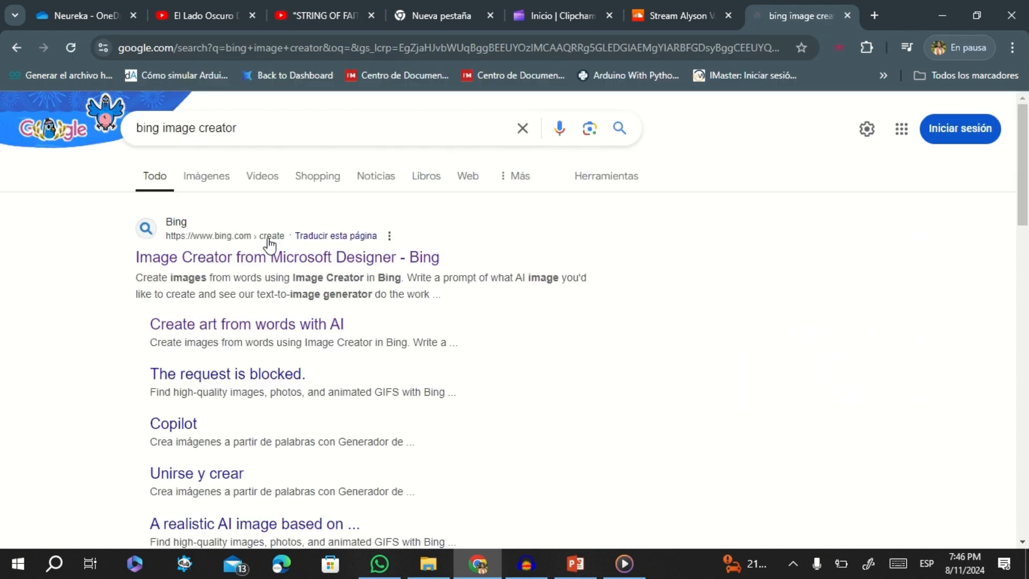
{"action": "left_click", "coordinate": [313, 262]}
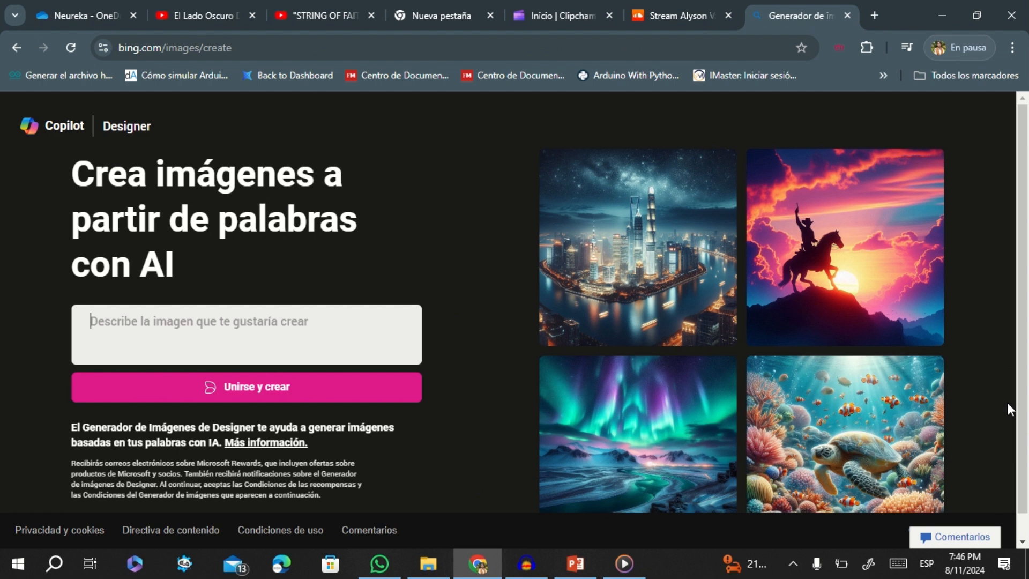
Step: Generate AI images from the prompt "imagen que resuma el estoicismo para mujeres"
{"action": "type", "text": "imagen que resu"}
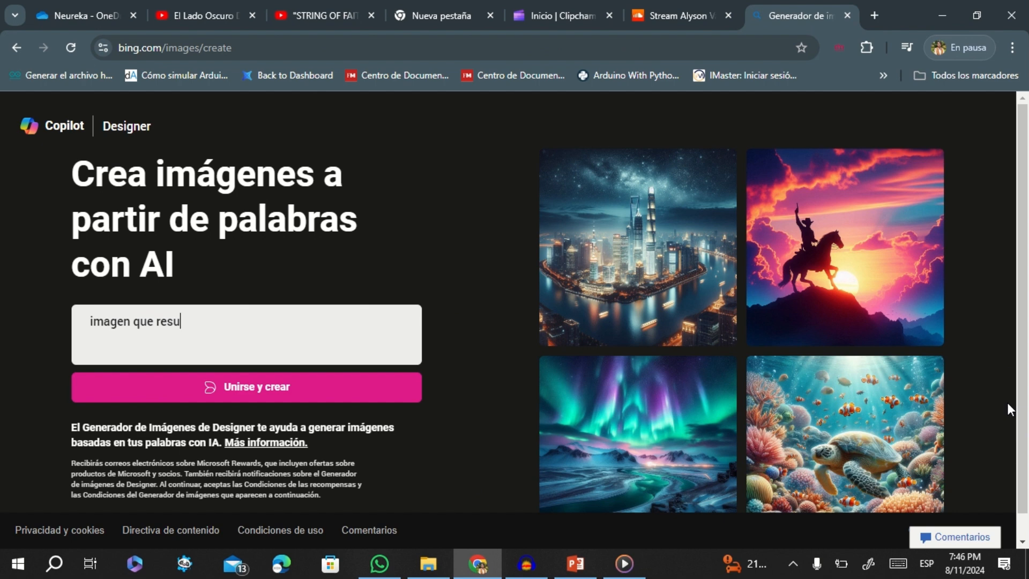
{"action": "type", "text": "ma el estoicismo para mujeres"}
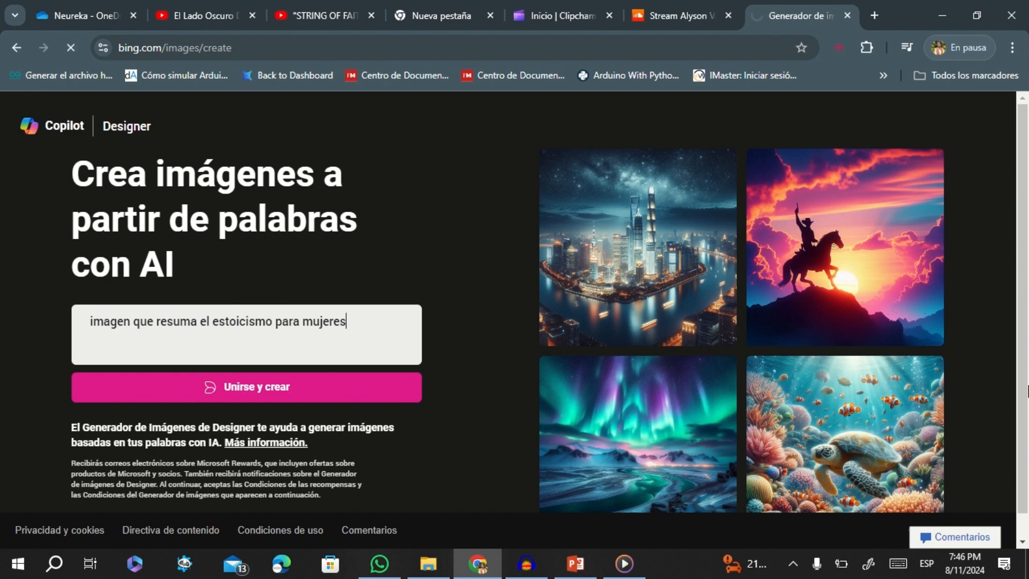
{"action": "left_click", "coordinate": [221, 375]}
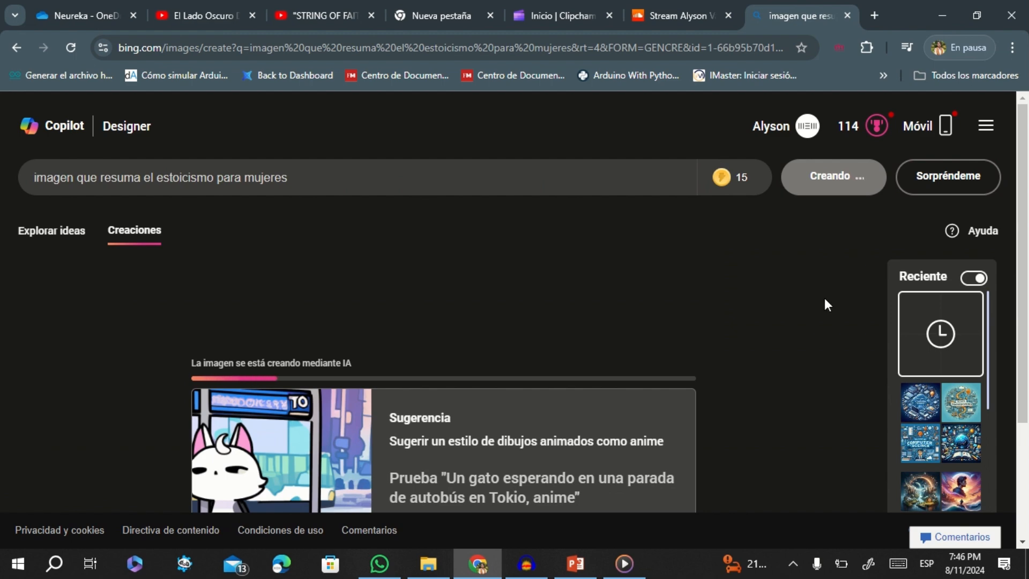
{"action": "left_click", "coordinate": [676, 15]}
{"action": "left_click", "coordinate": [798, 15]}
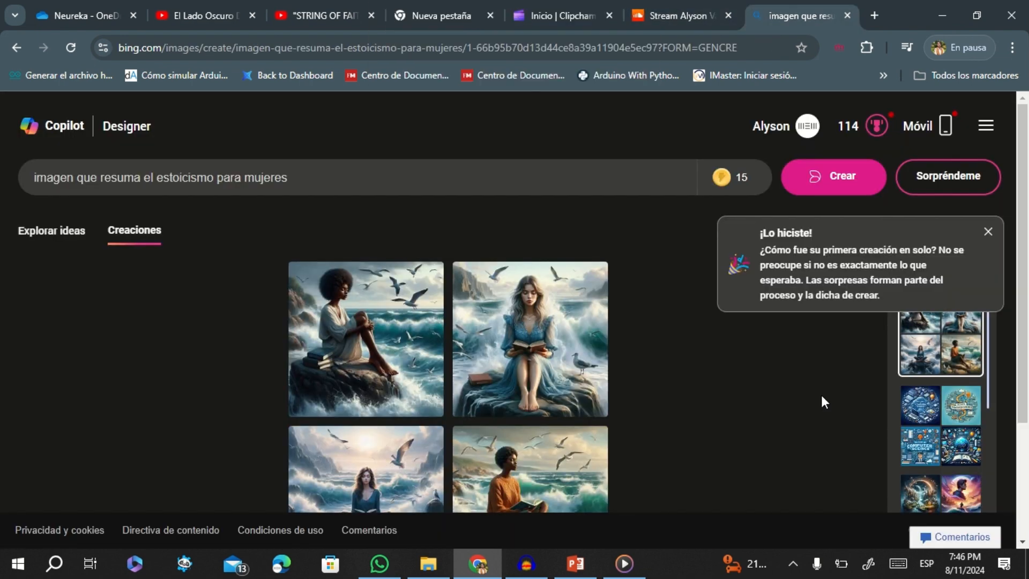
Step: Review the generated images and download the one of the woman in a blue dress holding a book on a rock
{"action": "scroll", "coordinate": [822, 397], "scroll_direction": "down", "scroll_amount": 3}
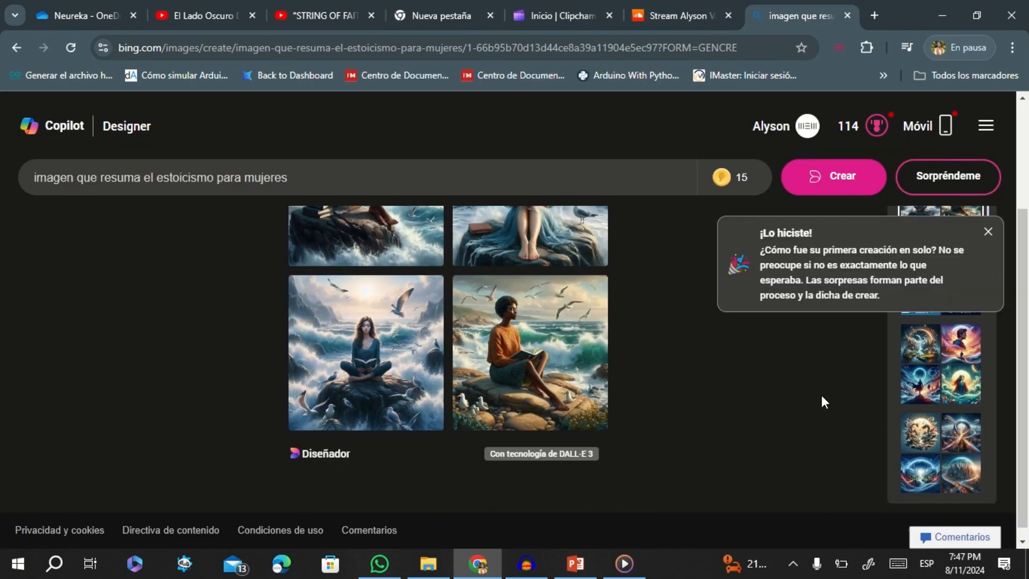
{"action": "scroll", "coordinate": [821, 393], "scroll_direction": "up", "scroll_amount": 3}
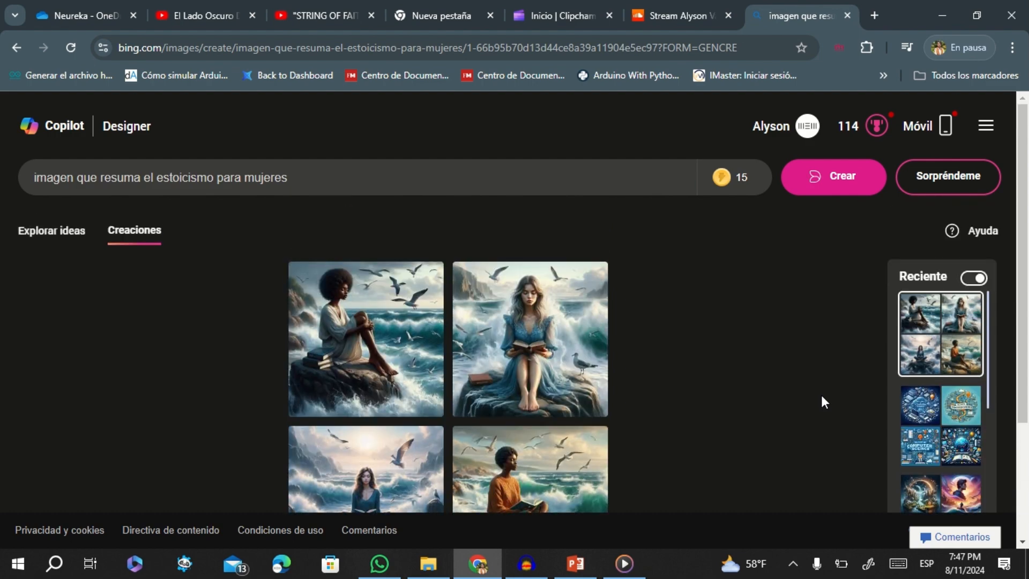
{"action": "scroll", "coordinate": [823, 396], "scroll_direction": "down", "scroll_amount": 3}
{"action": "scroll", "coordinate": [821, 394], "scroll_direction": "up", "scroll_amount": 3}
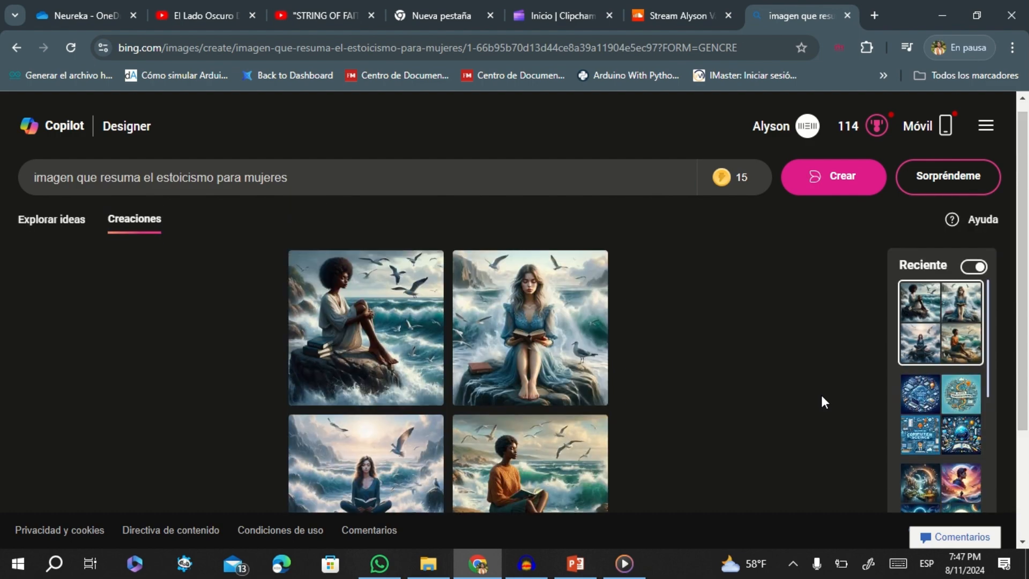
{"action": "left_click", "coordinate": [502, 346]}
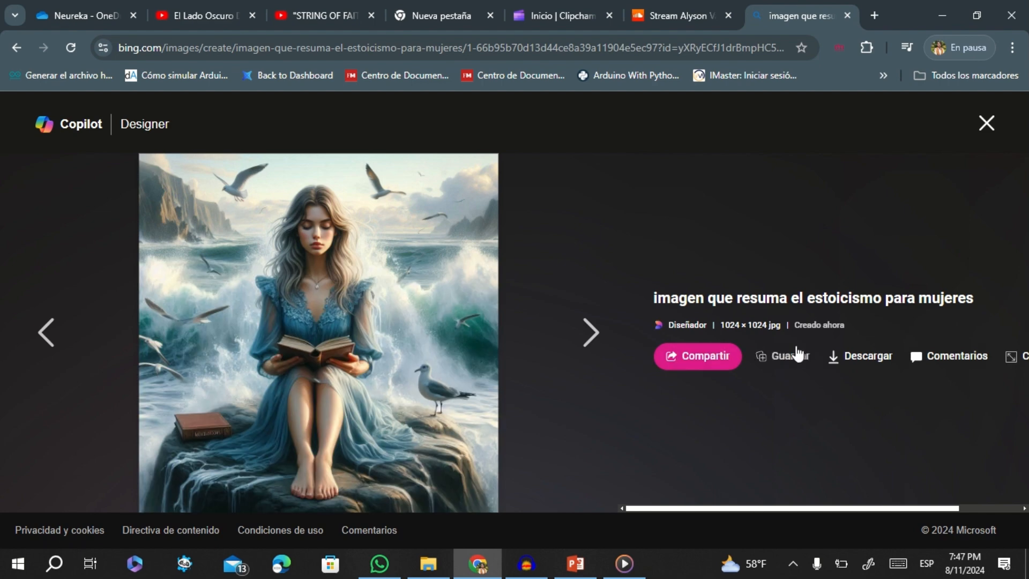
{"action": "left_click", "coordinate": [872, 346]}
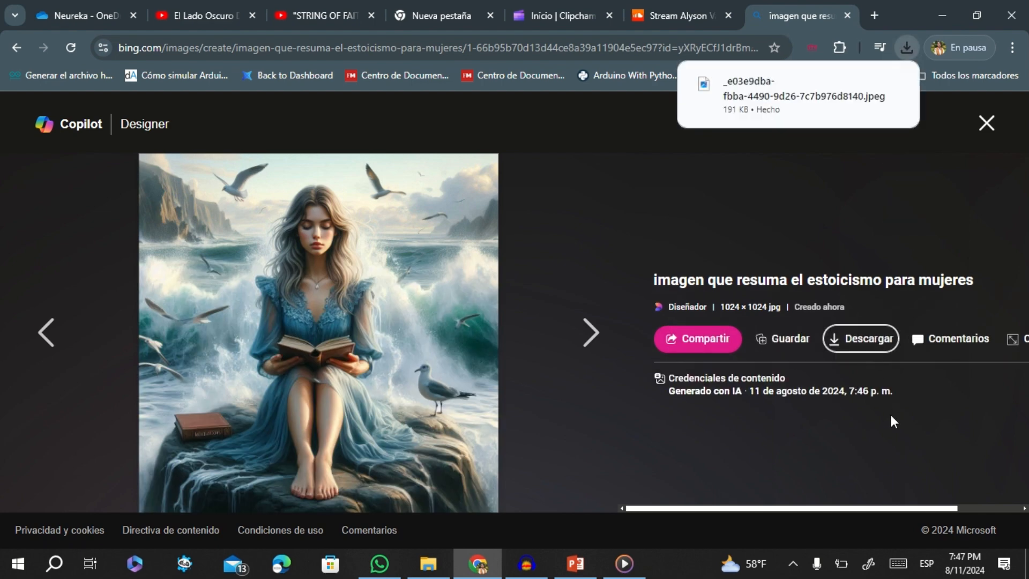
Step: Return to SoundCloud and replace the profile picture with the image just saved in Downloads, keeping the default crop
{"action": "left_click", "coordinate": [670, 16]}
{"action": "left_click", "coordinate": [153, 324]}
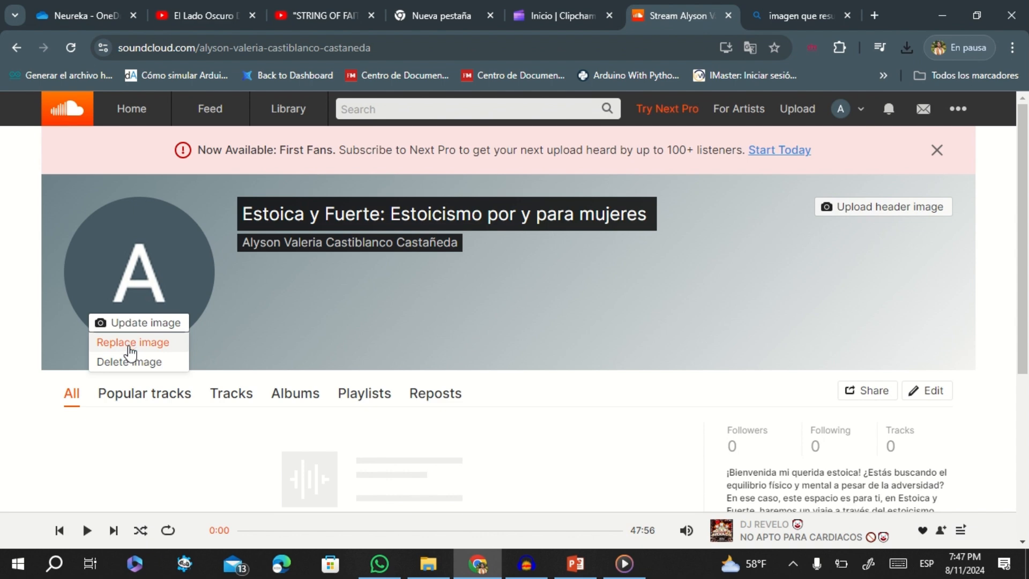
{"action": "left_click", "coordinate": [131, 345]}
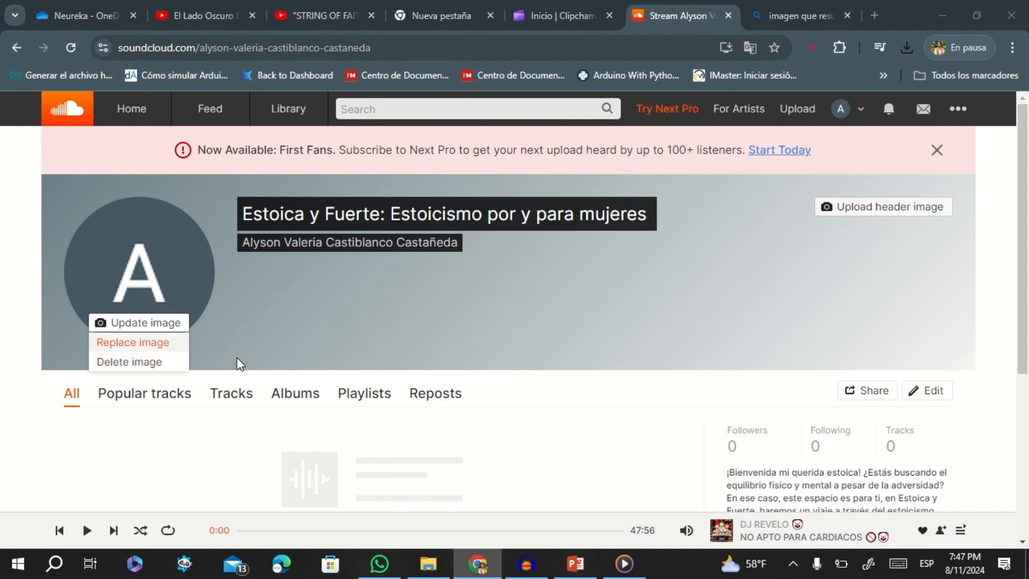
{"action": "left_click", "coordinate": [308, 215]}
{"action": "left_click", "coordinate": [426, 195]}
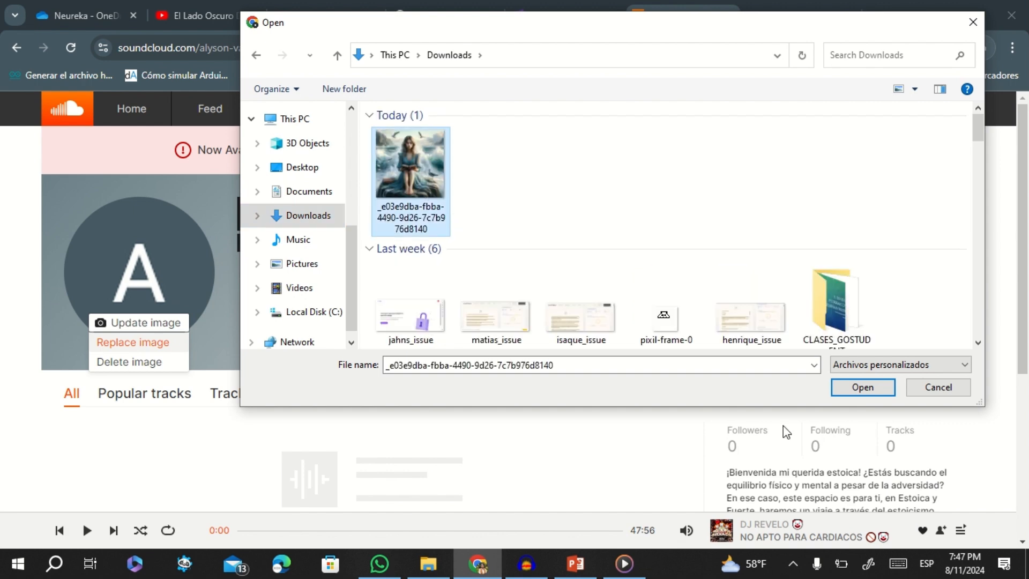
{"action": "left_click", "coordinate": [872, 391]}
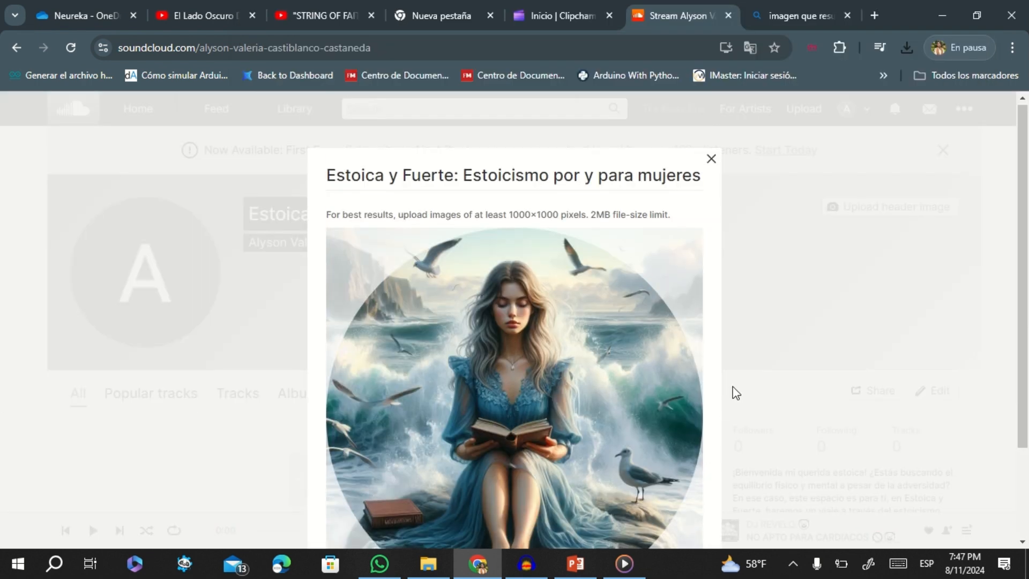
{"action": "scroll", "coordinate": [736, 392], "scroll_direction": "down", "scroll_amount": 3}
{"action": "left_click", "coordinate": [681, 519]}
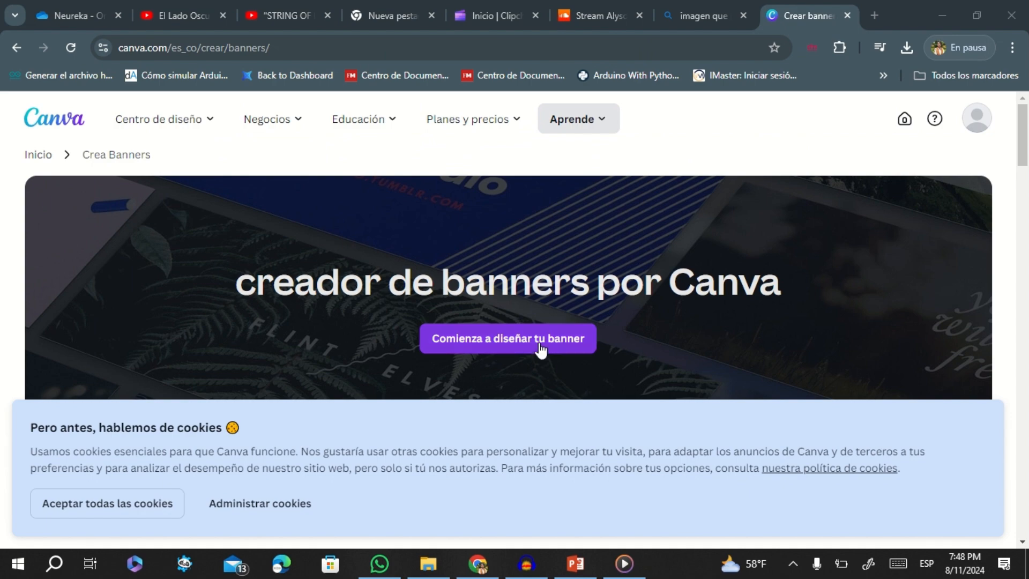
Step: Start a new banner design in Canva and sign in with the personal Google account
{"action": "left_click", "coordinate": [540, 348]}
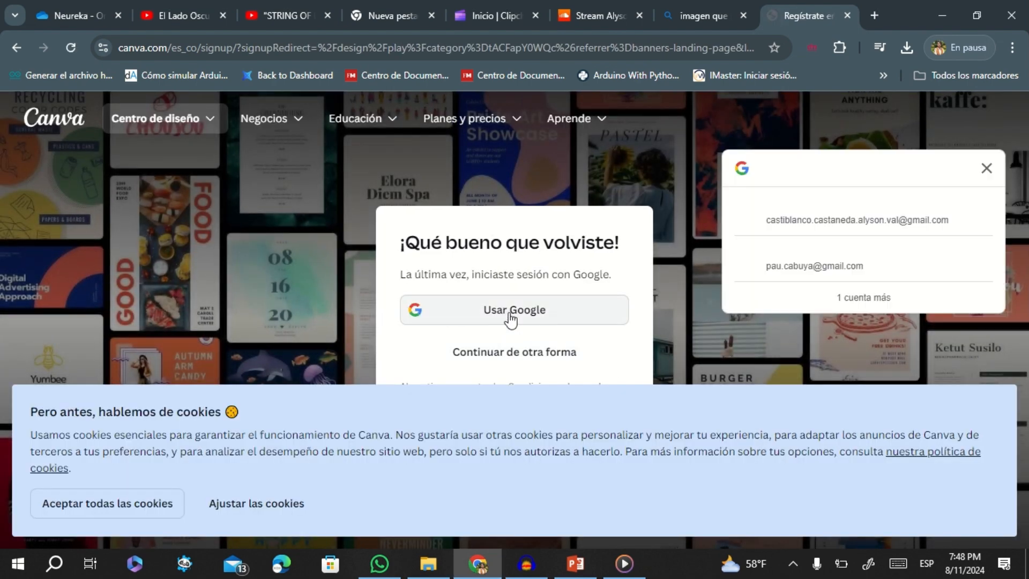
{"action": "left_click", "coordinate": [509, 317]}
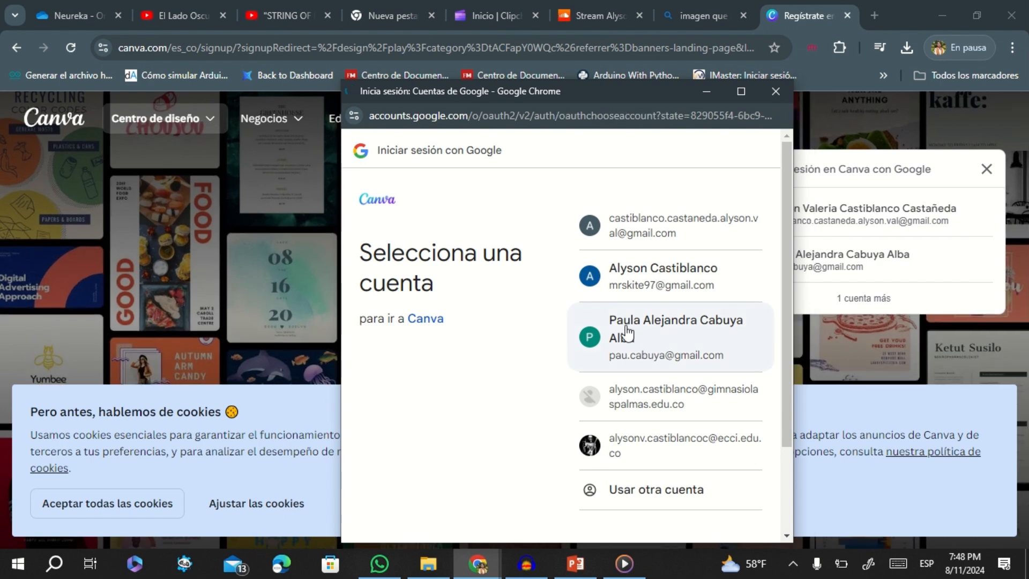
{"action": "left_click", "coordinate": [643, 287]}
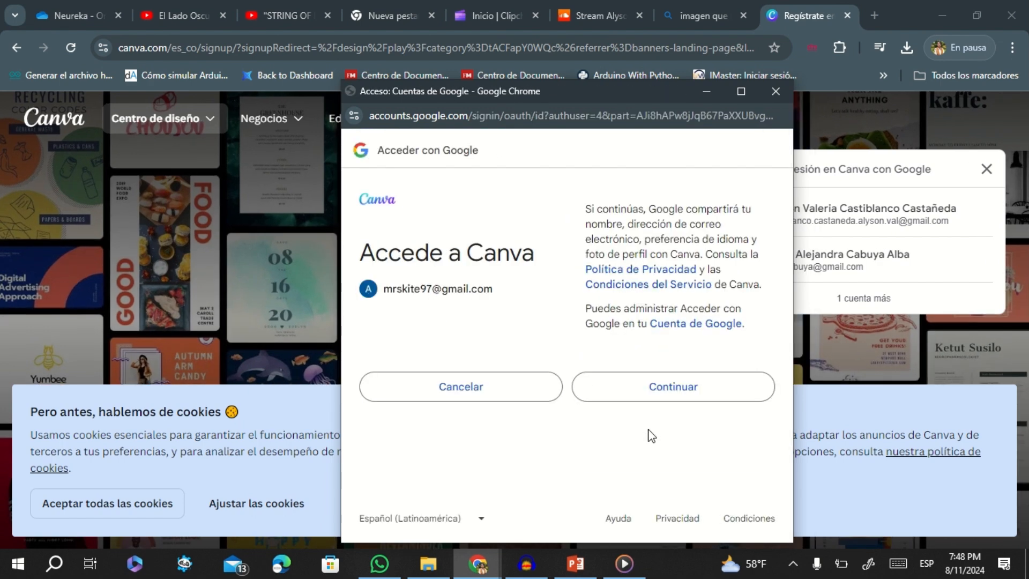
{"action": "left_click", "coordinate": [666, 386]}
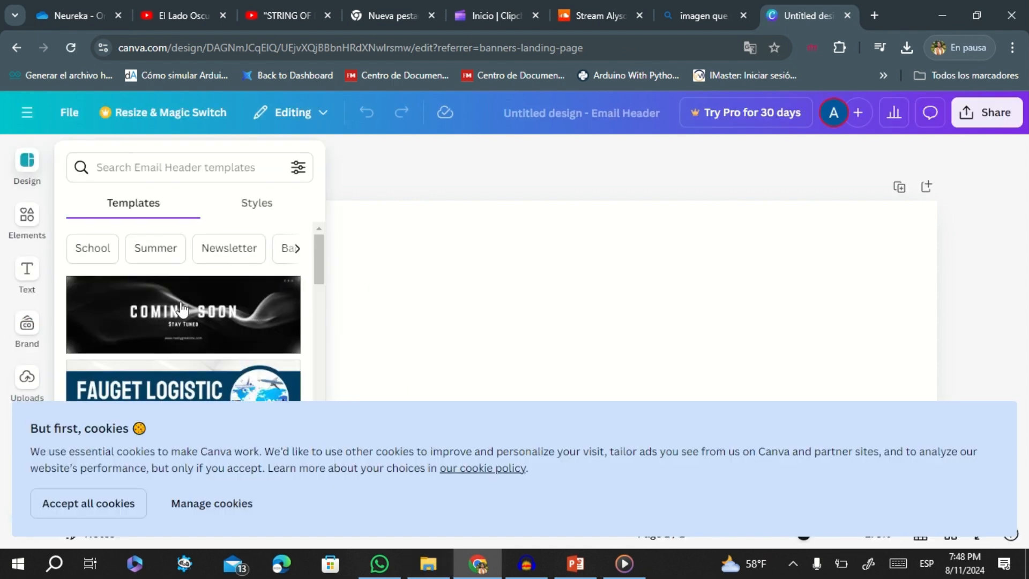
Step: Browse the email header templates and styles, and apply the blue HK Grotesk colour and font combination to the banner
{"action": "scroll", "coordinate": [304, 321], "scroll_direction": "down", "scroll_amount": 4}
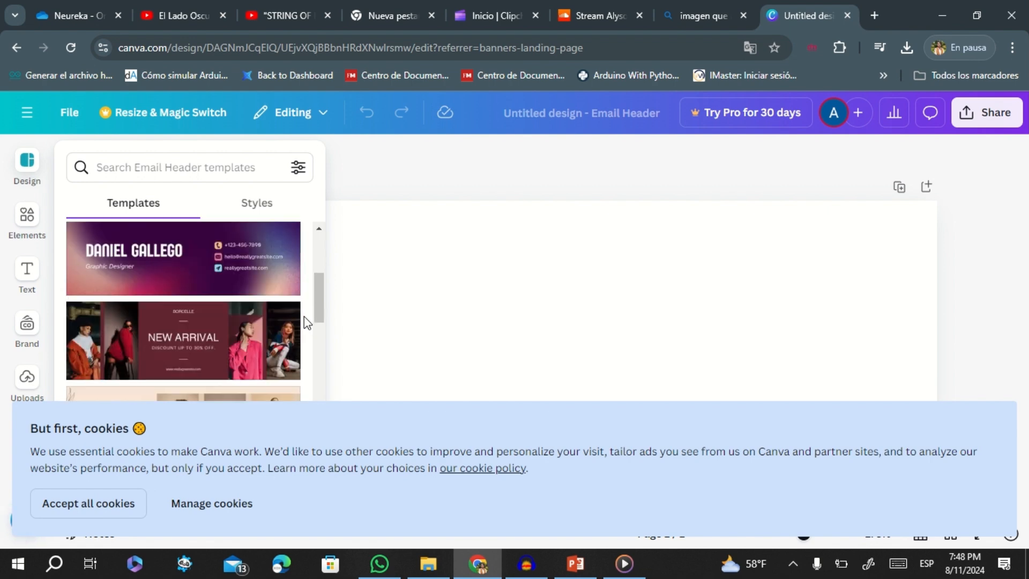
{"action": "scroll", "coordinate": [304, 316], "scroll_direction": "up", "scroll_amount": 1}
{"action": "left_click", "coordinate": [257, 203]}
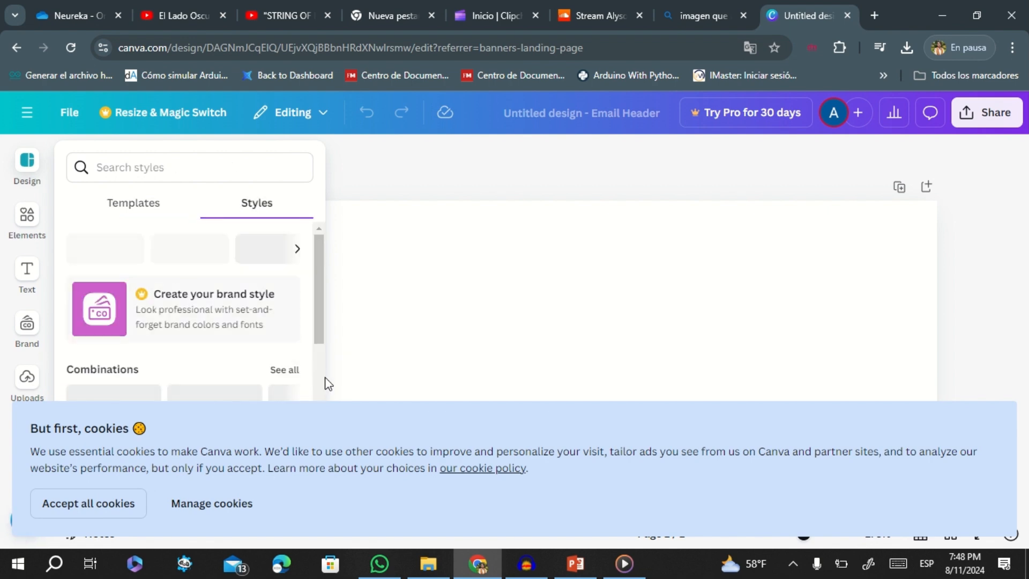
{"action": "scroll", "coordinate": [315, 371], "scroll_direction": "down", "scroll_amount": 3}
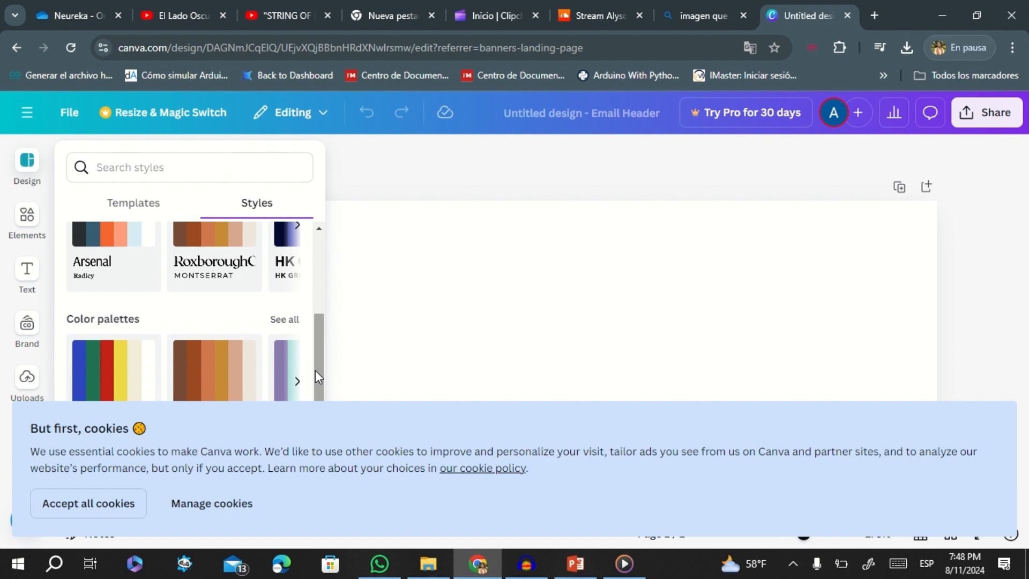
{"action": "scroll", "coordinate": [315, 370], "scroll_direction": "down", "scroll_amount": 3}
{"action": "scroll", "coordinate": [315, 369], "scroll_direction": "up", "scroll_amount": 3}
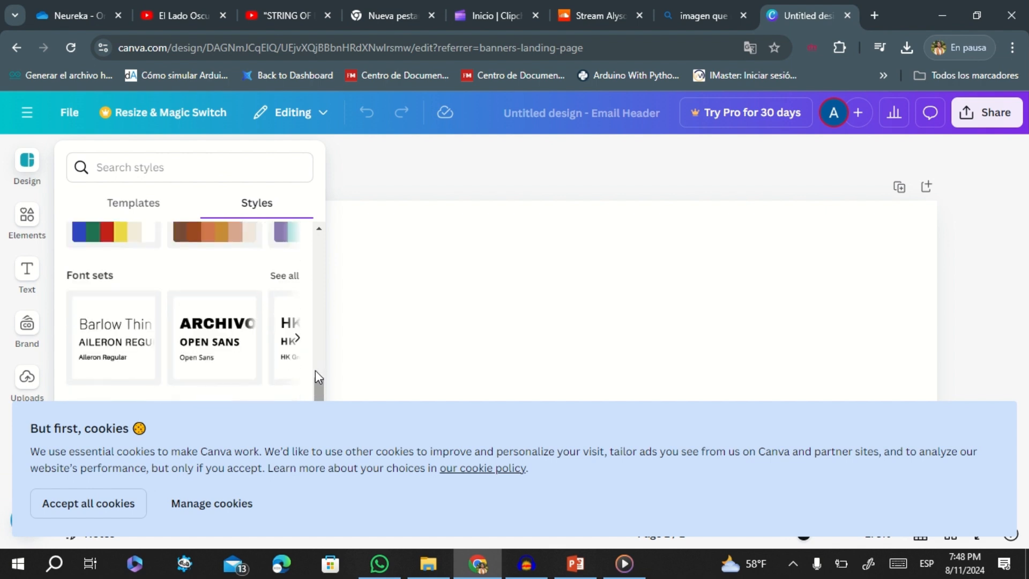
{"action": "scroll", "coordinate": [315, 370], "scroll_direction": "up", "scroll_amount": 1}
{"action": "left_click", "coordinate": [298, 289]}
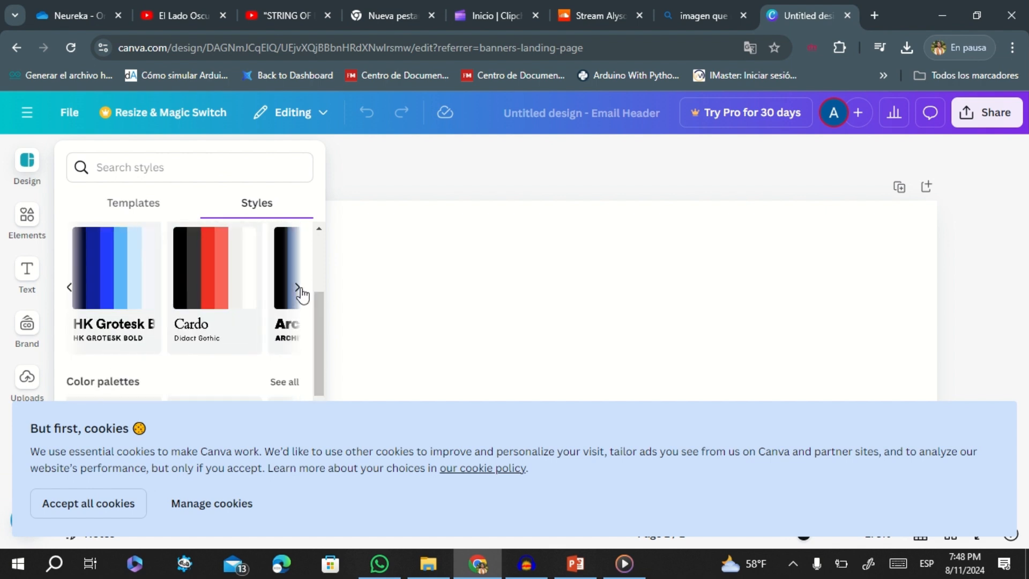
{"action": "left_click", "coordinate": [93, 309]}
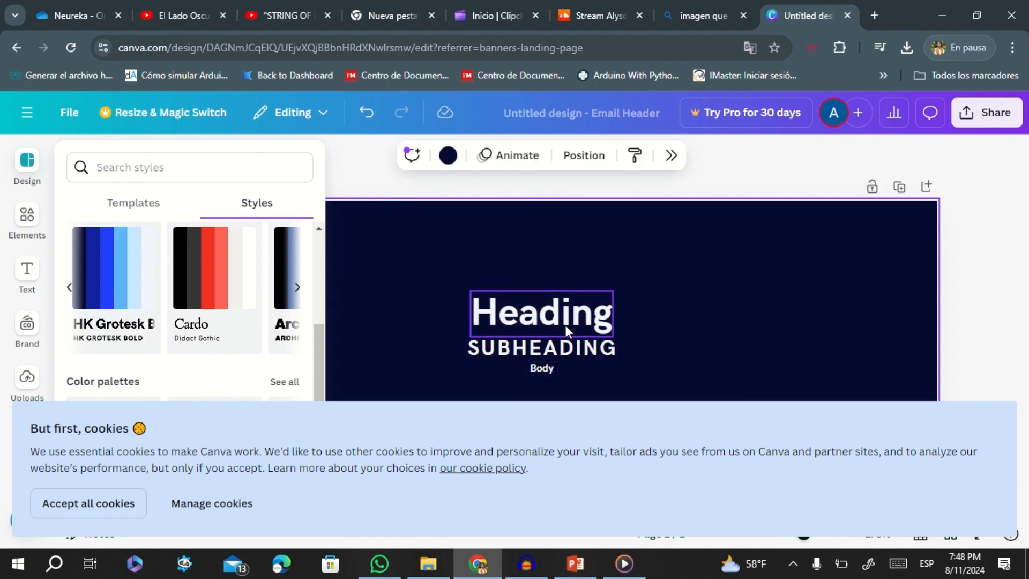
{"action": "left_click", "coordinate": [954, 339]}
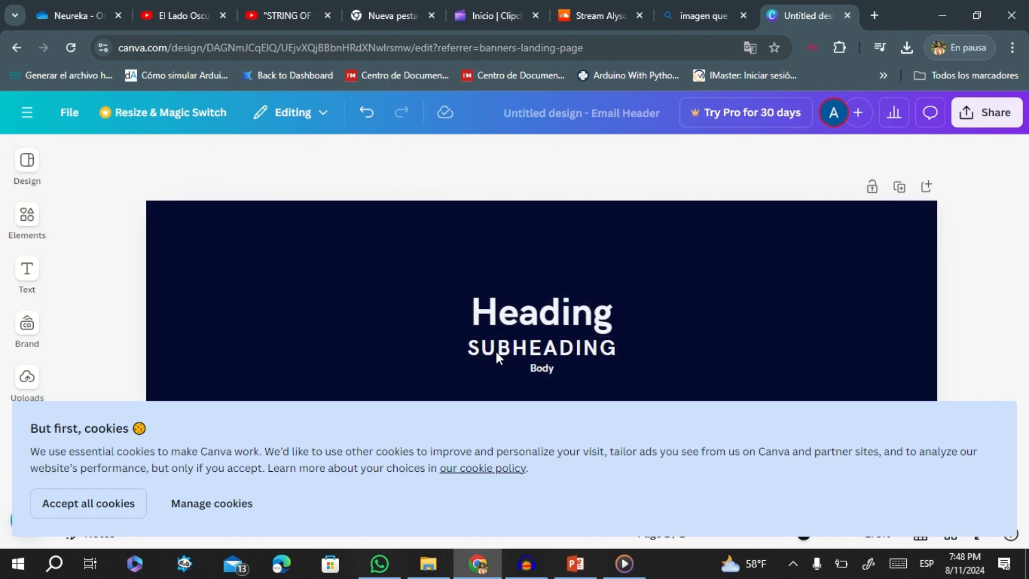
Step: Replace the banner's heading text with "Estoica y Fuerte"
{"action": "left_click", "coordinate": [563, 315]}
{"action": "double_click", "coordinate": [556, 324]}
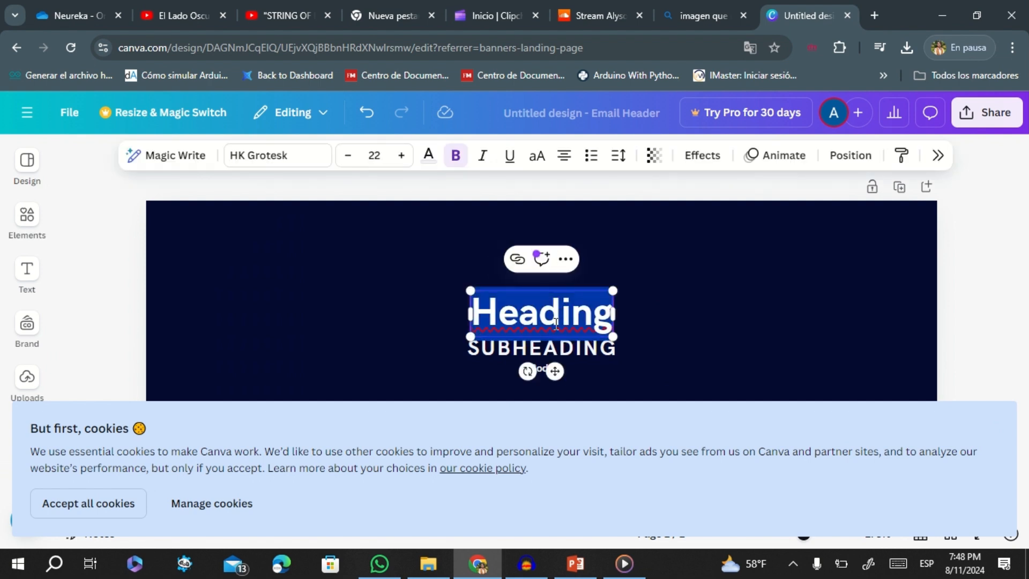
{"action": "type", "text": "Esyo"}
{"action": "key", "text": "BackSpace"}
{"action": "key", "text": "BackSpace"}
{"action": "type", "text": "toica"}
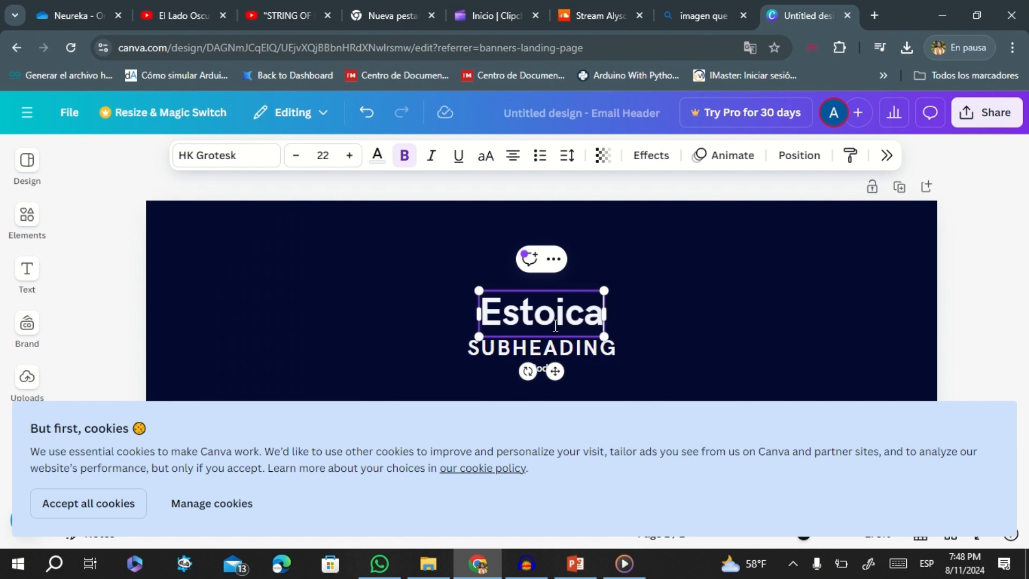
{"action": "type", "text": " yu"}
{"action": "key", "text": "BackSpace"}
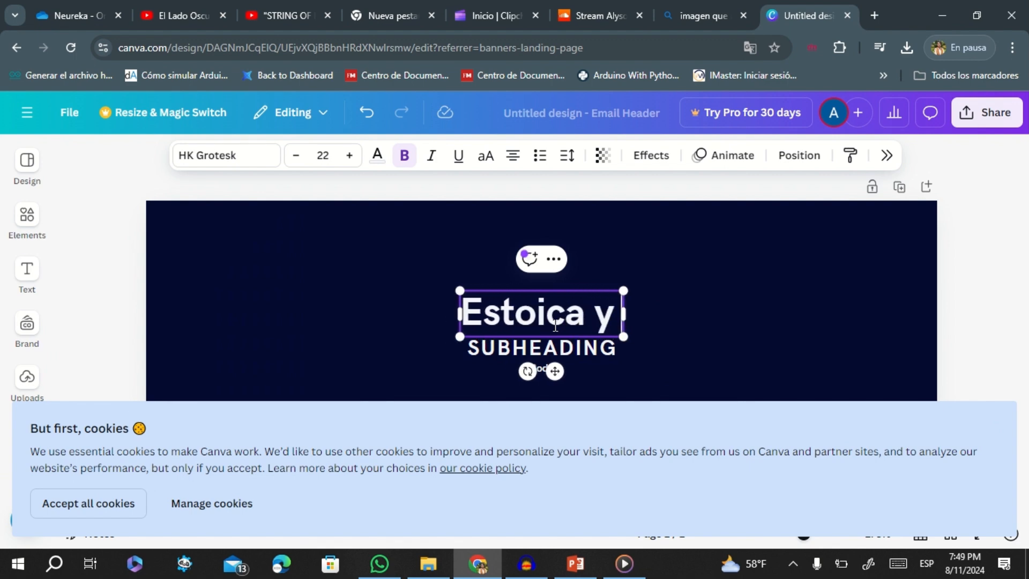
{"action": "type", "text": "Fuer"}
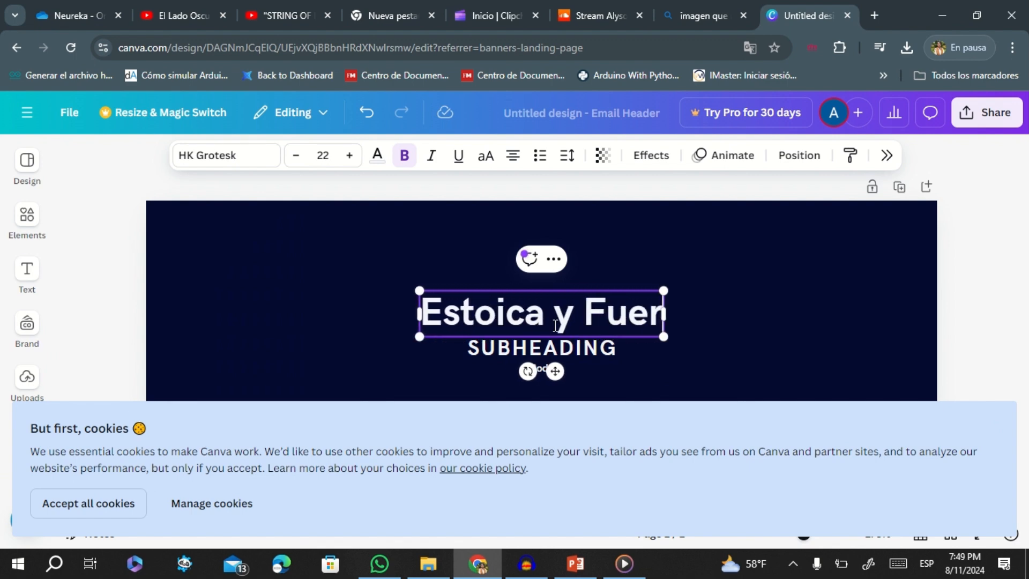
{"action": "type", "text": "teÑ"}
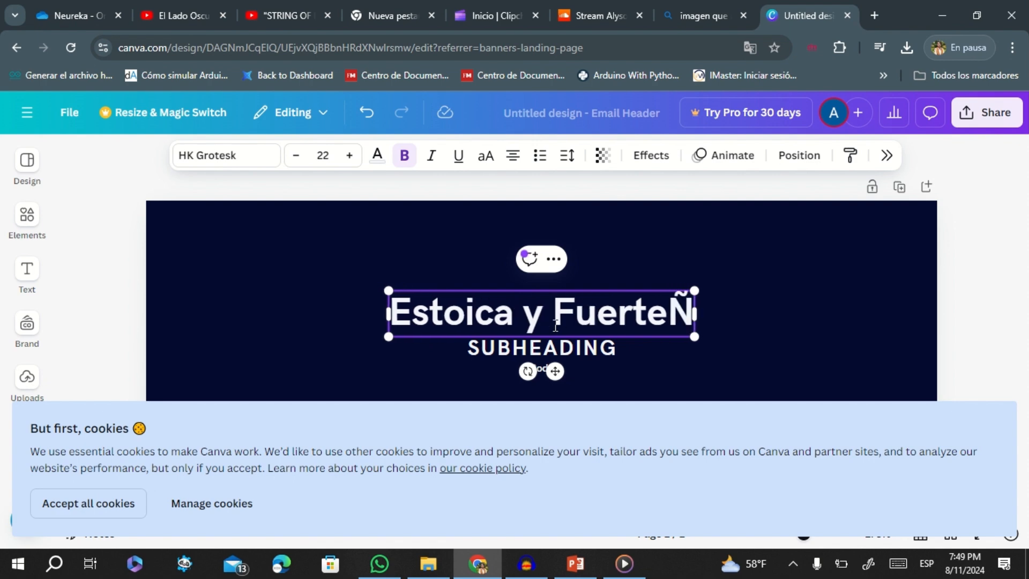
{"action": "key", "text": "BackSpace"}
Step: Replace the subheading text with "UN PODCAST DE ESTOICISMO POR Y PARA MUJERES"
{"action": "left_click", "coordinate": [579, 352]}
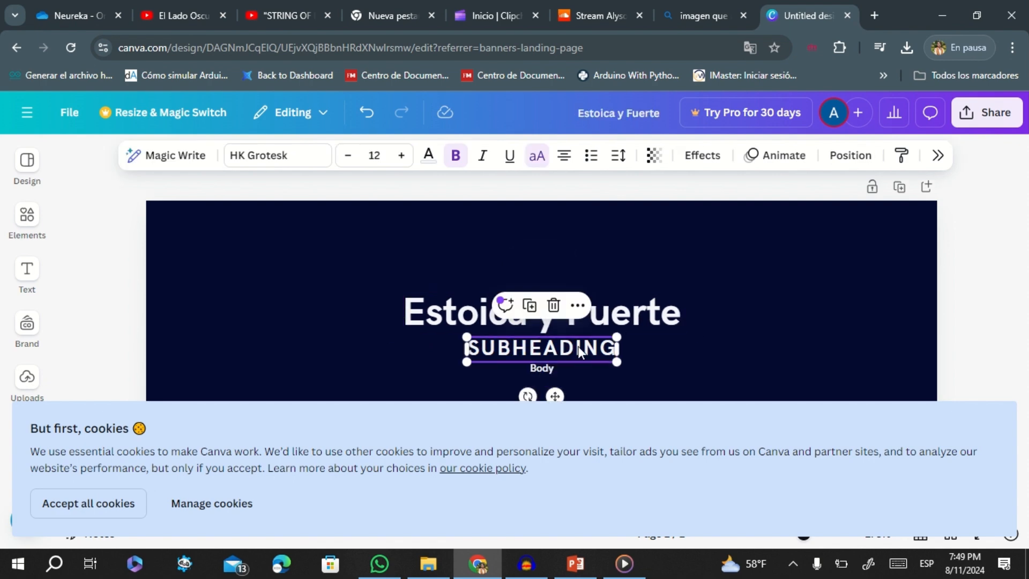
{"action": "double_click", "coordinate": [572, 349]}
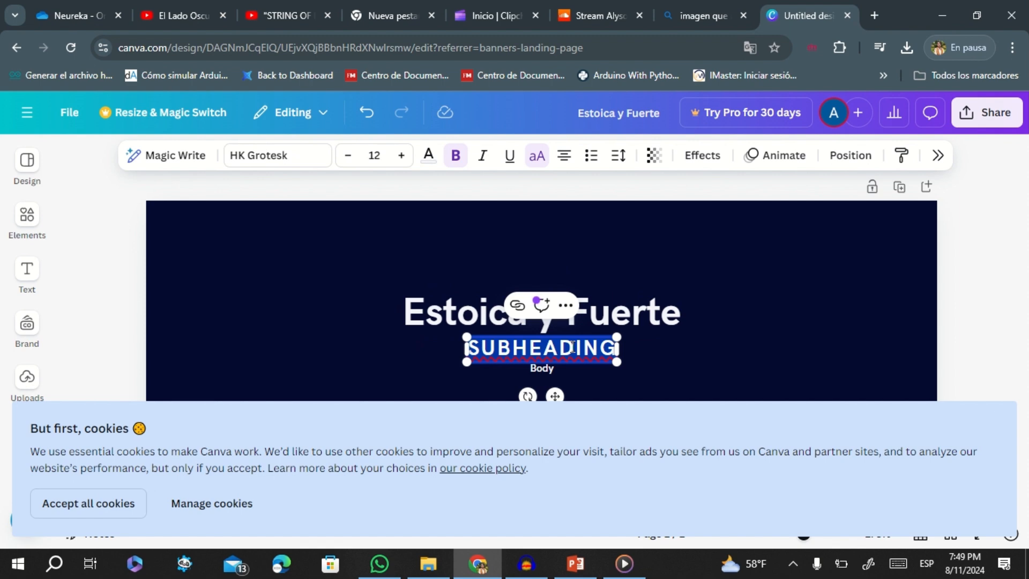
{"action": "type", "text": "UN PODCAS"}
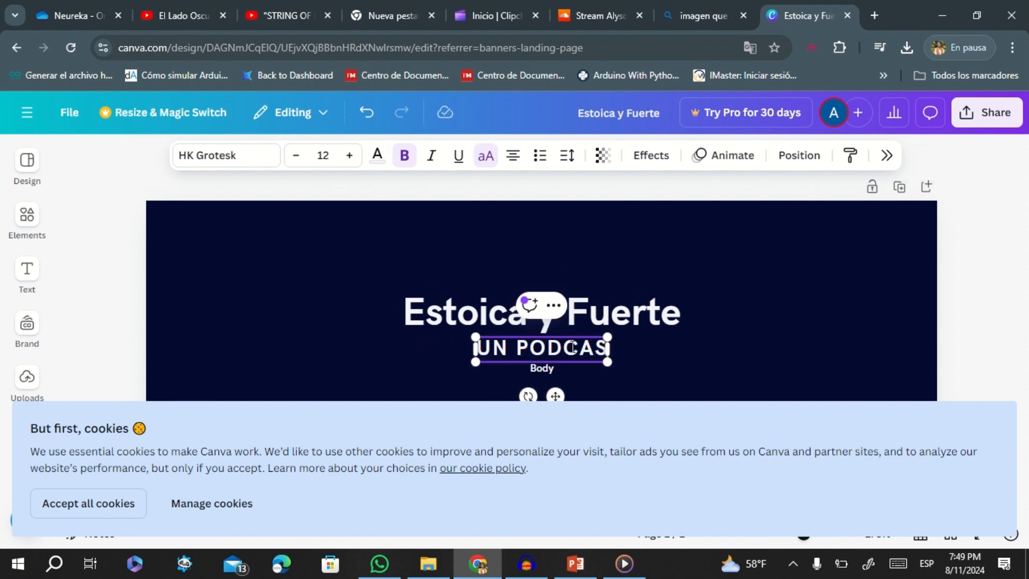
{"action": "type", "text": "T DE ESTOYCU"}
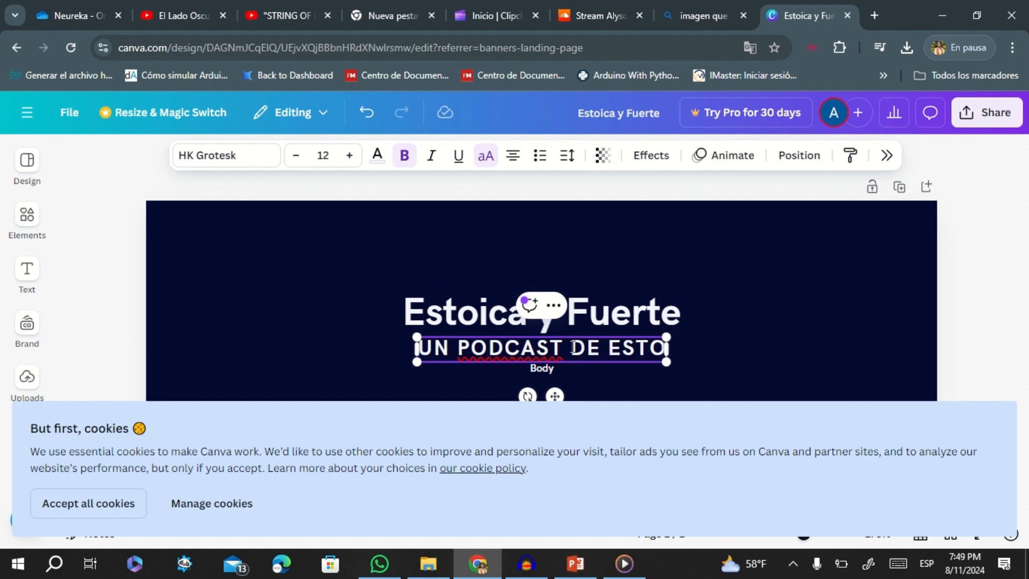
{"action": "key", "text": "BackSpace"}
{"action": "key", "text": "BackSpace"}
{"action": "key", "text": "BackSpace"}
{"action": "type", "text": "ICISMO POR"}
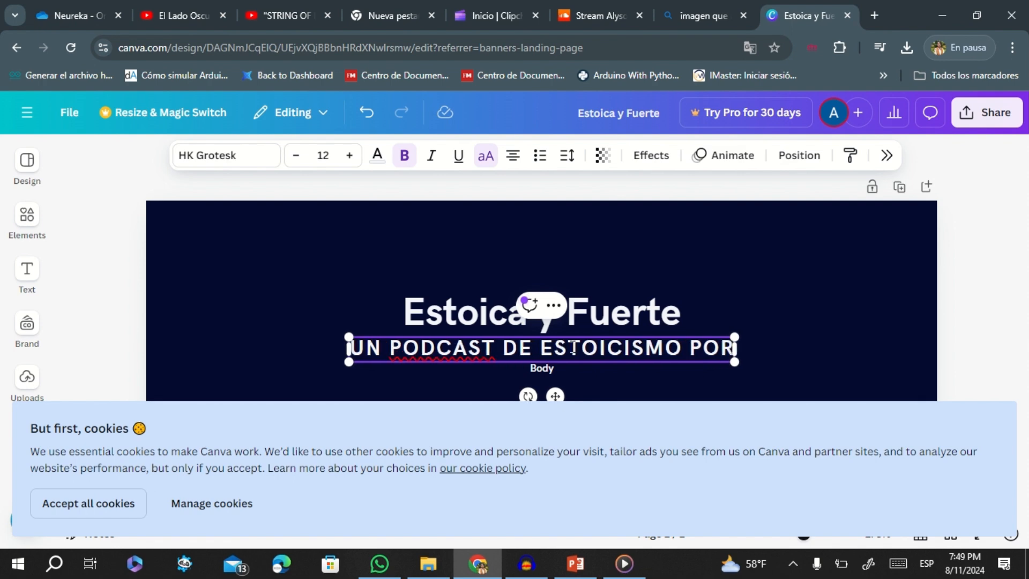
{"action": "type", "text": " Y PARA MUJERES"}
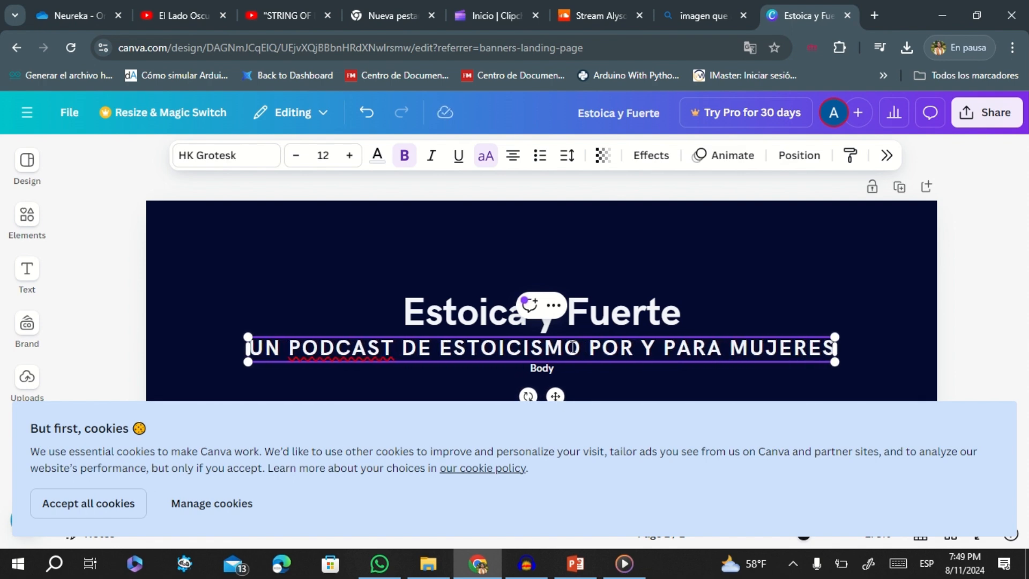
{"action": "left_click", "coordinate": [967, 357]}
Step: Replace the body text with "Solo disponible en SouncCloud" and accept all cookies to clear the notice over the canvas
{"action": "double_click", "coordinate": [543, 368]}
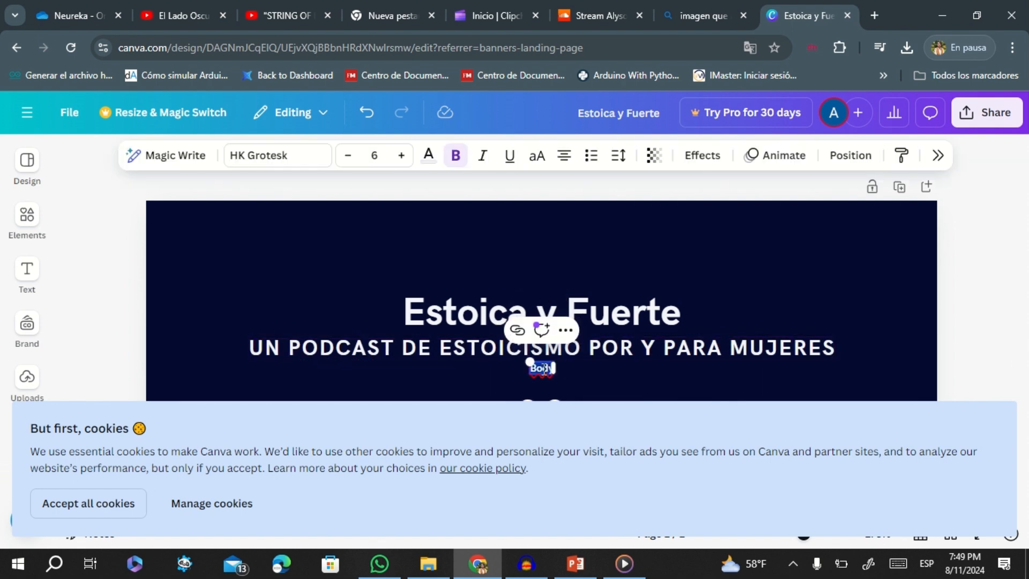
{"action": "key", "text": "BackSpace"}
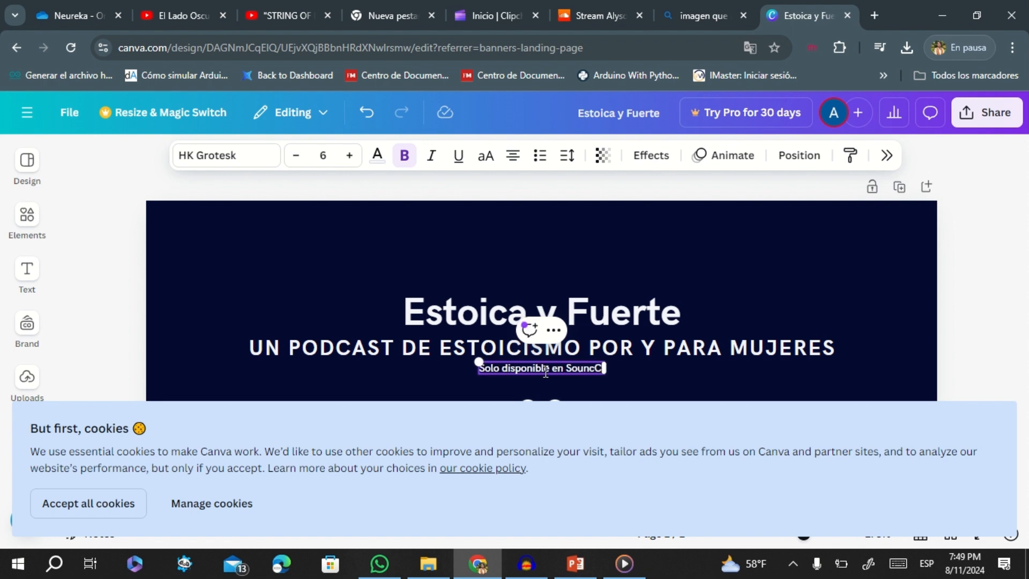
{"action": "type", "text": "Solo disponible en SouncCloud"}
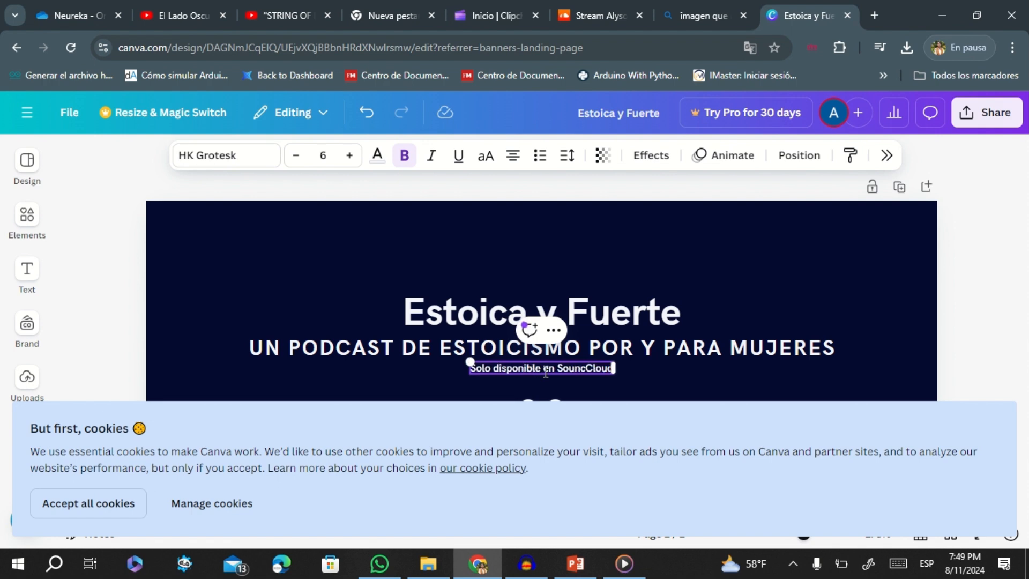
{"action": "left_click", "coordinate": [981, 371]}
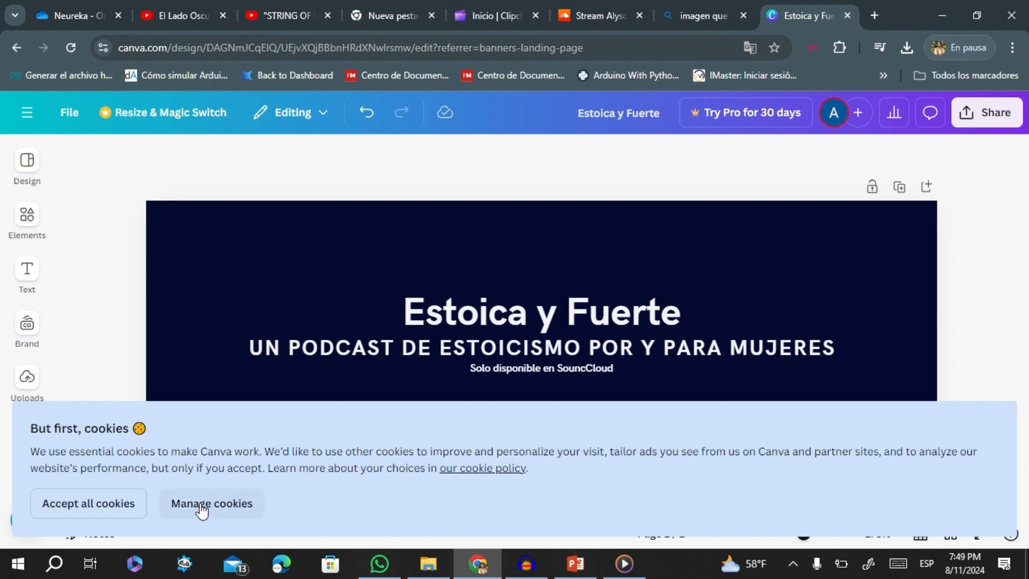
{"action": "left_click", "coordinate": [75, 506]}
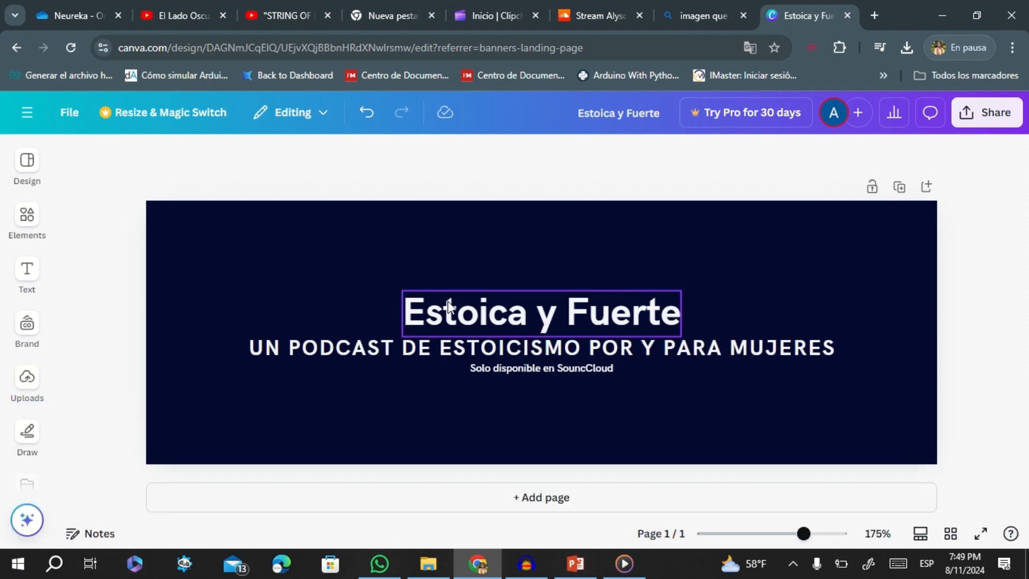
Step: Browse the elements, uploads, projects, apps, text and style options for material to decorate the banner
{"action": "left_click", "coordinate": [27, 216]}
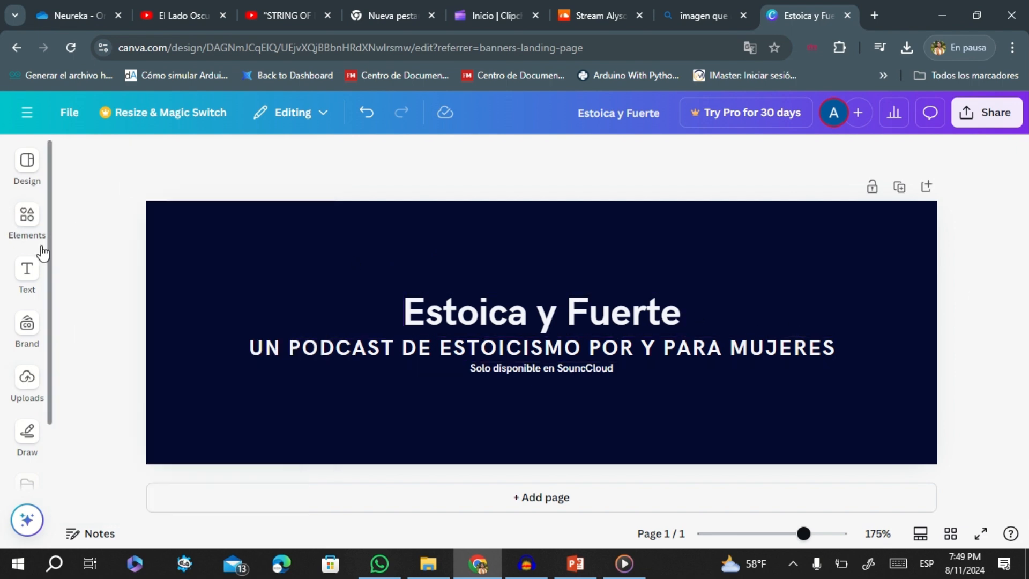
{"action": "left_click", "coordinate": [32, 177]}
{"action": "left_click", "coordinate": [34, 225]}
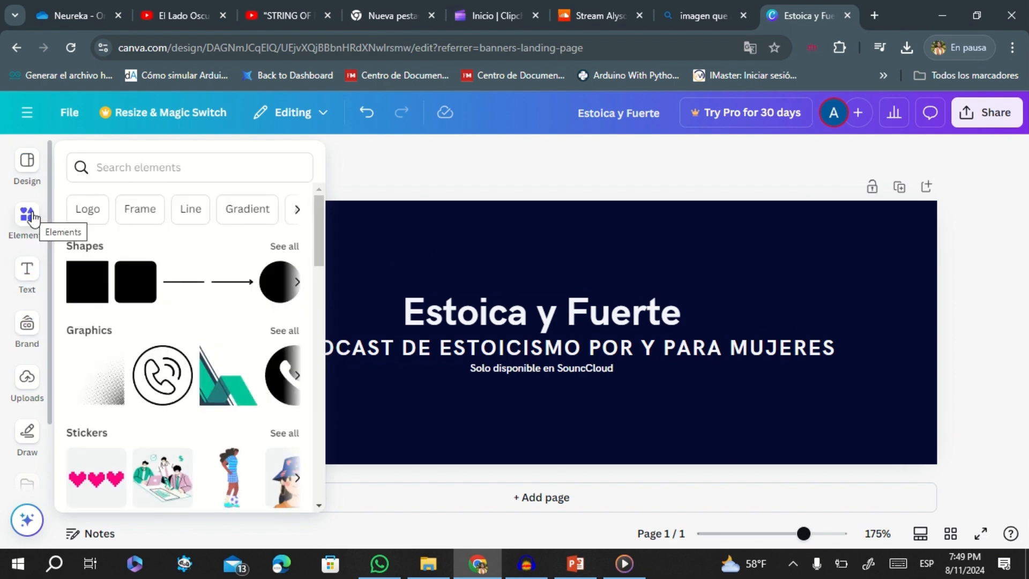
{"action": "scroll", "coordinate": [193, 375], "scroll_direction": "down", "scroll_amount": 7}
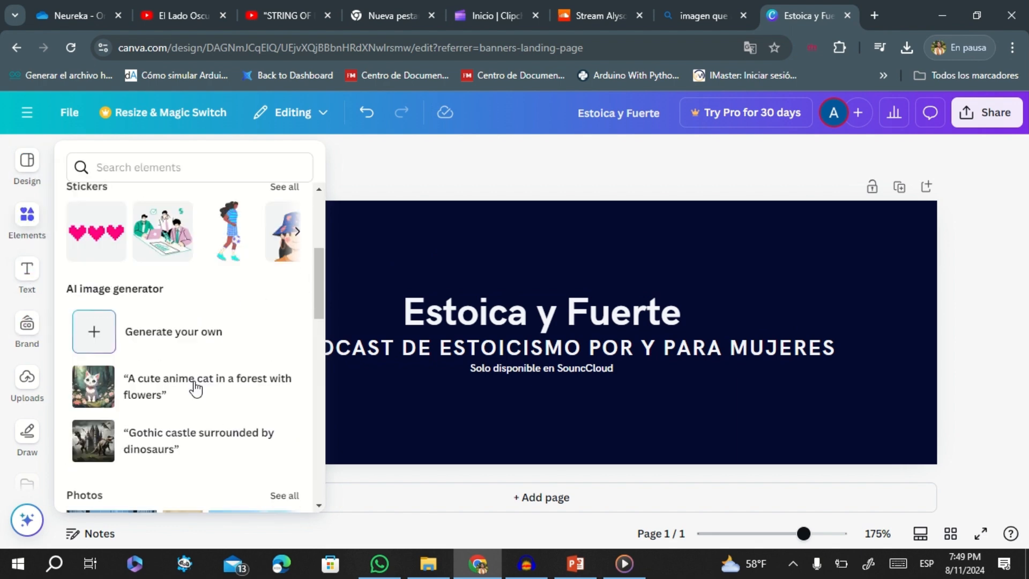
{"action": "scroll", "coordinate": [195, 388], "scroll_direction": "down", "scroll_amount": 8}
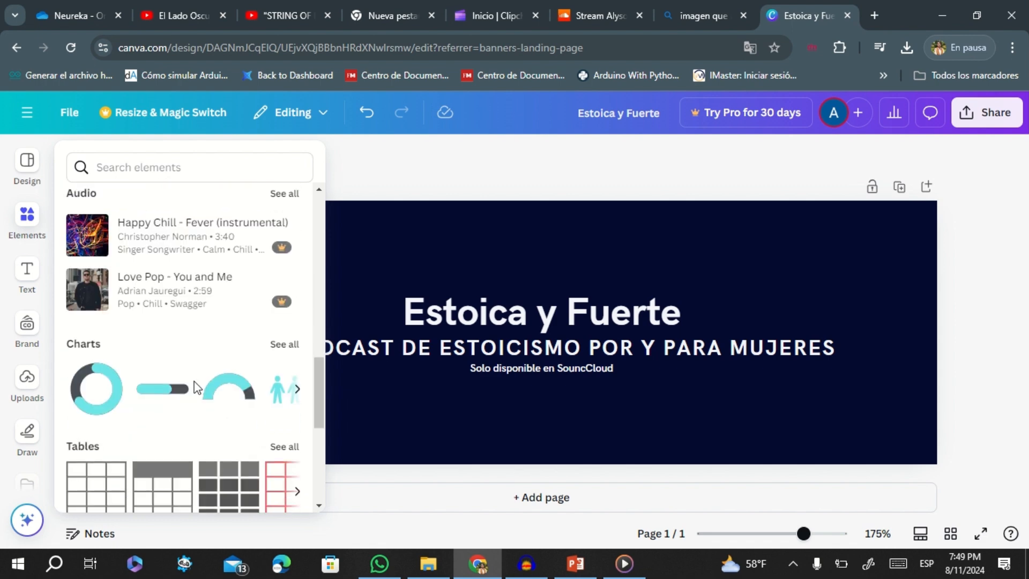
{"action": "scroll", "coordinate": [196, 386], "scroll_direction": "down", "scroll_amount": 3}
{"action": "scroll", "coordinate": [195, 386], "scroll_direction": "up", "scroll_amount": 8}
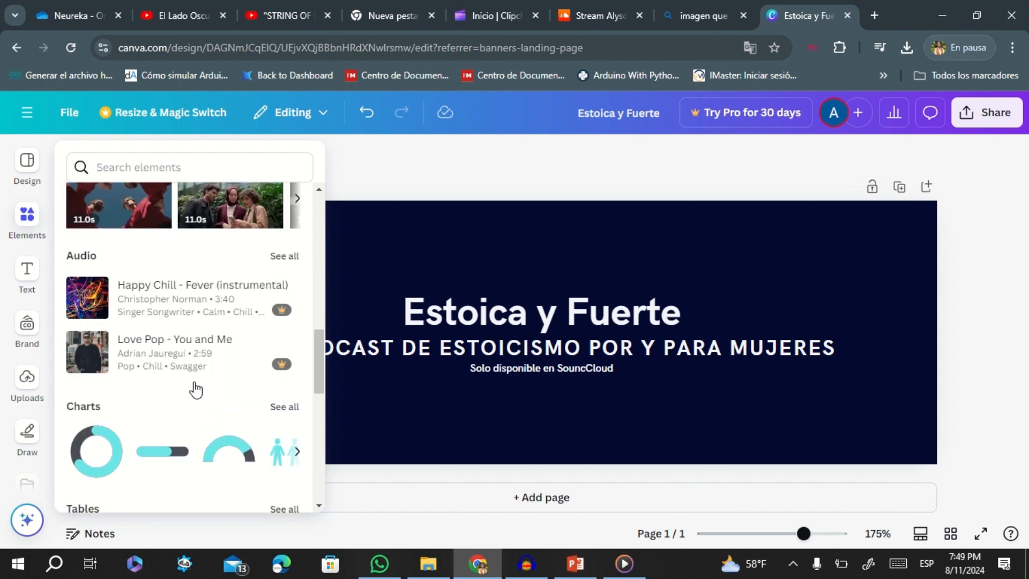
{"action": "left_click", "coordinate": [29, 484]}
{"action": "left_click", "coordinate": [27, 325]}
{"action": "left_click", "coordinate": [27, 376]}
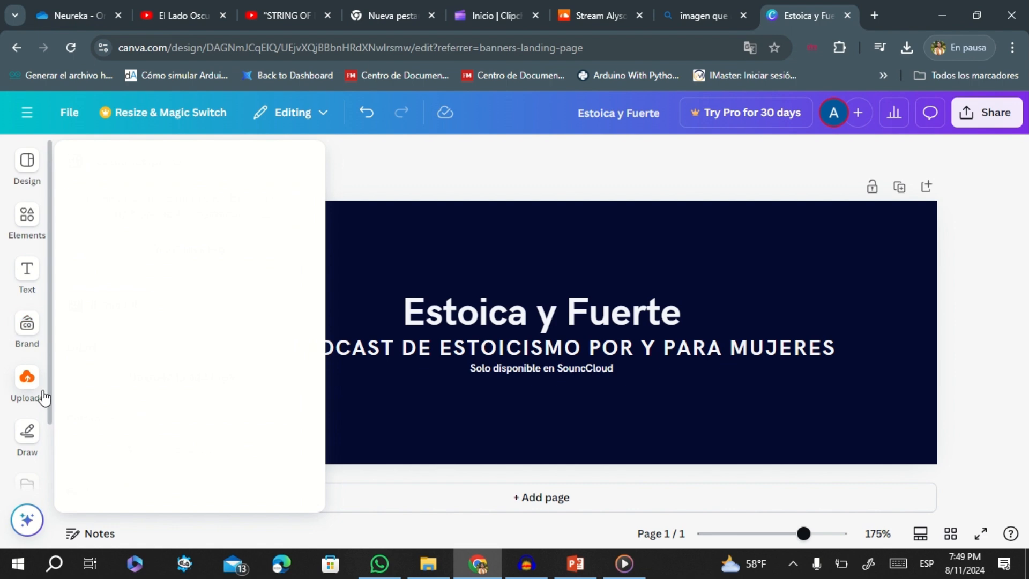
{"action": "scroll", "coordinate": [51, 414], "scroll_direction": "down", "scroll_amount": 2}
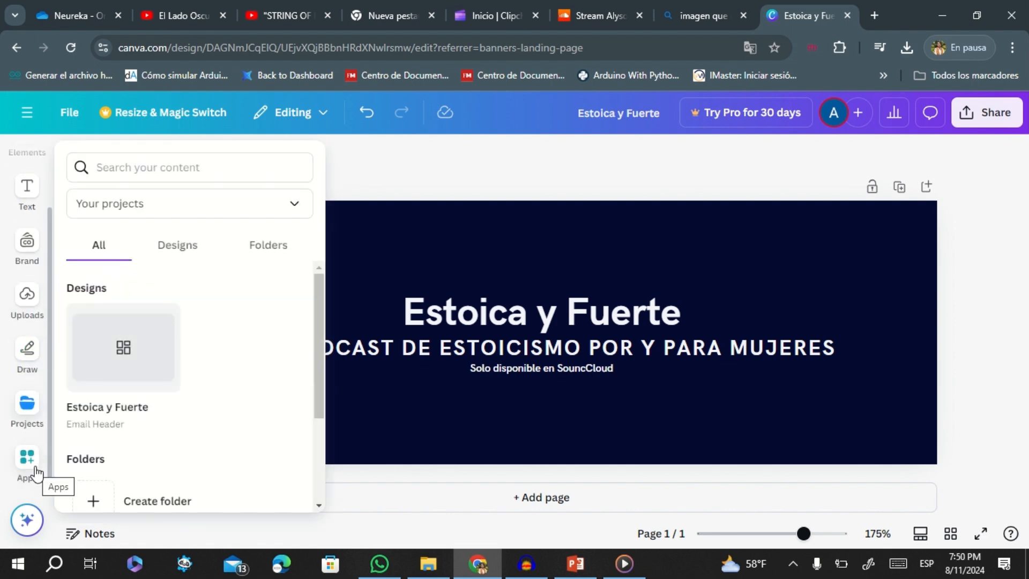
{"action": "left_click", "coordinate": [36, 474]}
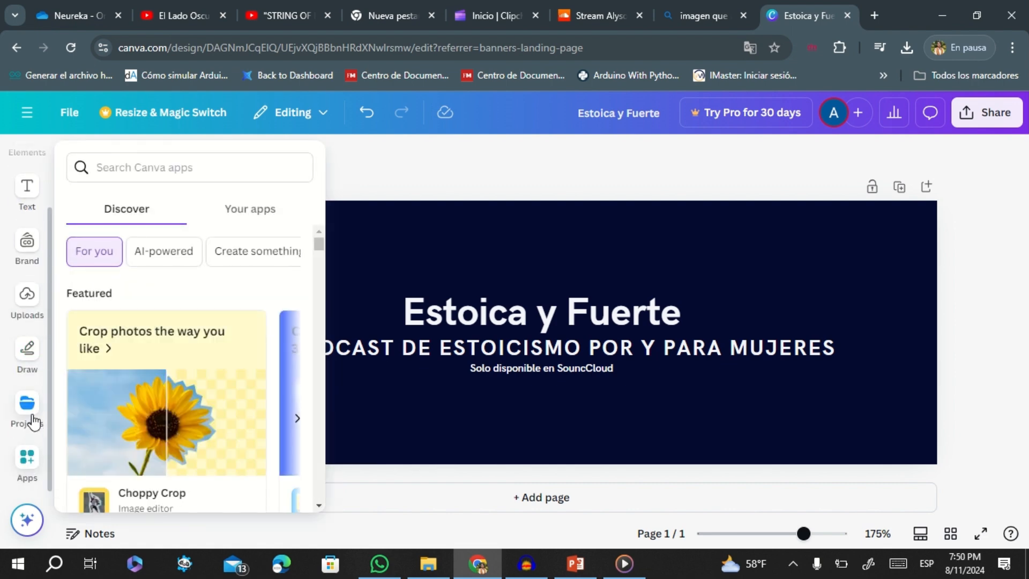
{"action": "scroll", "coordinate": [17, 400], "scroll_direction": "up", "scroll_amount": 2}
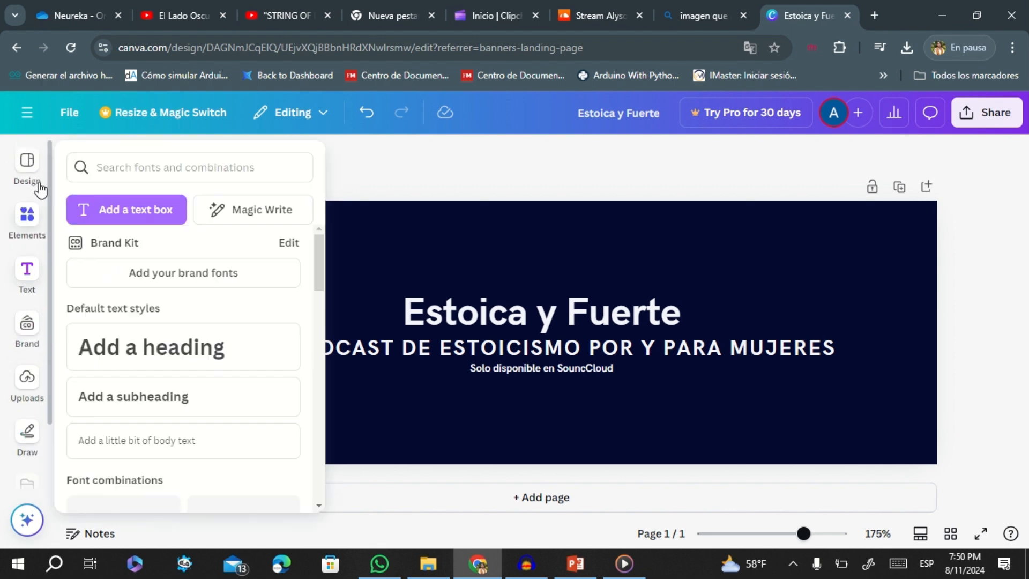
{"action": "left_click", "coordinate": [30, 161]}
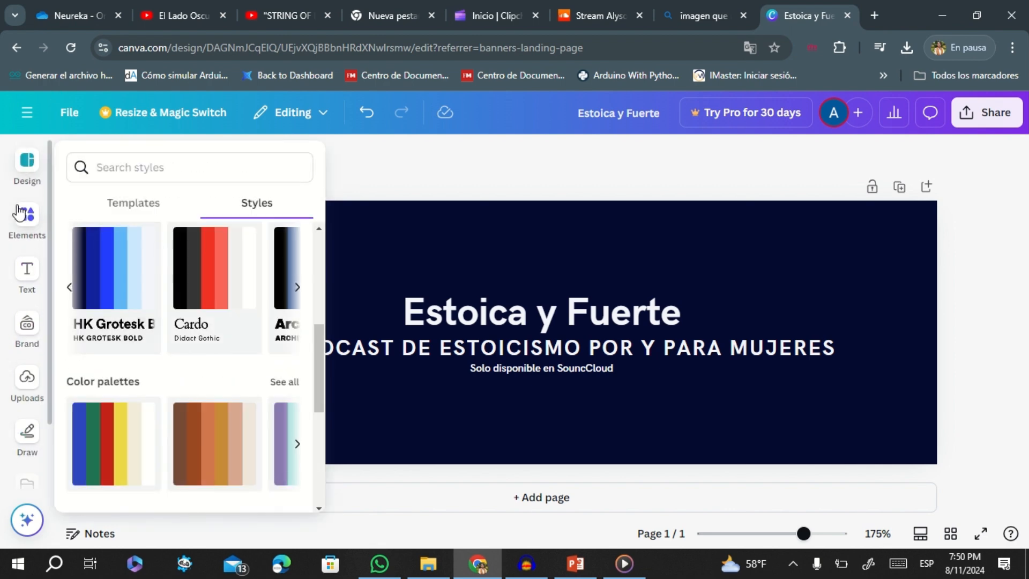
Step: Look through the element collections and the suggested element categories for graphics suitable for the banner
{"action": "left_click", "coordinate": [28, 225]}
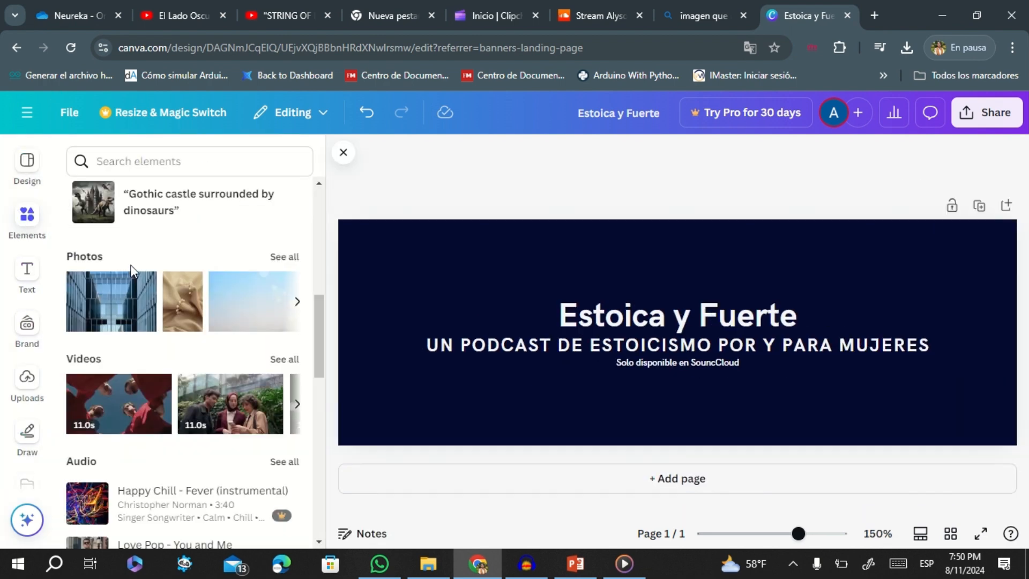
{"action": "scroll", "coordinate": [168, 325], "scroll_direction": "down", "scroll_amount": 12}
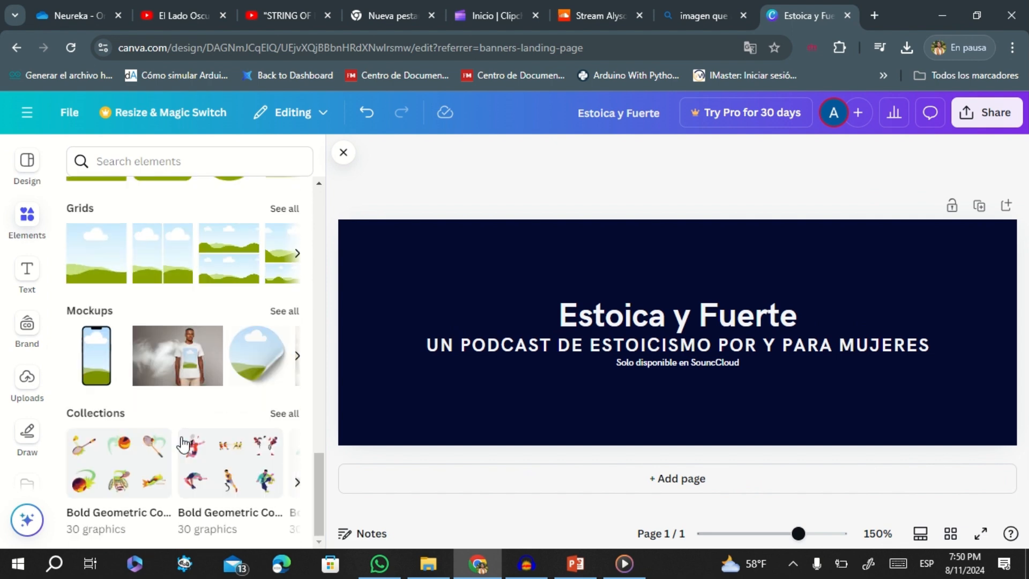
{"action": "scroll", "coordinate": [179, 460], "scroll_direction": "up", "scroll_amount": 15}
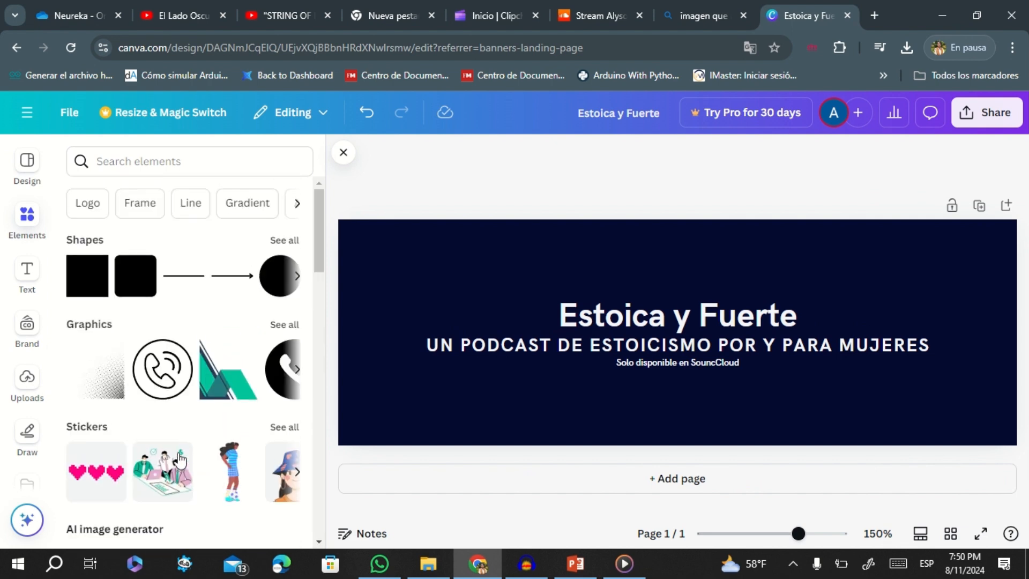
{"action": "left_click", "coordinate": [301, 211]}
{"action": "left_click", "coordinate": [301, 211]}
{"action": "left_click", "coordinate": [301, 211]}
{"action": "left_click", "coordinate": [301, 211]}
{"action": "left_click", "coordinate": [301, 211]}
{"action": "left_click", "coordinate": [301, 211]}
{"action": "left_click", "coordinate": [301, 212]}
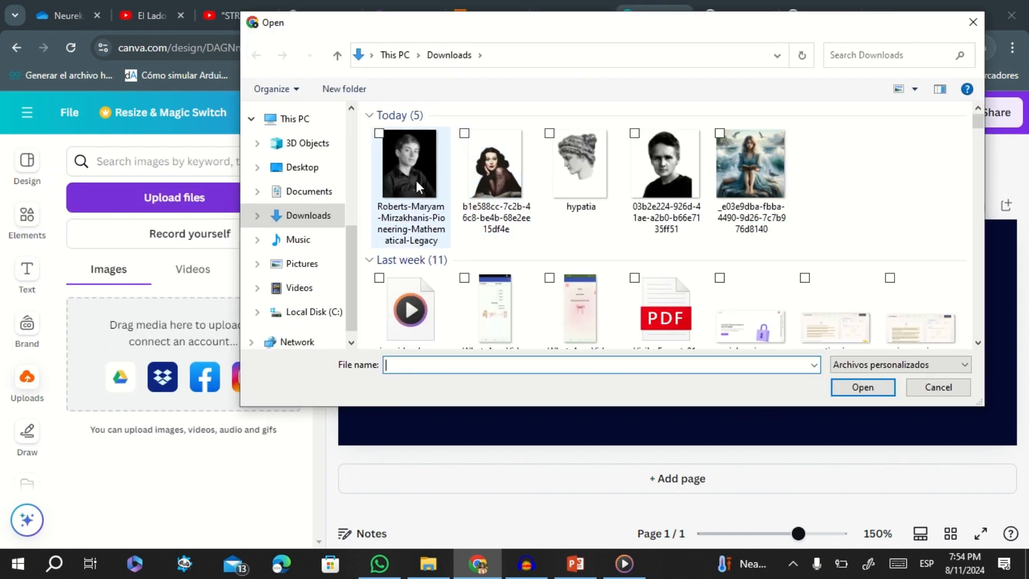
Step: Upload the four portrait images from the Downloads folder and place the black-and-white portrait in dark clothing on the banner's left half, enlarged
{"action": "left_click", "coordinate": [665, 164], "text": "shift"}
{"action": "left_click", "coordinate": [862, 387]}
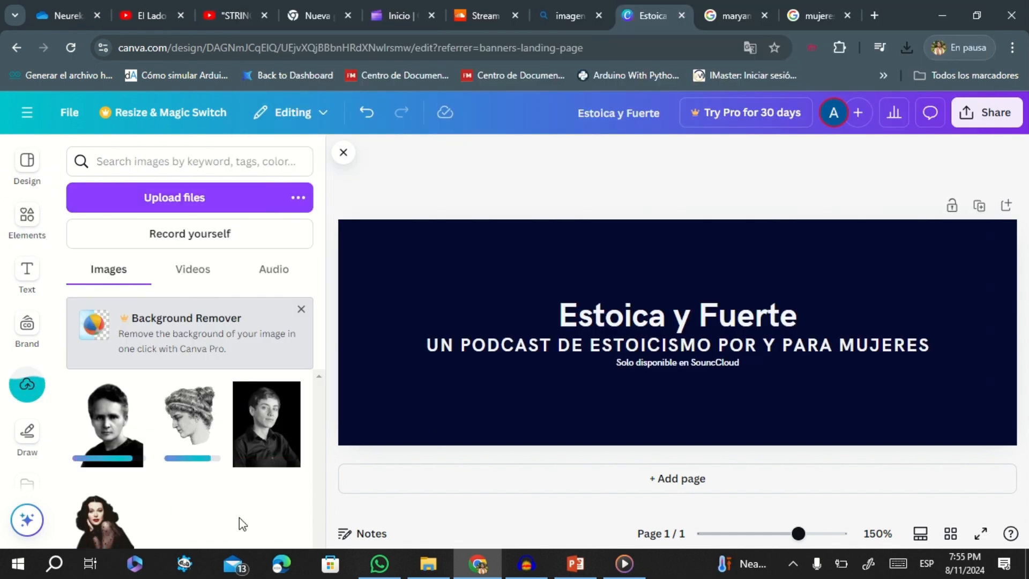
{"action": "left_click_drag", "start_coordinate": [110, 435], "coordinate": [383, 383]}
{"action": "left_click_drag", "start_coordinate": [469, 414], "coordinate": [515, 460]}
{"action": "left_click_drag", "start_coordinate": [426, 397], "coordinate": [490, 386]}
Step: Place the classical bust in the banner's lower left corner, enlarge it, and set the black-and-white portrait directly to its right
{"action": "left_click_drag", "start_coordinate": [189, 415], "coordinate": [370, 328]}
{"action": "left_click_drag", "start_coordinate": [525, 321], "coordinate": [560, 316]}
{"action": "left_click", "coordinate": [393, 348]}
{"action": "left_click_drag", "start_coordinate": [439, 419], "coordinate": [544, 457]}
{"action": "left_click_drag", "start_coordinate": [423, 378], "coordinate": [415, 380]}
{"action": "left_click_drag", "start_coordinate": [540, 390], "coordinate": [527, 391]}
Step: Move the heading, subheading and small body text to the banner's right side, stacked, with the subheading narrowed to three lines
{"action": "left_click", "coordinate": [643, 317]}
{"action": "left_click_drag", "start_coordinate": [691, 370], "coordinate": [810, 346]}
{"action": "left_click", "coordinate": [866, 349]}
{"action": "left_click_drag", "start_coordinate": [876, 349], "coordinate": [756, 343]}
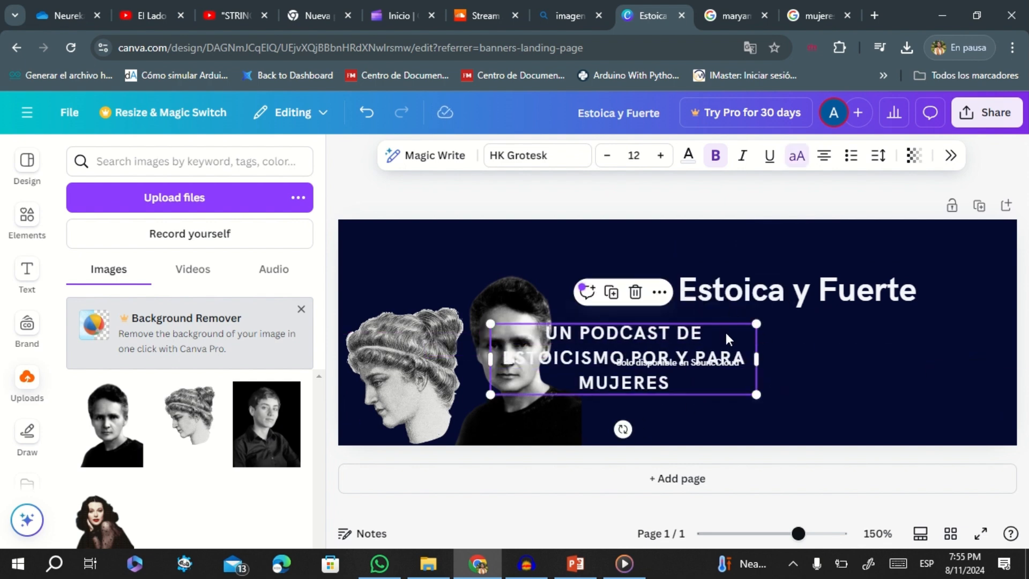
{"action": "left_click_drag", "start_coordinate": [592, 370], "coordinate": [835, 374]}
{"action": "left_click", "coordinate": [799, 292]}
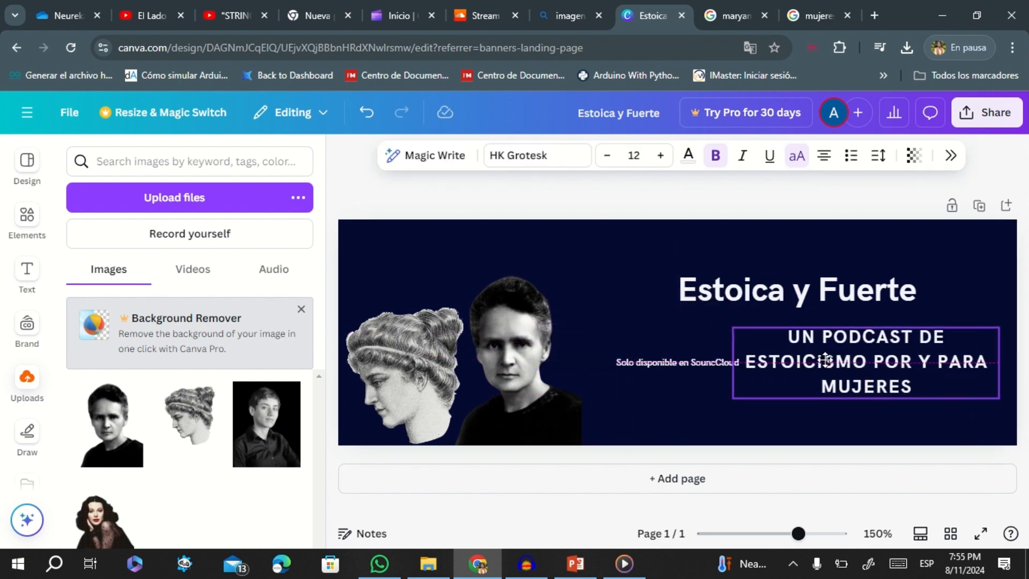
{"action": "left_click_drag", "start_coordinate": [798, 292], "coordinate": [867, 297]}
{"action": "left_click_drag", "start_coordinate": [683, 360], "coordinate": [871, 412]}
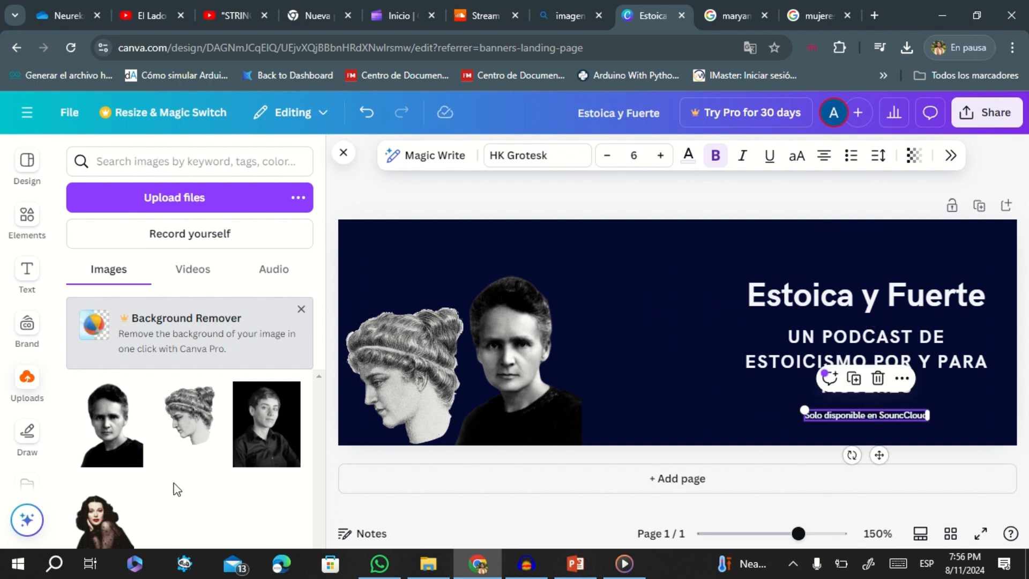
Step: Place the portrait of the woman with long curly hair right of the black-and-white portrait and enlarge it to reach the banner's lower edge
{"action": "left_click_drag", "start_coordinate": [97, 520], "coordinate": [640, 378]}
{"action": "left_click_drag", "start_coordinate": [689, 315], "coordinate": [734, 201]}
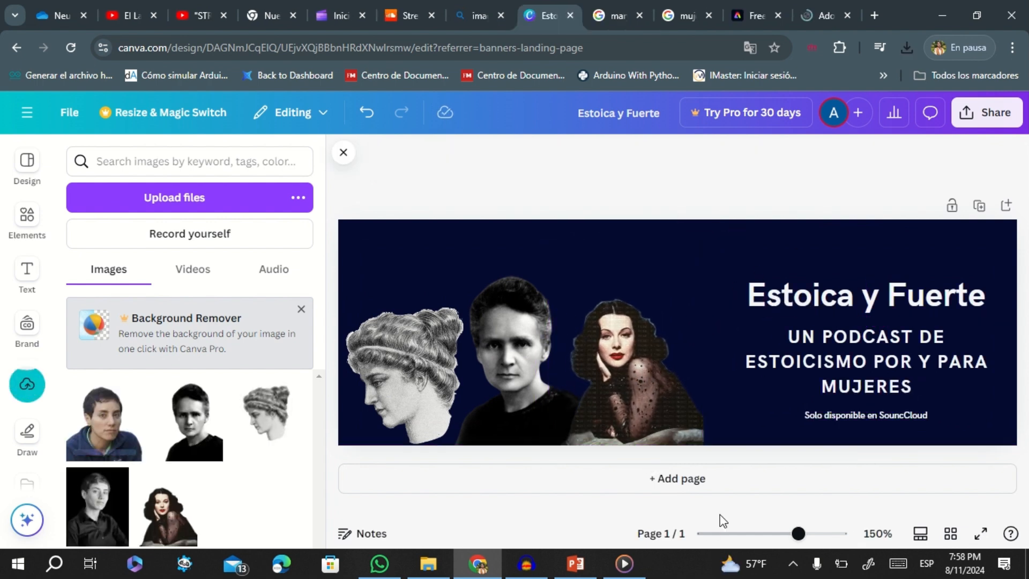
{"action": "left_click_drag", "start_coordinate": [102, 423], "coordinate": [603, 387]}
{"action": "key", "text": "ctrl+z"}
{"action": "key", "text": "ctrl+z"}
Step: Add the colour portrait with the blue jacket as the fourth figure, enlarge it, and shift the middle portraits left to fit
{"action": "left_click_drag", "start_coordinate": [101, 423], "coordinate": [756, 386]}
{"action": "left_click_drag", "start_coordinate": [653, 404], "coordinate": [645, 404]}
{"action": "left_click_drag", "start_coordinate": [497, 398], "coordinate": [482, 397]}
{"action": "left_click_drag", "start_coordinate": [739, 389], "coordinate": [712, 388]}
{"action": "left_click_drag", "start_coordinate": [775, 326], "coordinate": [814, 288]}
{"action": "left_click_drag", "start_coordinate": [753, 353], "coordinate": [743, 361]}
Step: Shift the heading, subheading and small body text further right, with the heading higher, to clear the fourth portrait
{"action": "left_click_drag", "start_coordinate": [908, 297], "coordinate": [927, 282]}
{"action": "left_click_drag", "start_coordinate": [918, 355], "coordinate": [919, 348]}
{"action": "left_click_drag", "start_coordinate": [911, 413], "coordinate": [937, 415]}
{"action": "left_click", "coordinate": [343, 153]}
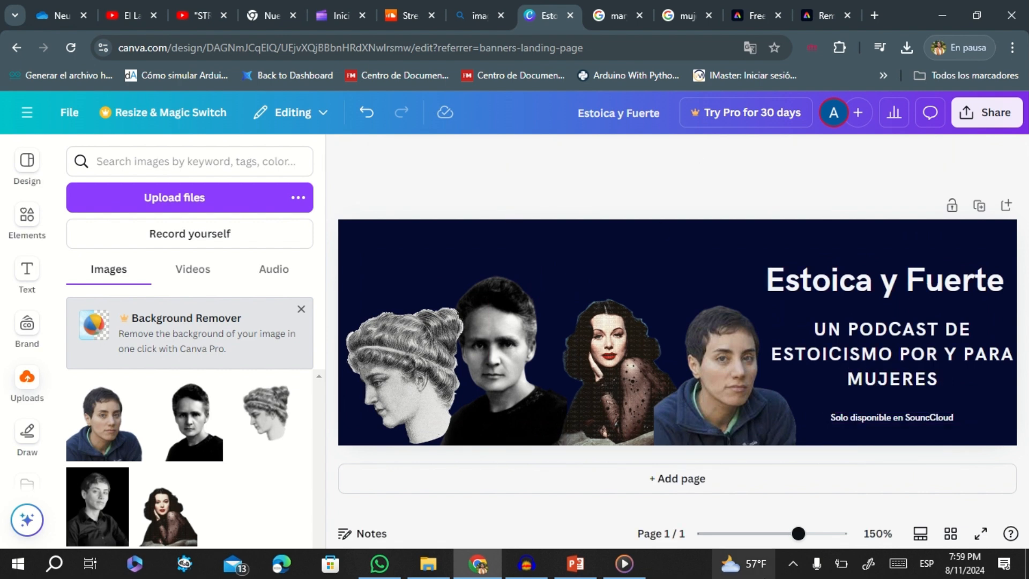
Step: Download the finished banner as a PNG and dismiss the download notice
{"action": "left_click", "coordinate": [322, 116]}
{"action": "left_click", "coordinate": [322, 116]}
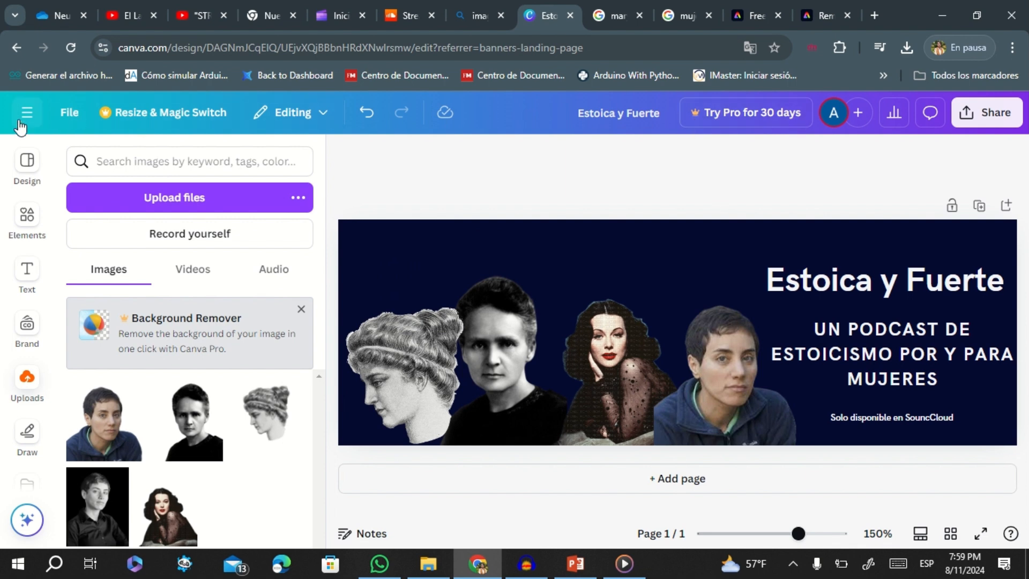
{"action": "left_click", "coordinate": [69, 113]}
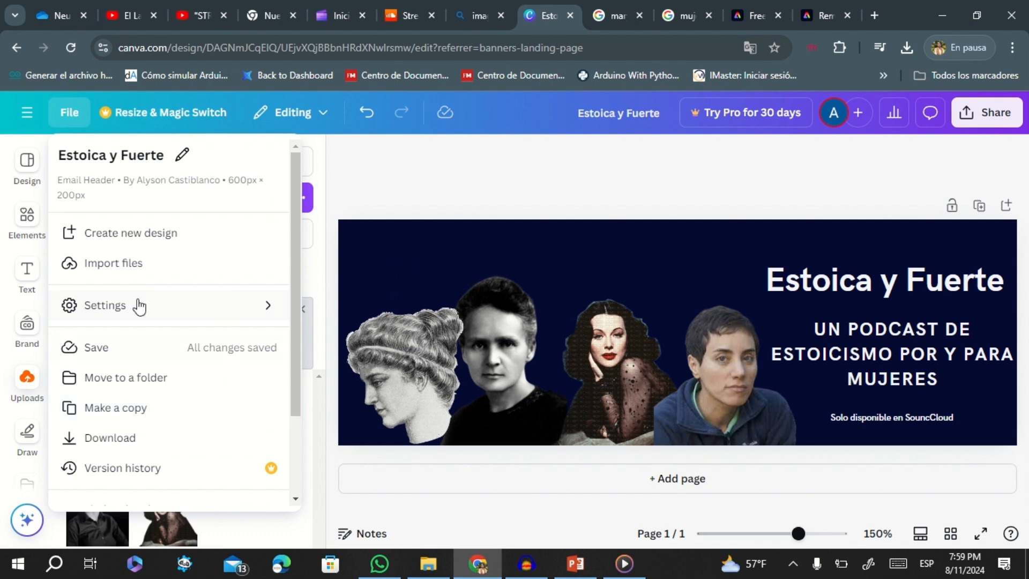
{"action": "scroll", "coordinate": [200, 402], "scroll_direction": "down", "scroll_amount": 2}
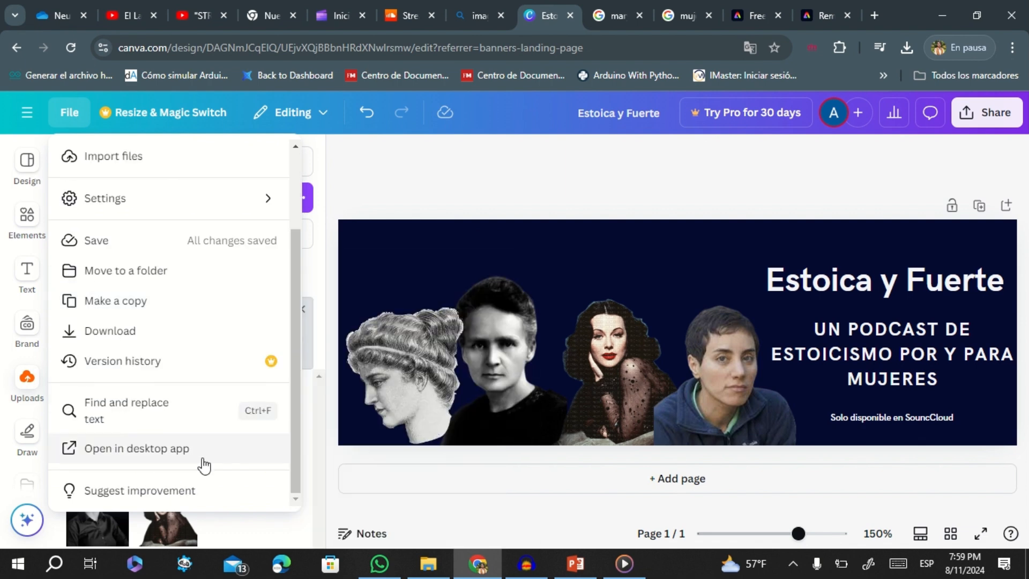
{"action": "left_click", "coordinate": [121, 332]}
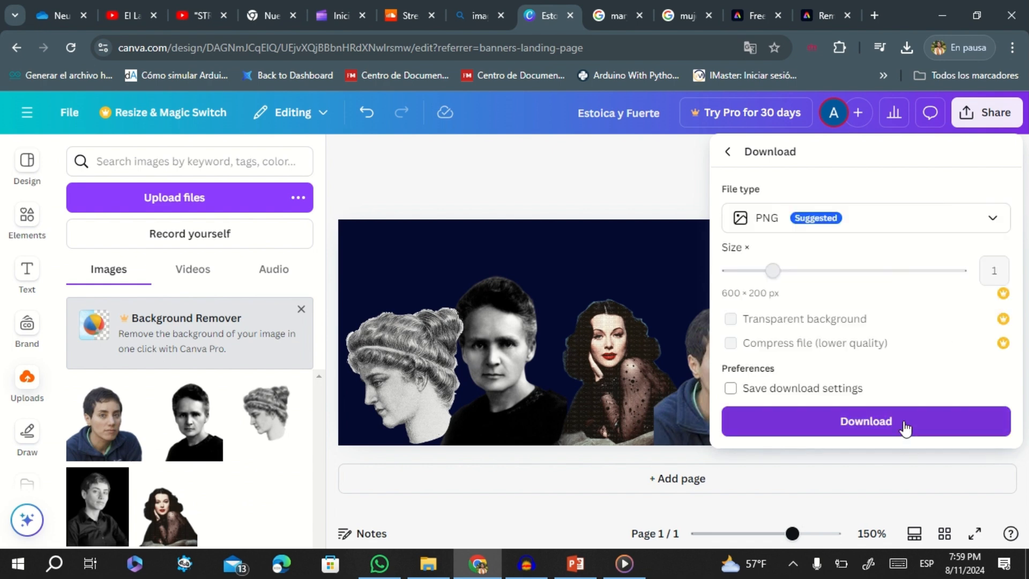
{"action": "left_click", "coordinate": [905, 427]}
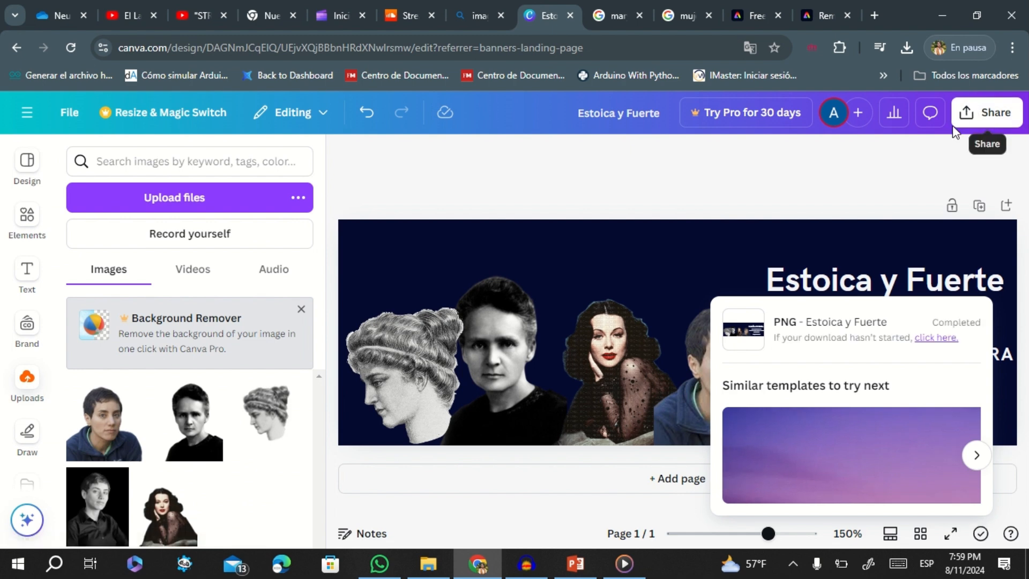
{"action": "left_click", "coordinate": [572, 184]}
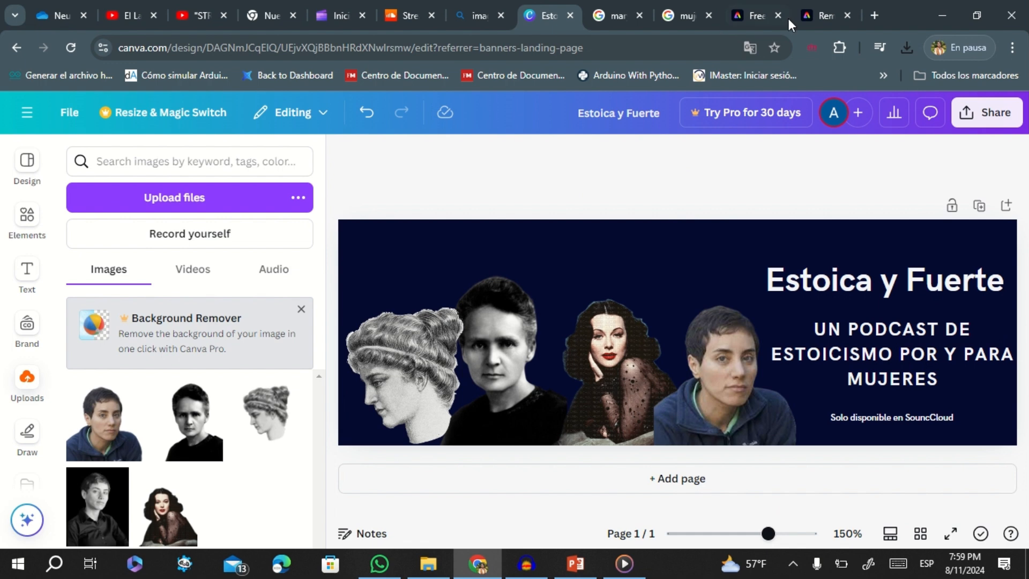
Step: Switch to SoundCloud, upload the downloaded banner as the profile header image and save it
{"action": "left_click", "coordinate": [395, 17]}
{"action": "left_click", "coordinate": [859, 209]}
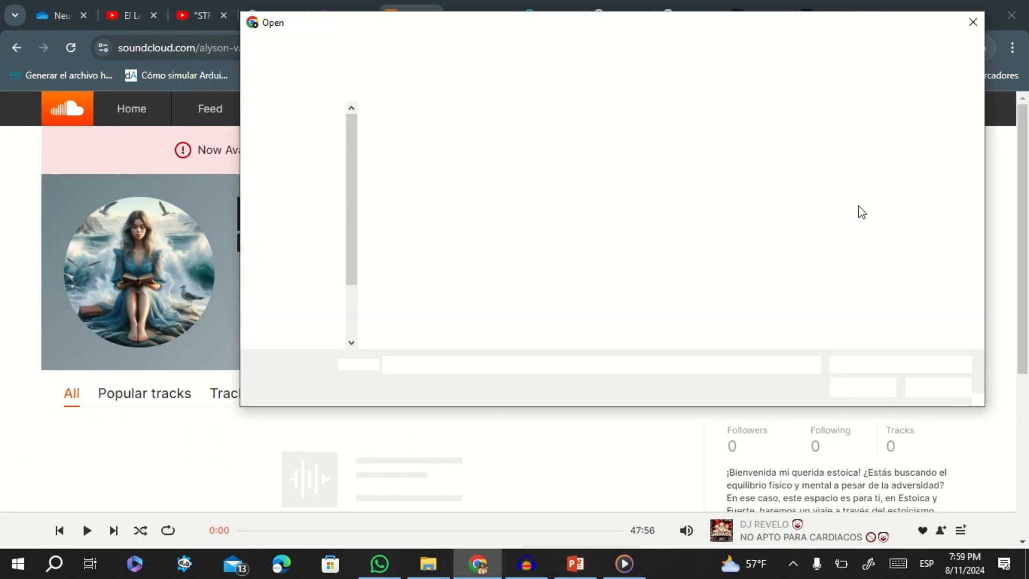
{"action": "left_click", "coordinate": [431, 201]}
{"action": "left_click", "coordinate": [873, 392]}
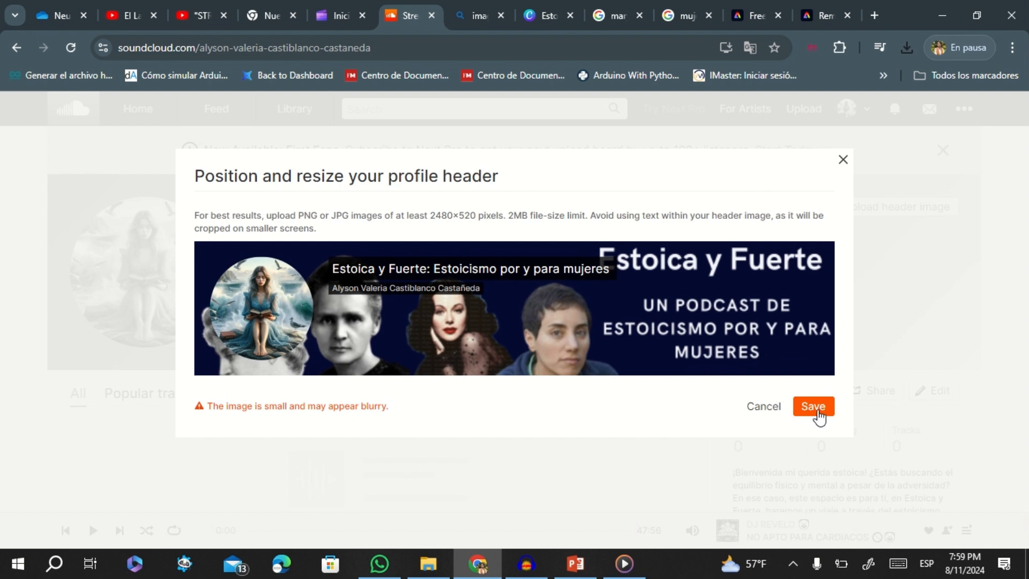
{"action": "left_click", "coordinate": [815, 411]}
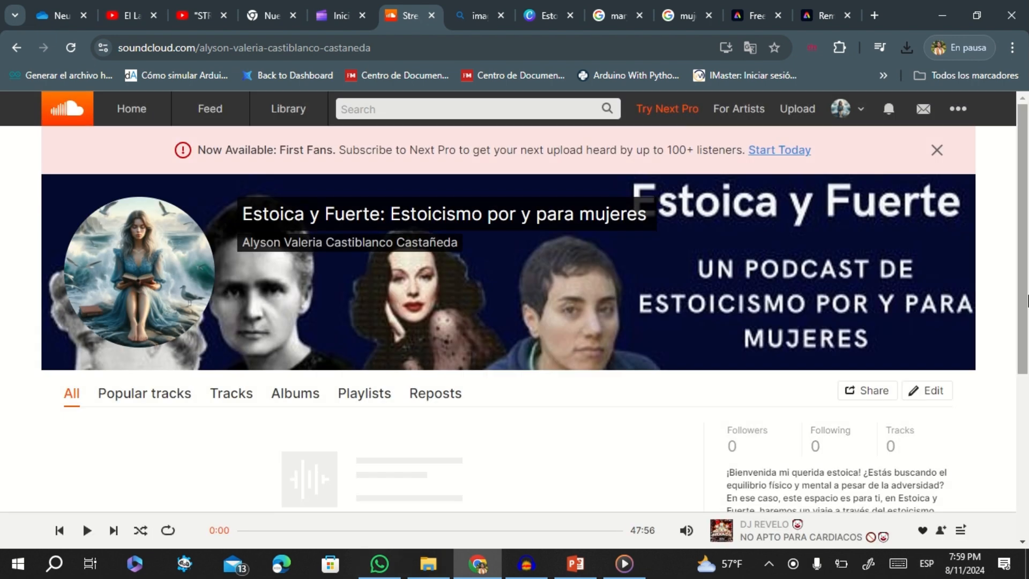
Step: Review the profile page, checking the header image, bio and empty track area
{"action": "scroll", "coordinate": [1024, 317], "scroll_direction": "down", "scroll_amount": 1}
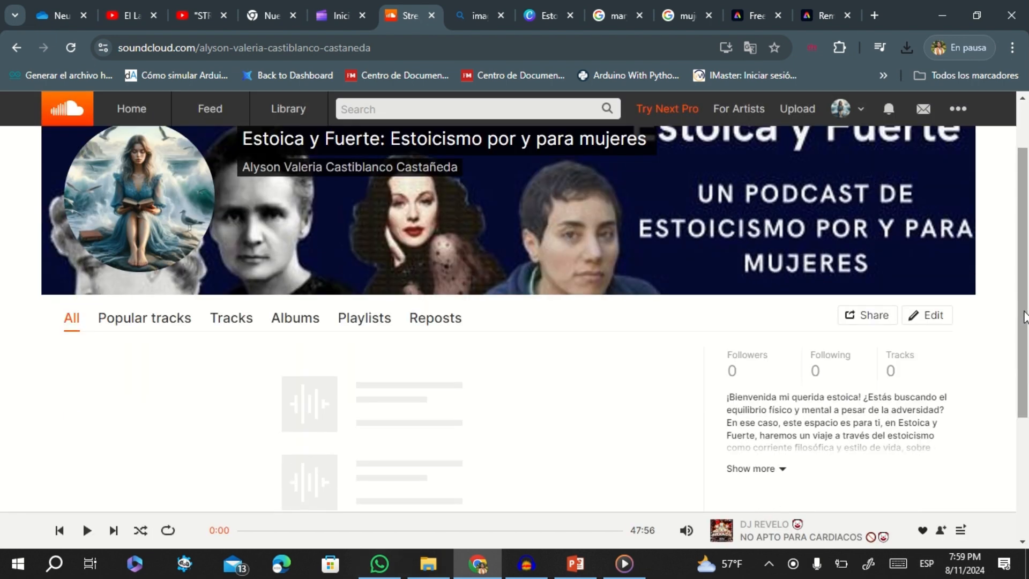
{"action": "scroll", "coordinate": [1023, 316], "scroll_direction": "down", "scroll_amount": 2}
{"action": "scroll", "coordinate": [1023, 316], "scroll_direction": "up", "scroll_amount": 3}
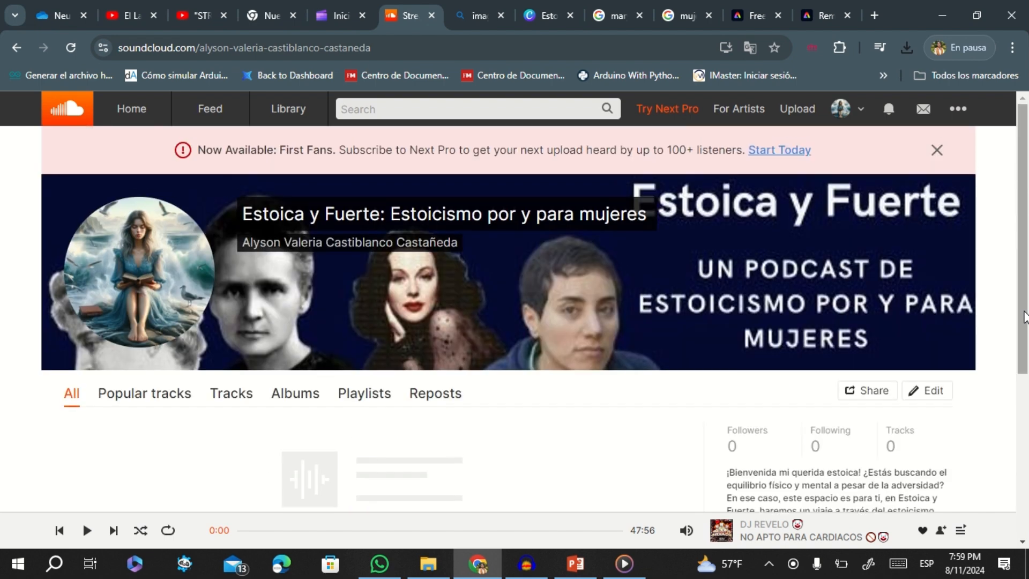
{"action": "scroll", "coordinate": [1023, 316], "scroll_direction": "down", "scroll_amount": 3}
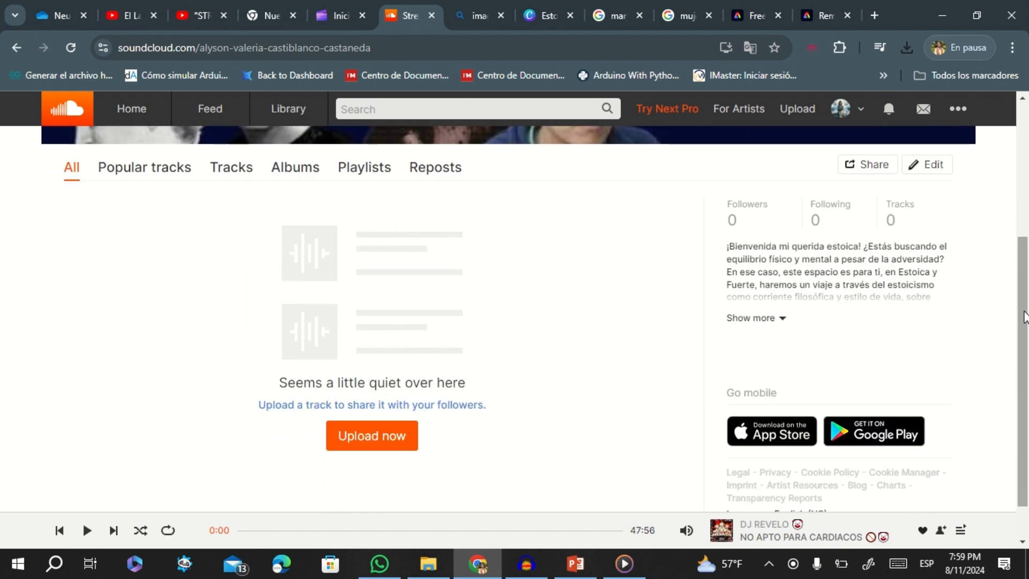
{"action": "scroll", "coordinate": [1023, 317], "scroll_direction": "up", "scroll_amount": 1}
{"action": "scroll", "coordinate": [1024, 316], "scroll_direction": "up", "scroll_amount": 2}
{"action": "scroll", "coordinate": [1023, 317], "scroll_direction": "down", "scroll_amount": 3}
{"action": "scroll", "coordinate": [1024, 316], "scroll_direction": "up", "scroll_amount": 4}
{"action": "scroll", "coordinate": [1023, 316], "scroll_direction": "down", "scroll_amount": 5}
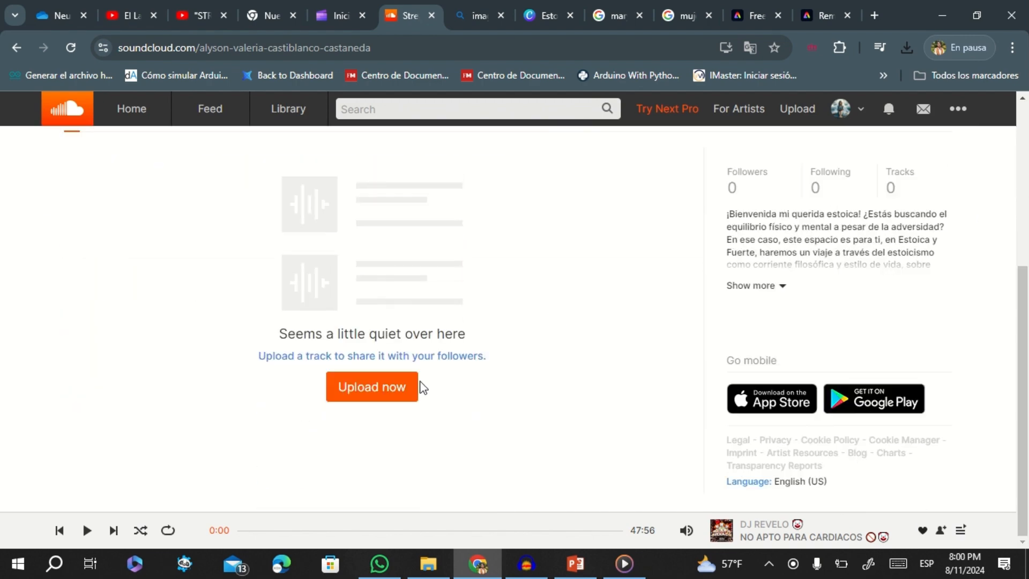
Step: Start a new track upload and choose the Chapter1 file from the Audacity folder in Documents
{"action": "left_click", "coordinate": [399, 390]}
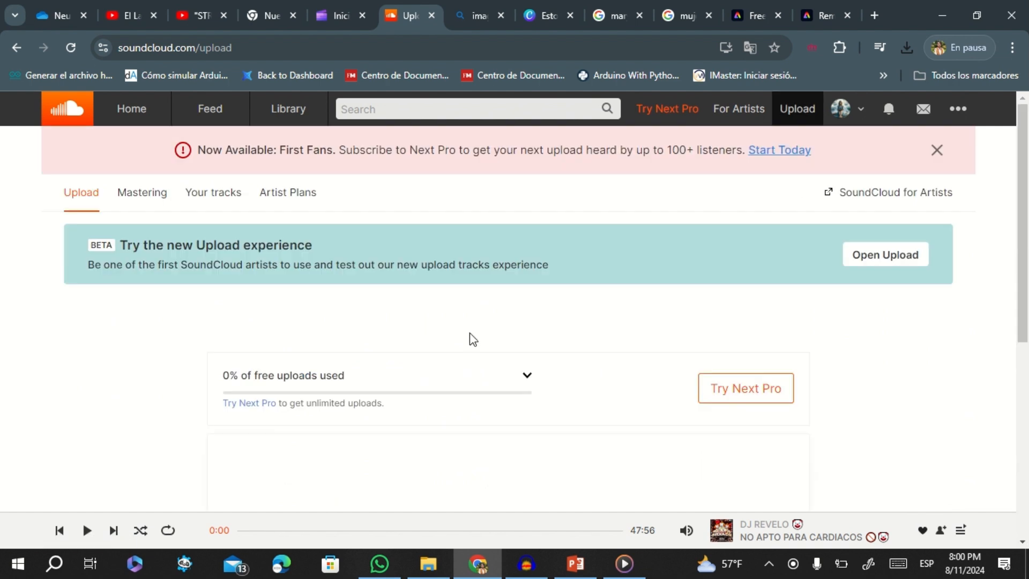
{"action": "scroll", "coordinate": [470, 335], "scroll_direction": "down", "scroll_amount": 4}
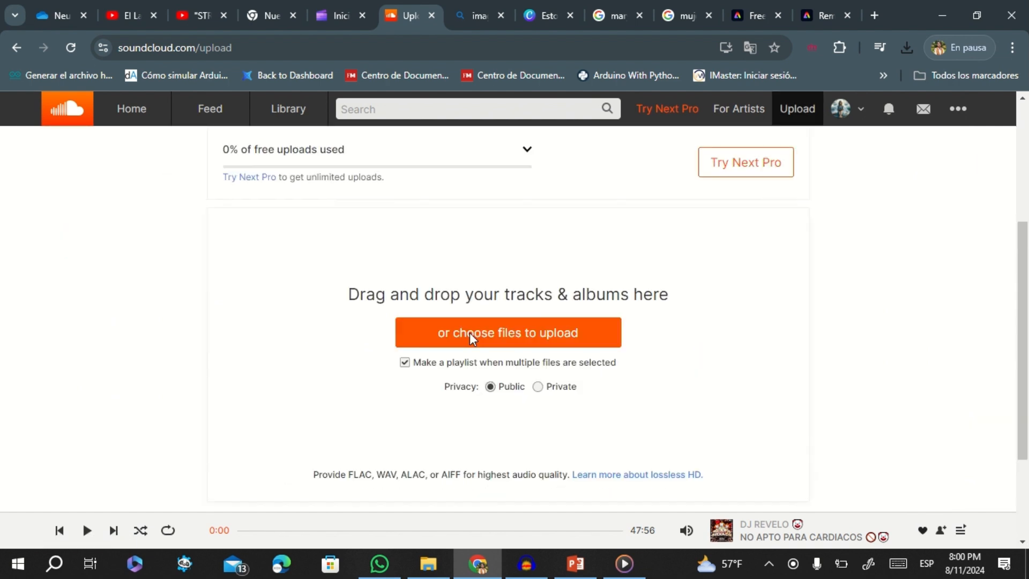
{"action": "left_click", "coordinate": [556, 330]}
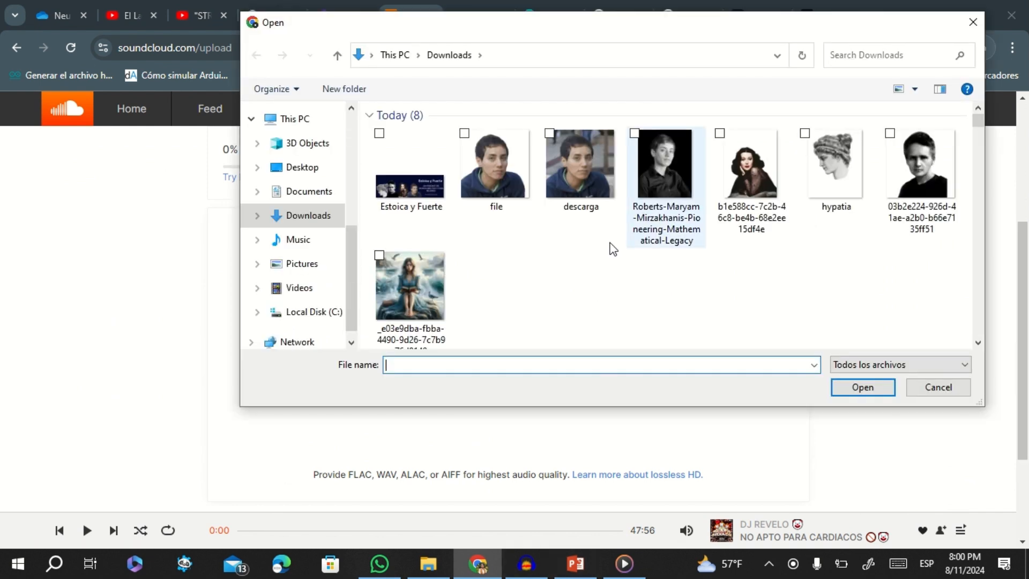
{"action": "scroll", "coordinate": [324, 230], "scroll_direction": "up", "scroll_amount": 3}
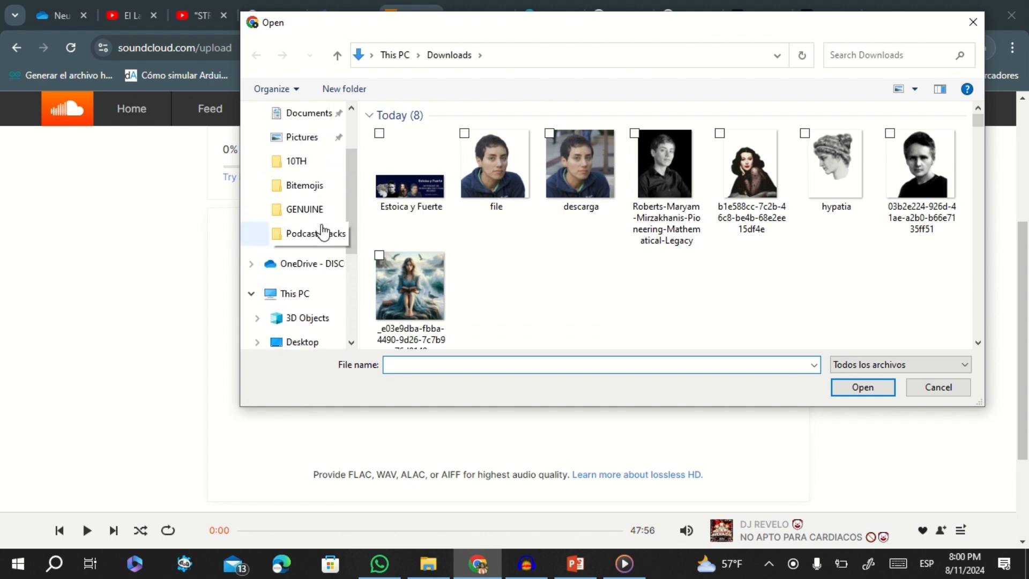
{"action": "scroll", "coordinate": [323, 230], "scroll_direction": "up", "scroll_amount": 2}
{"action": "left_click", "coordinate": [309, 161]}
{"action": "double_click", "coordinate": [455, 161]}
{"action": "left_click", "coordinate": [449, 140]}
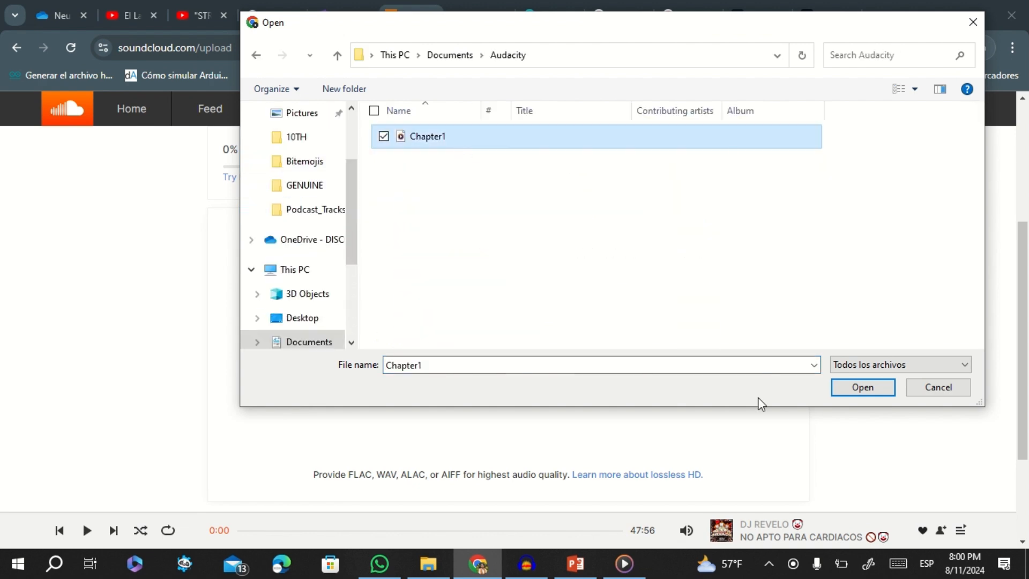
{"action": "left_click", "coordinate": [859, 386]}
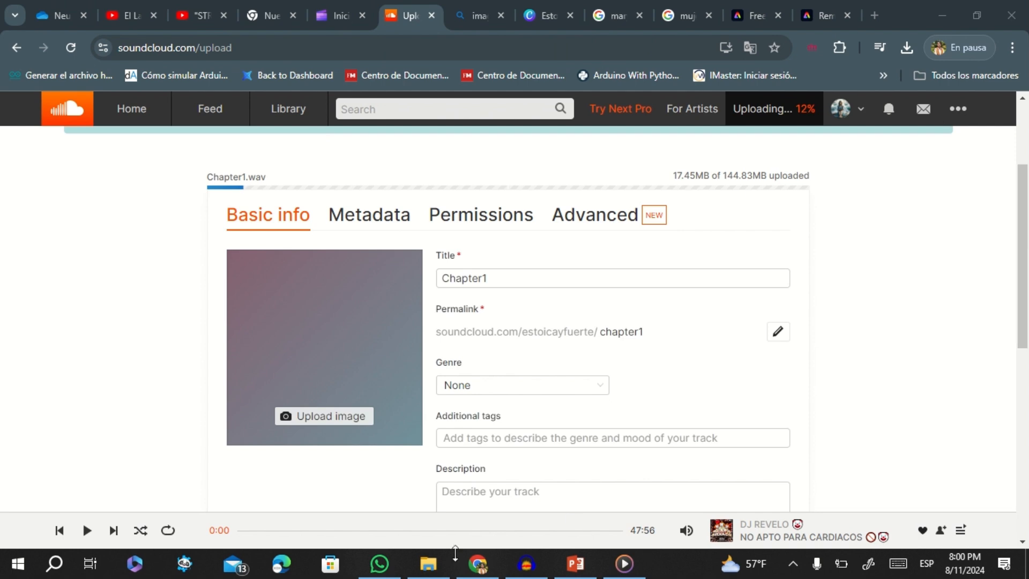
Step: Switch to File Explorer and open Podcast_Script from Documents > GENUINE > CS_10 > 4TH_TERM
{"action": "left_click", "coordinate": [431, 569]}
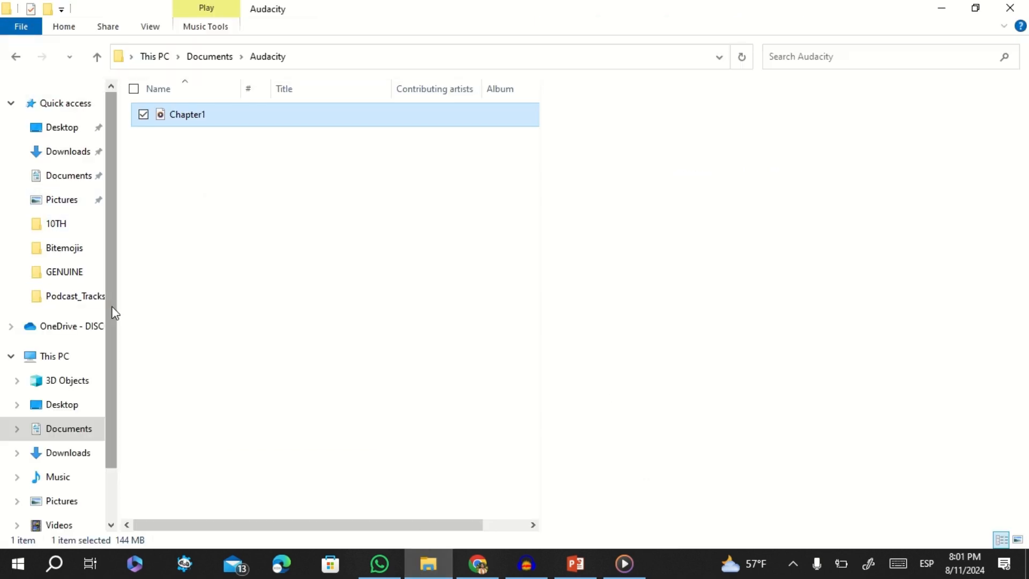
{"action": "left_click", "coordinate": [60, 226]}
{"action": "left_click", "coordinate": [219, 59]}
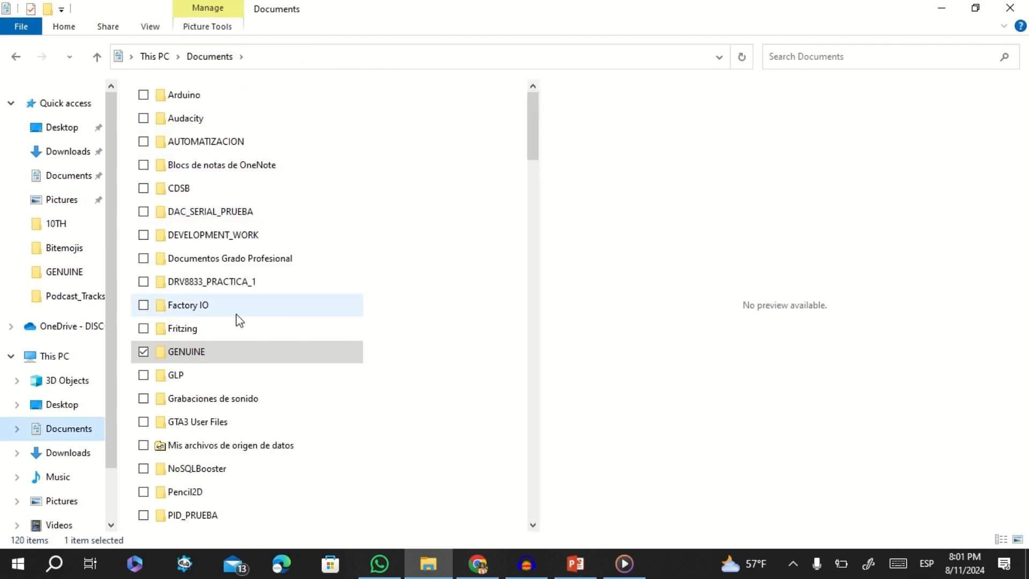
{"action": "double_click", "coordinate": [198, 355]}
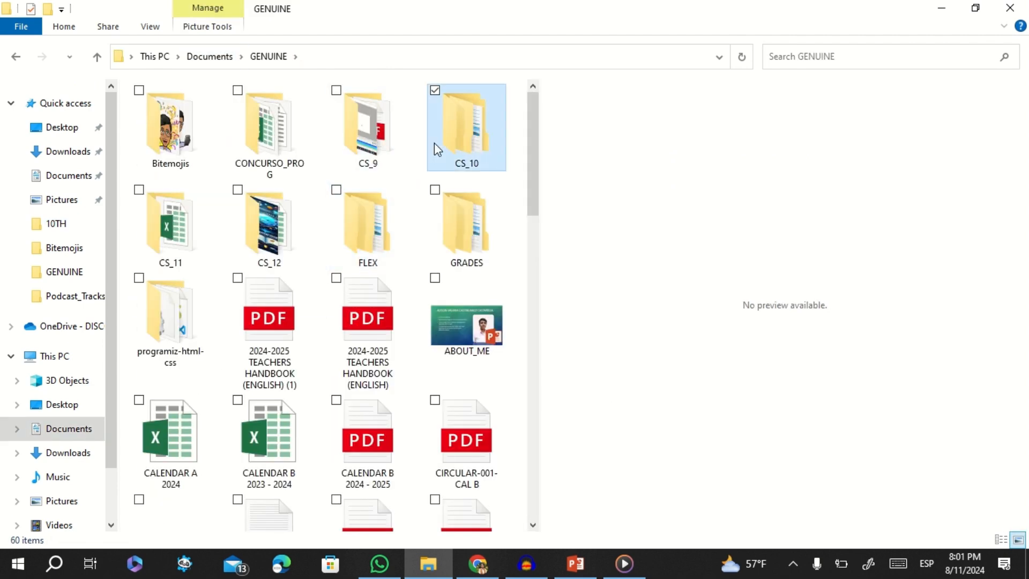
{"action": "double_click", "coordinate": [434, 143]}
{"action": "left_click", "coordinate": [252, 187]}
{"action": "double_click", "coordinate": [252, 190]}
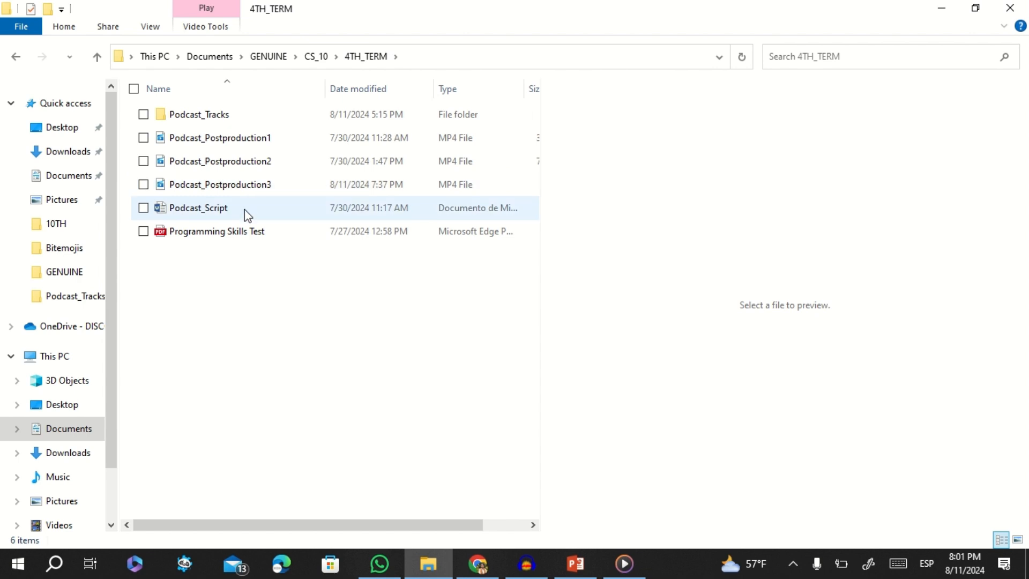
{"action": "double_click", "coordinate": [244, 213]}
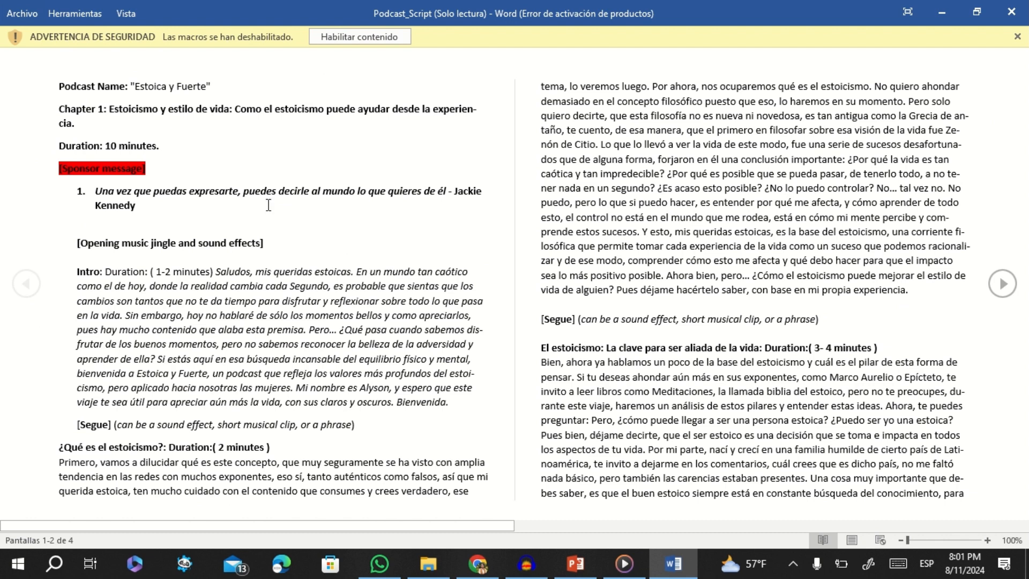
Step: Copy the script's chapter title "Estoicismo y estilo de vida: Como el estoicismo puede ayudar desde la experiencia." into the SoundCloud track title
{"action": "left_click", "coordinate": [716, 111]}
{"action": "triple_click", "coordinate": [114, 114]}
{"action": "right_click", "coordinate": [142, 114]}
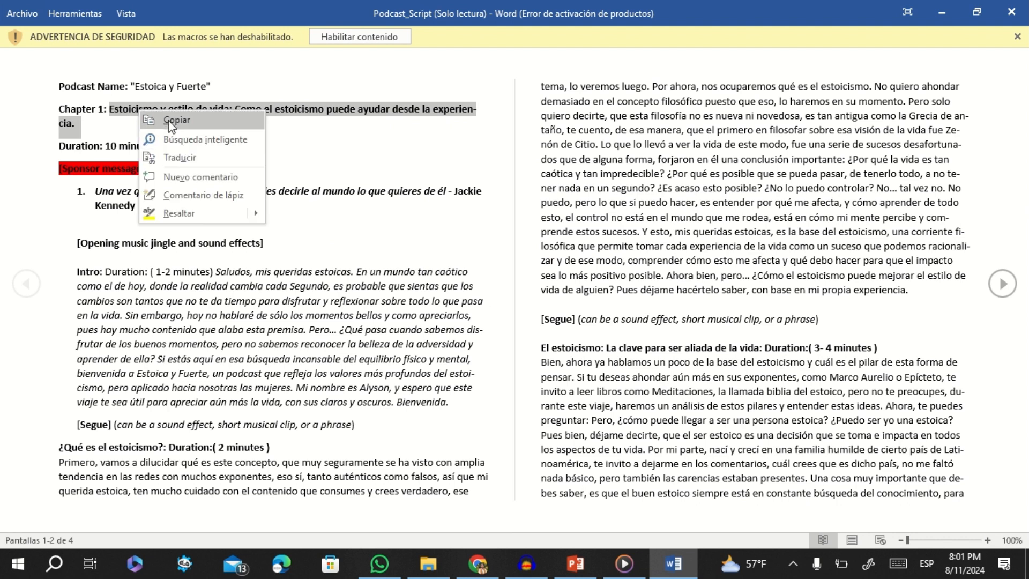
{"action": "left_click", "coordinate": [170, 121]}
{"action": "left_click", "coordinate": [490, 564]}
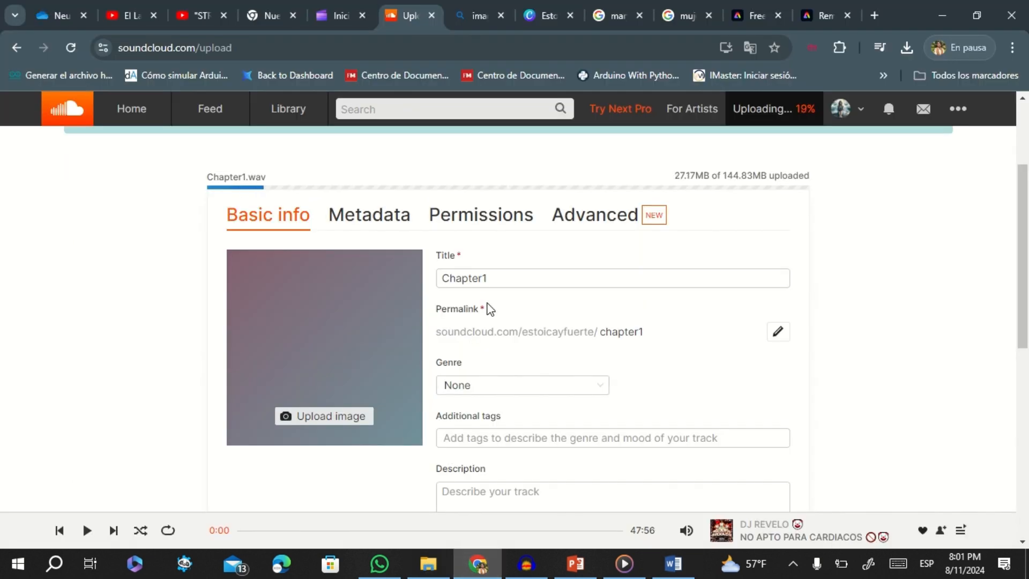
{"action": "left_click_drag", "start_coordinate": [485, 278], "coordinate": [443, 280]}
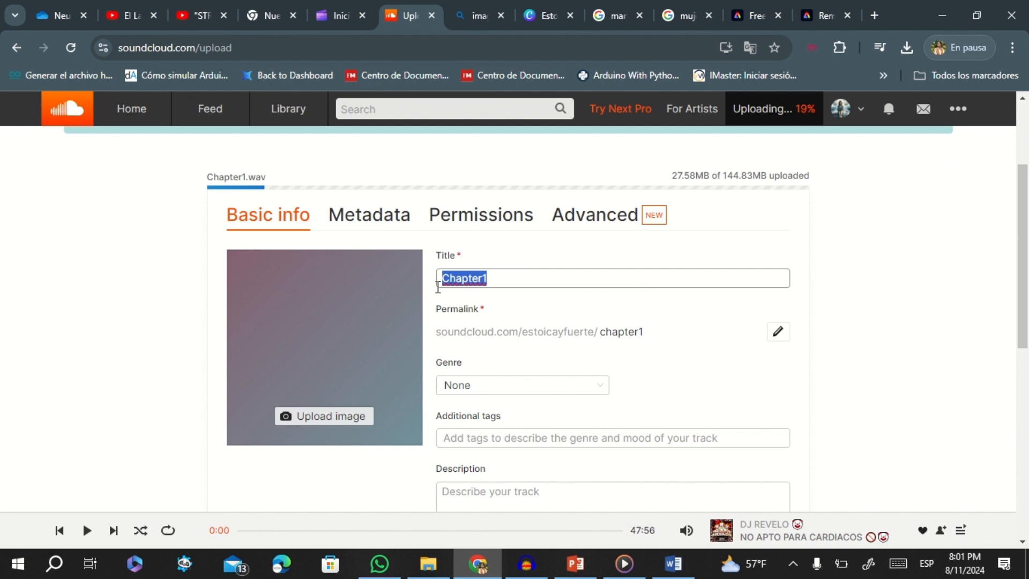
{"action": "key", "text": "ctrl+v"}
{"action": "left_click", "coordinate": [885, 345]}
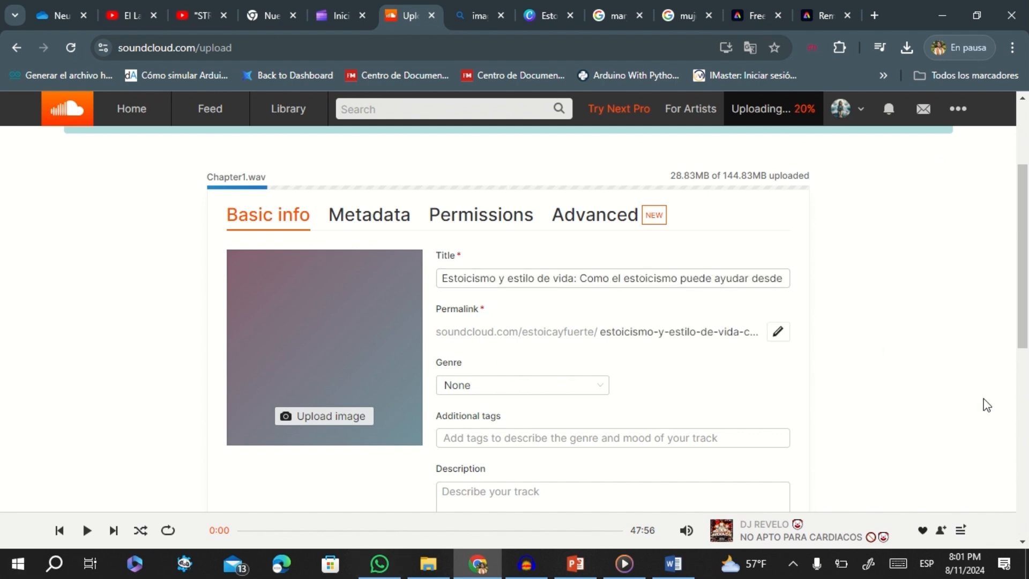
Step: Replace the ending of the track's permalink with chapter1
{"action": "left_click", "coordinate": [780, 342]}
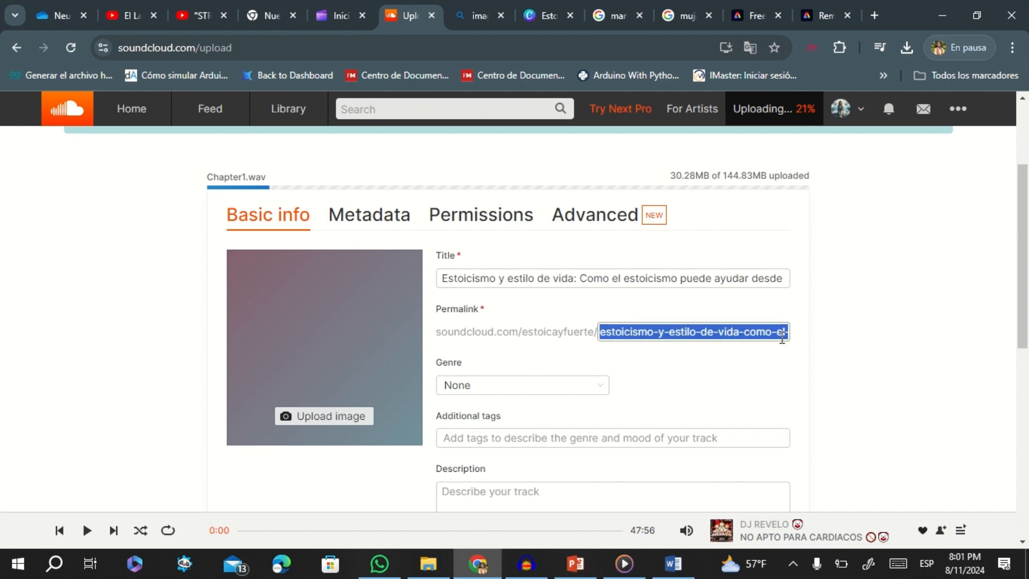
{"action": "type", "text": "ch"}
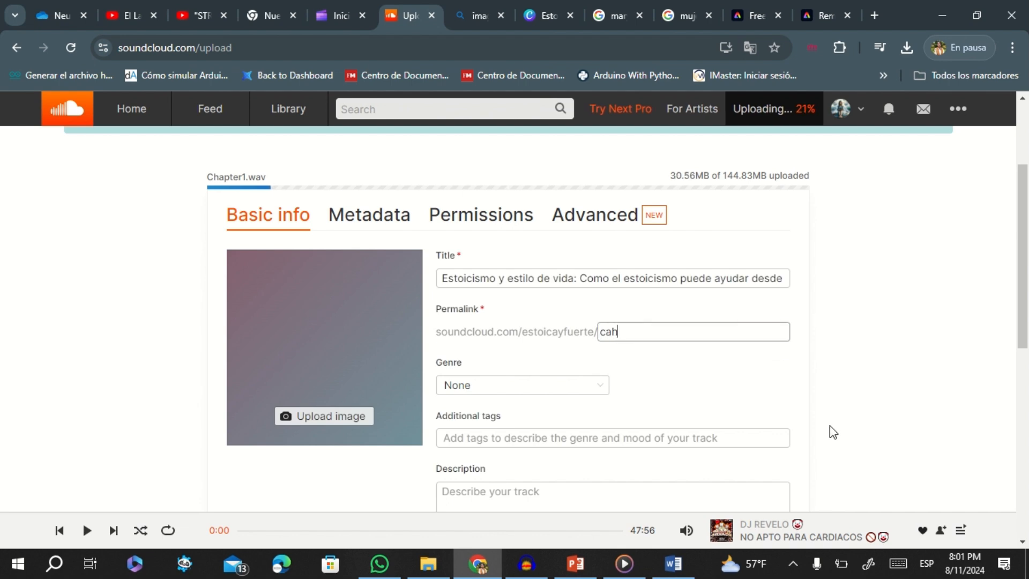
{"action": "type", "text": "a"}
{"action": "key", "text": "BackSpace"}
{"action": "type", "text": "haptrer1"}
{"action": "key", "text": "Return"}
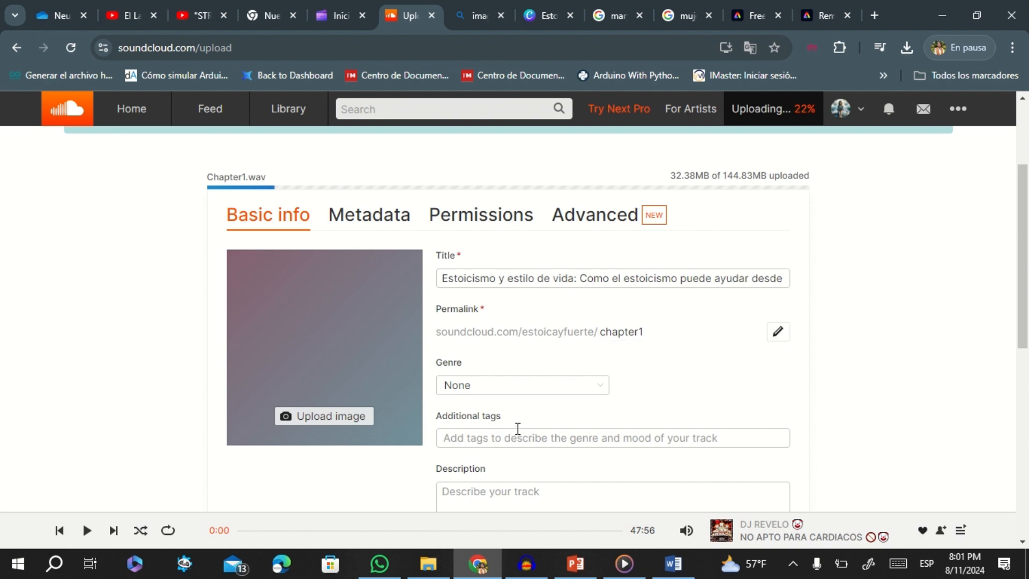
Step: Set the track's genre to Entertainment from the audio genres
{"action": "left_click", "coordinate": [562, 386]}
{"action": "scroll", "coordinate": [557, 396], "scroll_direction": "down", "scroll_amount": 7}
{"action": "scroll", "coordinate": [554, 404], "scroll_direction": "down", "scroll_amount": 5}
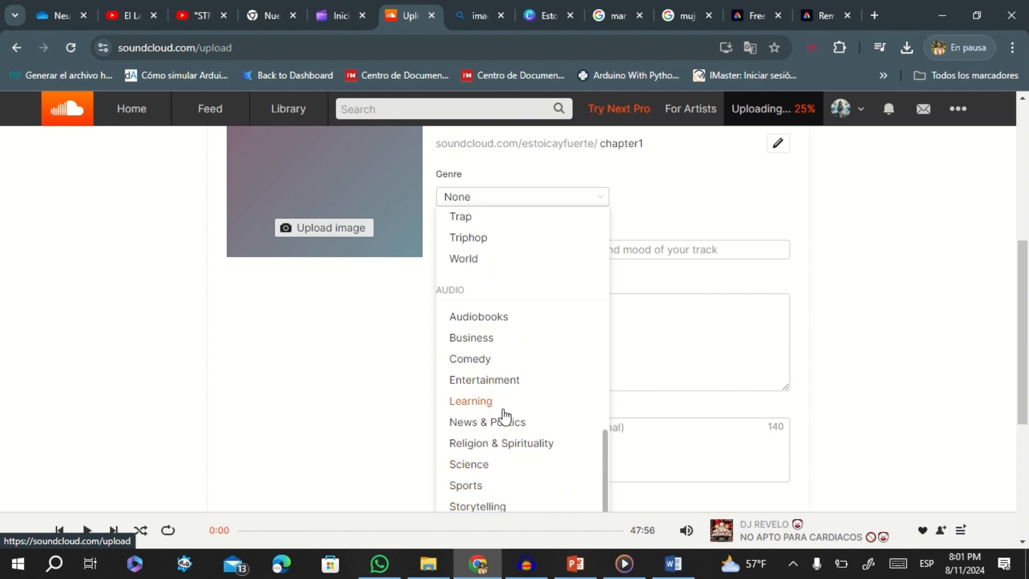
{"action": "left_click", "coordinate": [509, 380]}
Step: Add the tags Podcast, Estoicismo, Mujeres and Vida to the track
{"action": "scroll", "coordinate": [919, 397], "scroll_direction": "up", "scroll_amount": 1}
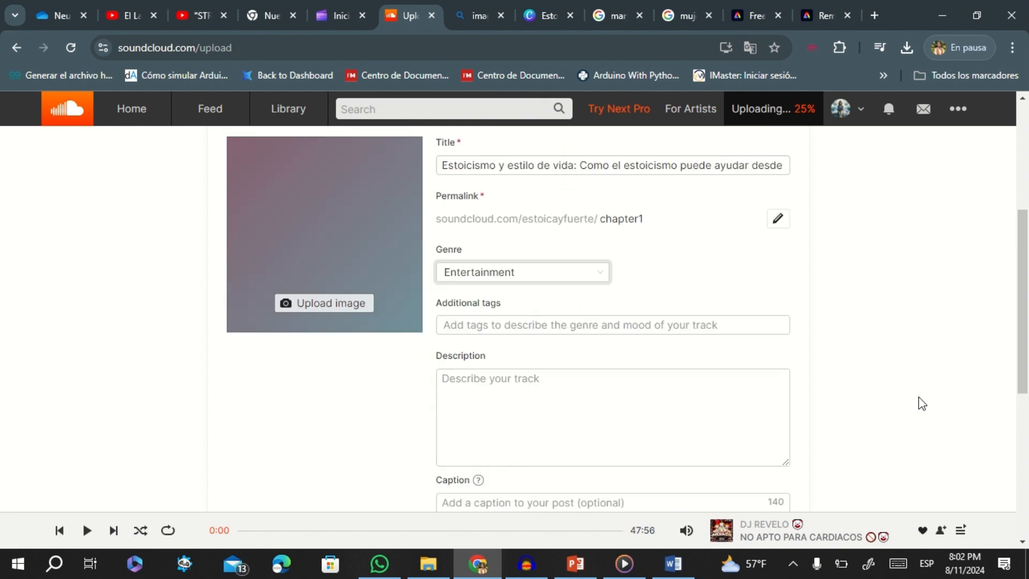
{"action": "left_click", "coordinate": [551, 325]}
{"action": "type", "text": "P"}
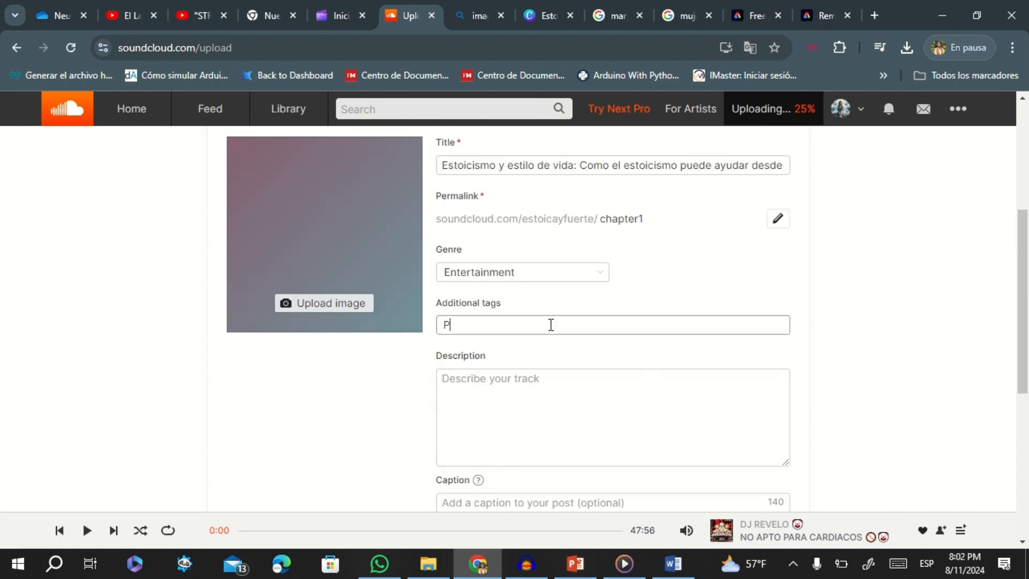
{"action": "type", "text": "odcast"}
{"action": "key", "text": "Return"}
{"action": "type", "text": "Esto"}
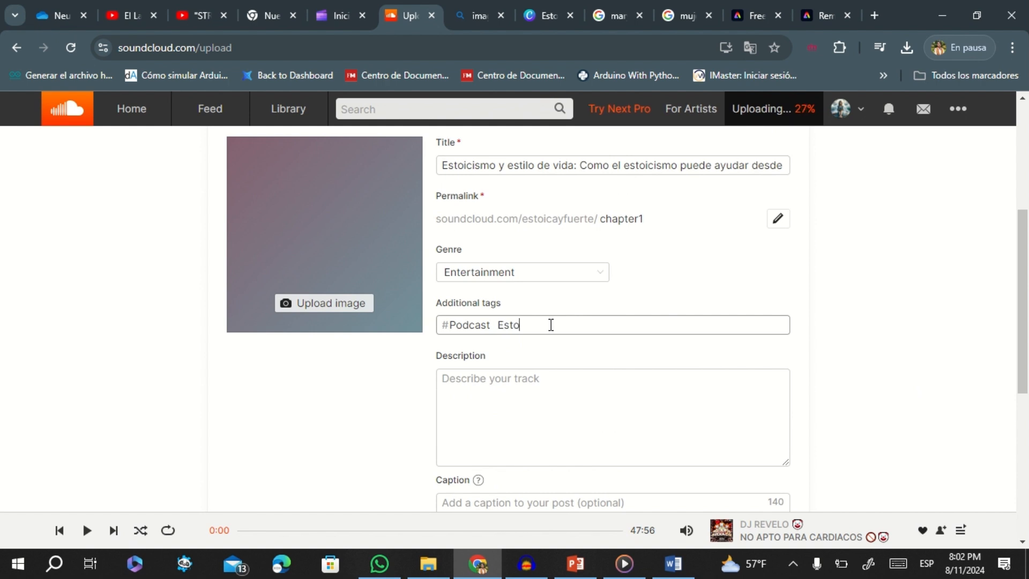
{"action": "type", "text": "icismo"}
{"action": "key", "text": "Return"}
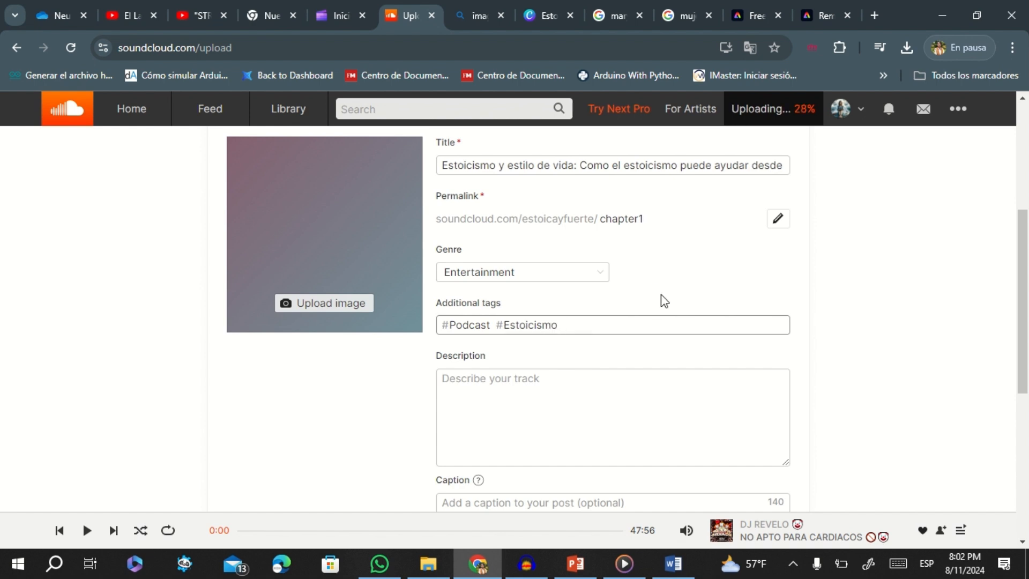
{"action": "type", "text": "Mujer"}
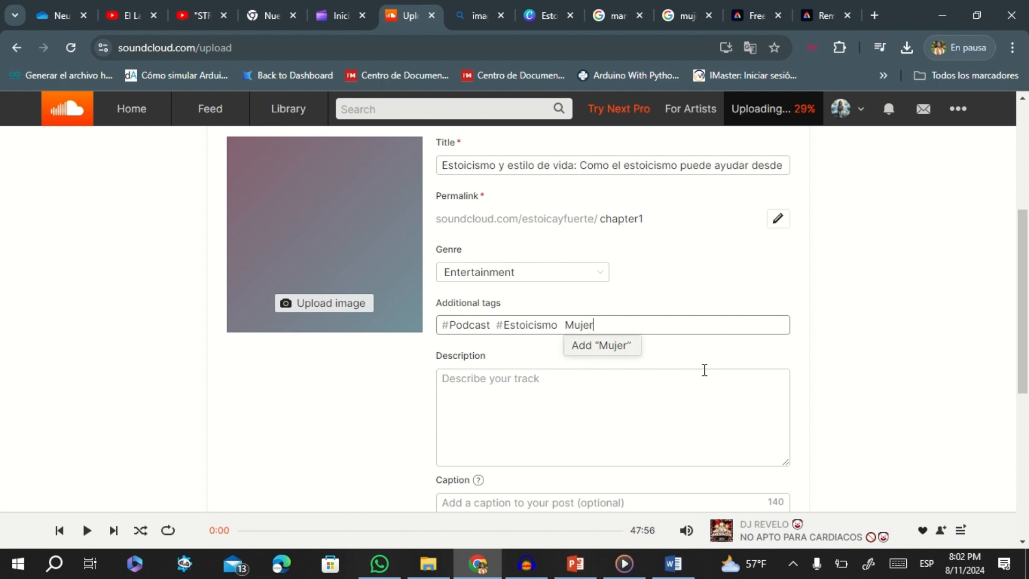
{"action": "type", "text": "es"}
{"action": "key", "text": "space"}
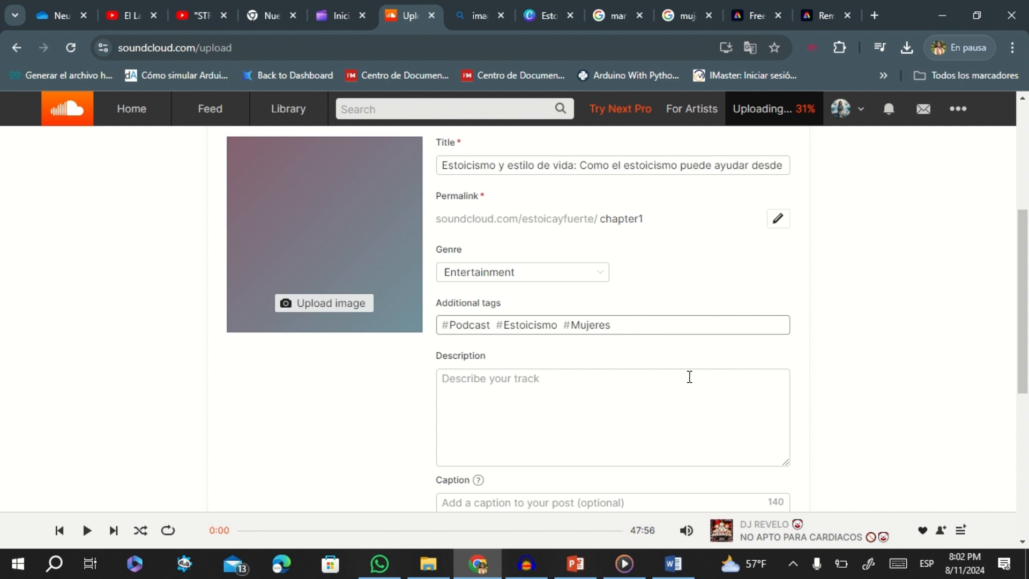
{"action": "type", "text": "a"}
{"action": "key", "text": "Return"}
Step: Switch to the podcast script in Word and copy the Intro text from "Saludos, mis queridas estoicas" through "Bienvenida."
{"action": "scroll", "coordinate": [859, 464], "scroll_direction": "down", "scroll_amount": 3}
{"action": "scroll", "coordinate": [860, 464], "scroll_direction": "up", "scroll_amount": 1}
{"action": "scroll", "coordinate": [860, 464], "scroll_direction": "down", "scroll_amount": 3}
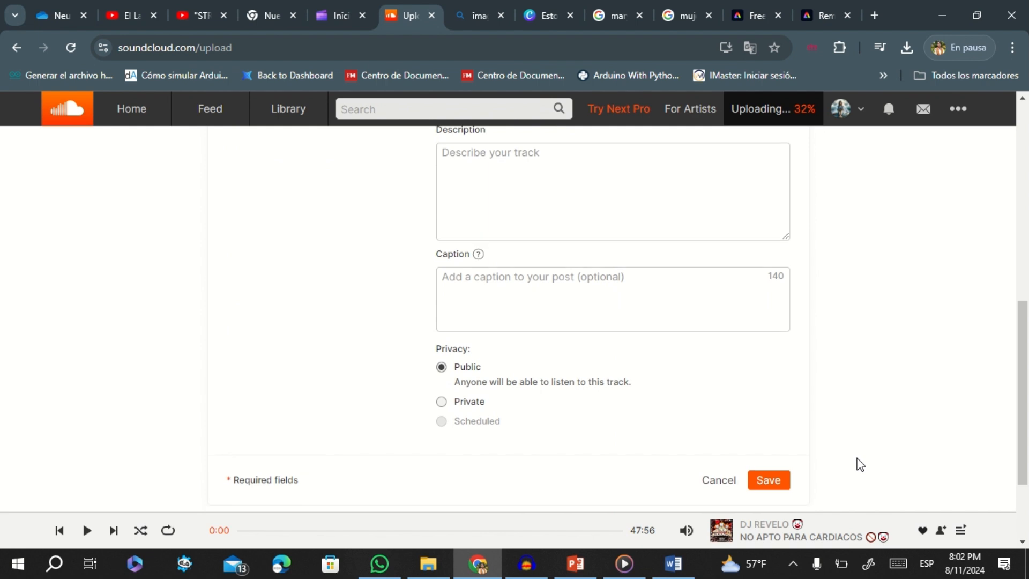
{"action": "scroll", "coordinate": [860, 464], "scroll_direction": "up", "scroll_amount": 1}
{"action": "scroll", "coordinate": [860, 464], "scroll_direction": "down", "scroll_amount": 1}
{"action": "scroll", "coordinate": [804, 482], "scroll_direction": "up", "scroll_amount": 2}
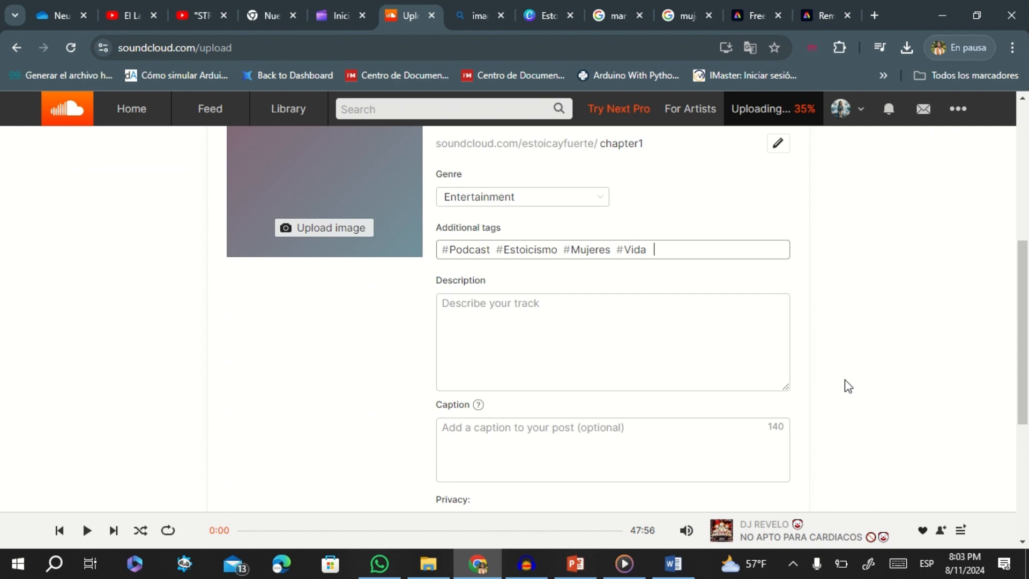
{"action": "left_click", "coordinate": [681, 568]}
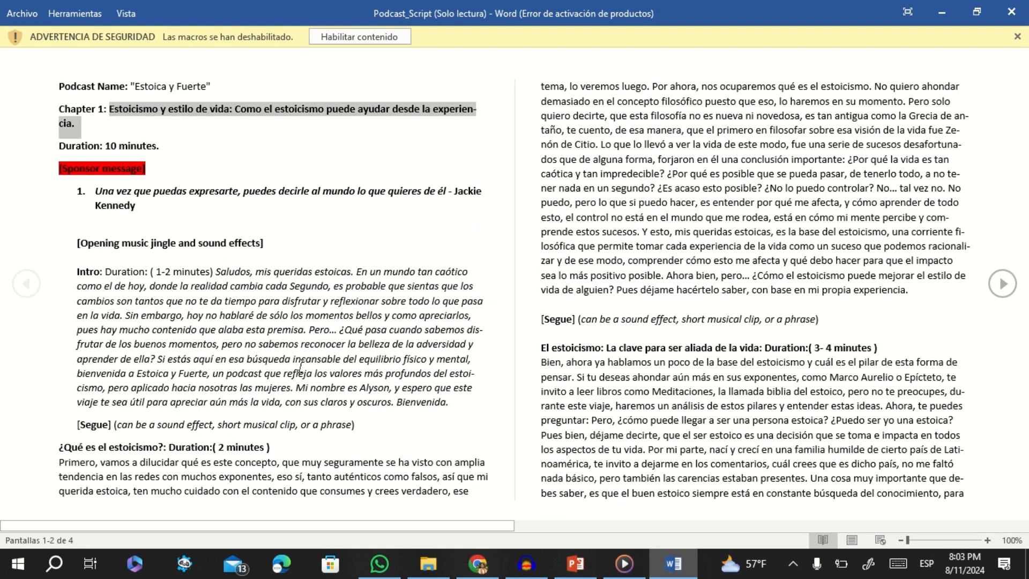
{"action": "left_click_drag", "start_coordinate": [459, 403], "coordinate": [233, 276]}
{"action": "right_click", "coordinate": [233, 276]}
{"action": "left_click", "coordinate": [251, 288]}
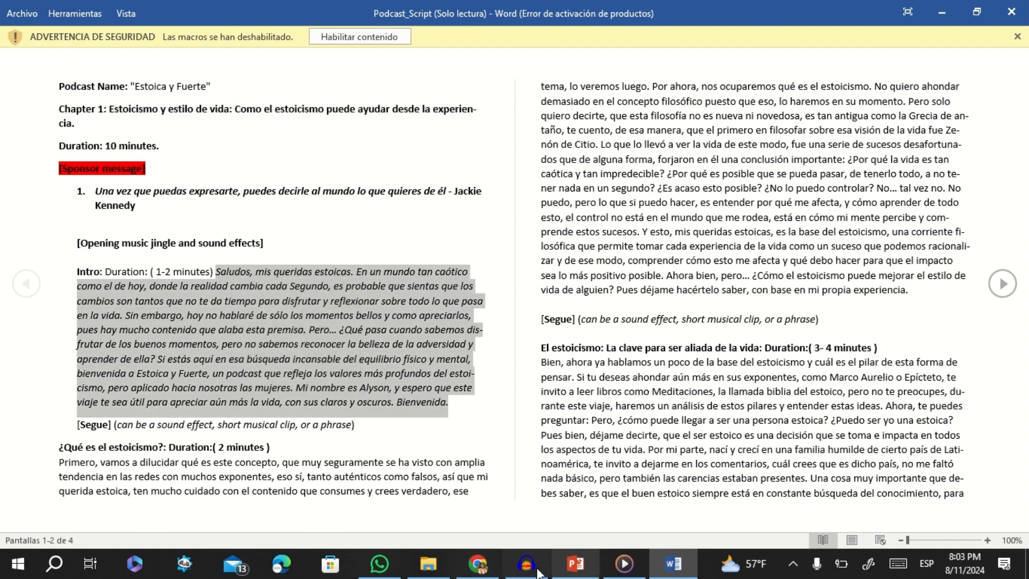
Step: Return to SoundCloud, paste the copied intro as the track description and check the form's remaining fields
{"action": "mouse_move", "coordinate": [625, 572]}
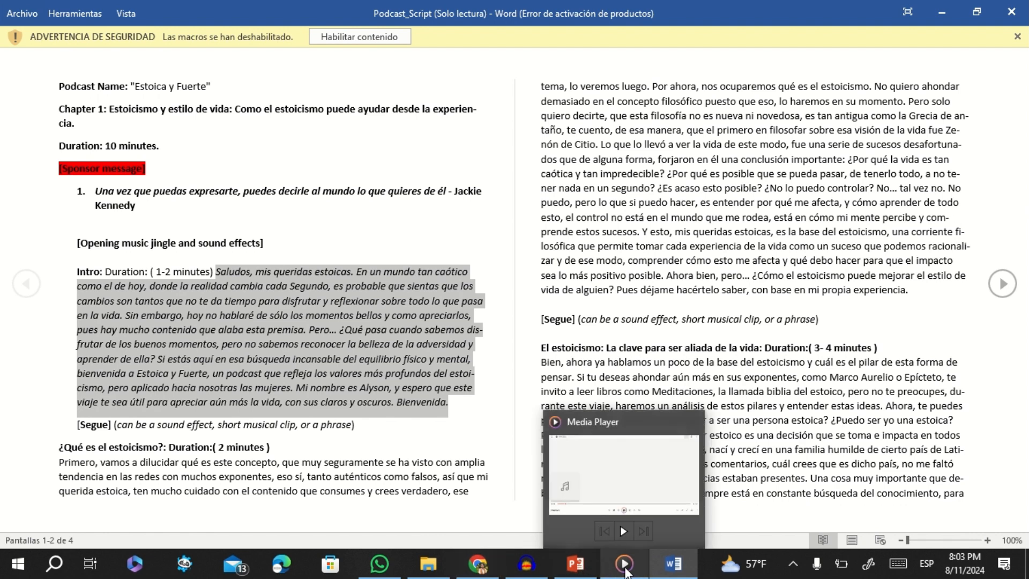
{"action": "left_click", "coordinate": [478, 567]}
{"action": "right_click", "coordinate": [525, 348]}
{"action": "left_click", "coordinate": [558, 198]}
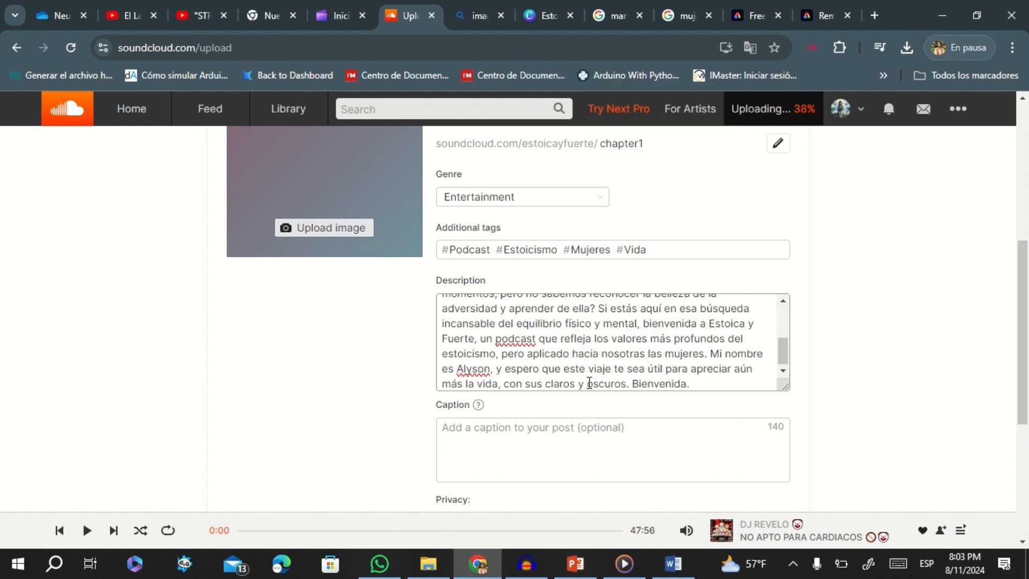
{"action": "scroll", "coordinate": [589, 383], "scroll_direction": "up", "scroll_amount": 5}
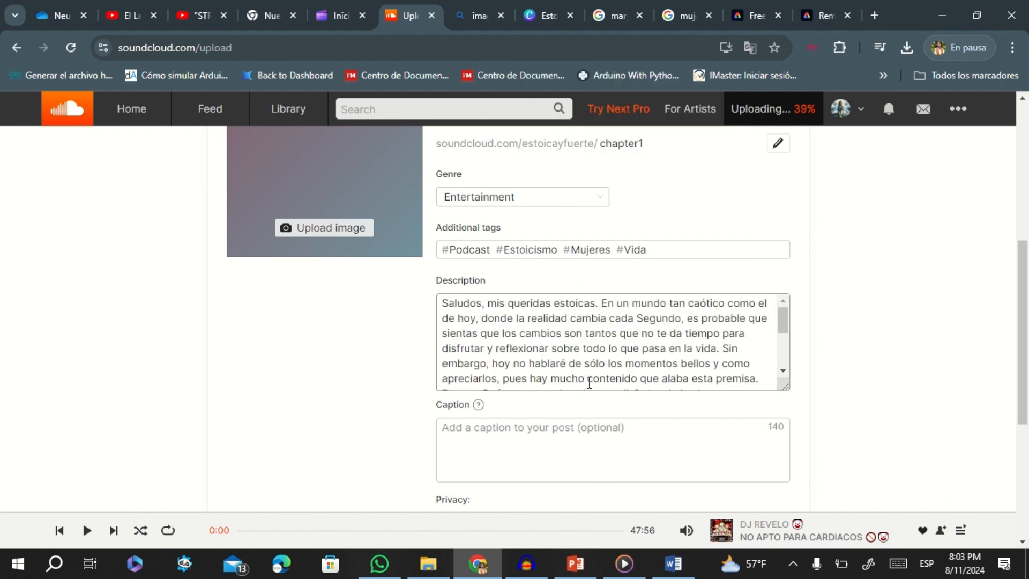
{"action": "scroll", "coordinate": [911, 442], "scroll_direction": "down", "scroll_amount": 4}
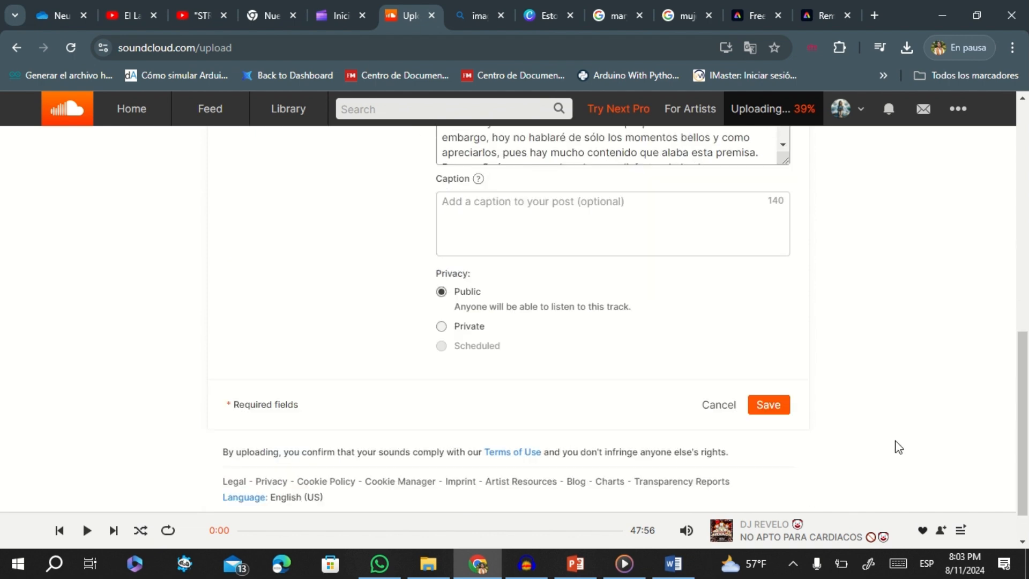
{"action": "scroll", "coordinate": [893, 418], "scroll_direction": "up", "scroll_amount": 10}
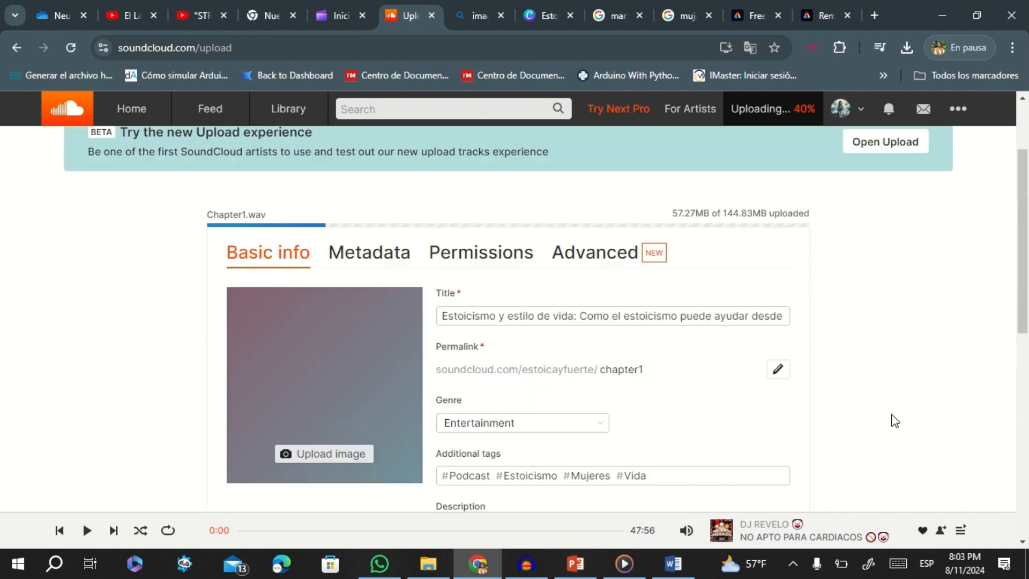
{"action": "scroll", "coordinate": [881, 402], "scroll_direction": "down", "scroll_amount": 1}
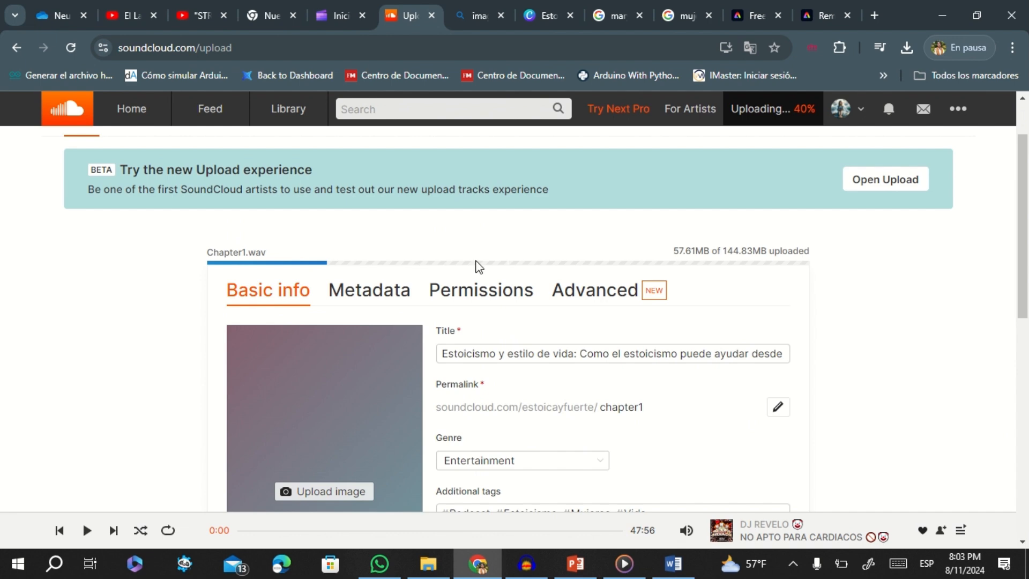
Step: Upload the image _e03e9dba-fbba-4490-9d26-7c7b976d8140 from Downloads as the track's artwork
{"action": "scroll", "coordinate": [610, 352], "scroll_direction": "down", "scroll_amount": 1}
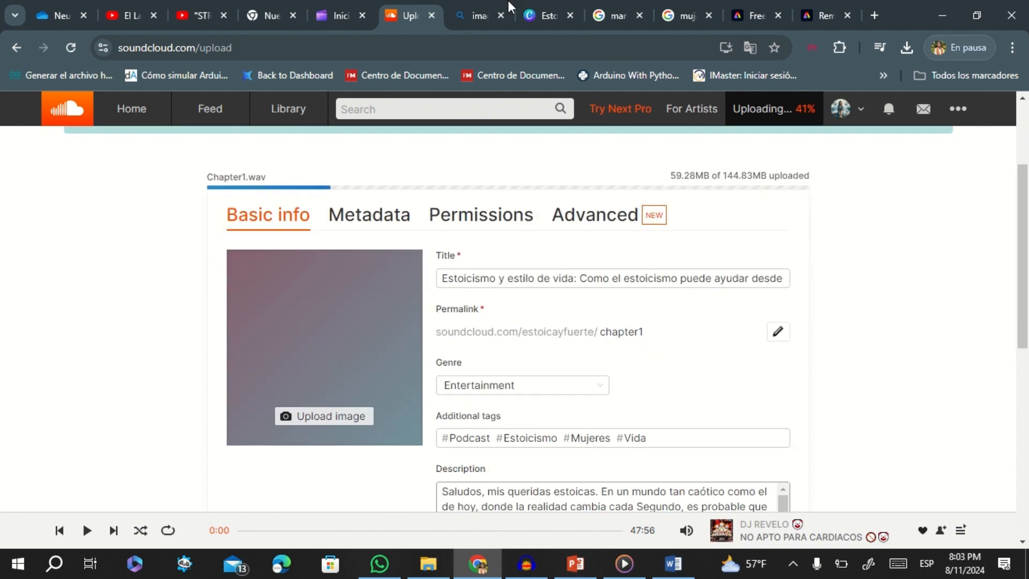
{"action": "mouse_move", "coordinate": [508, 2]}
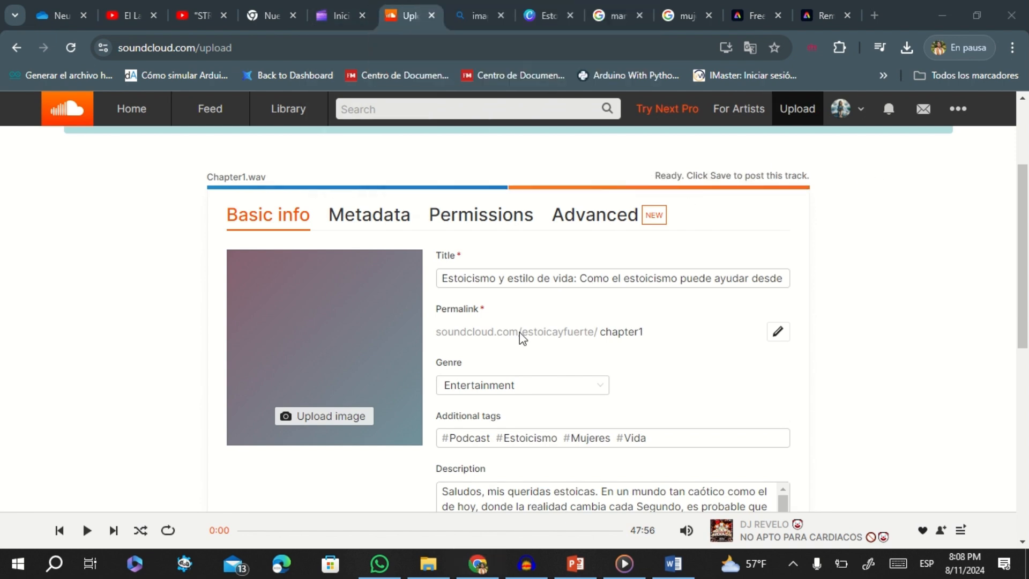
{"action": "left_click", "coordinate": [339, 418]}
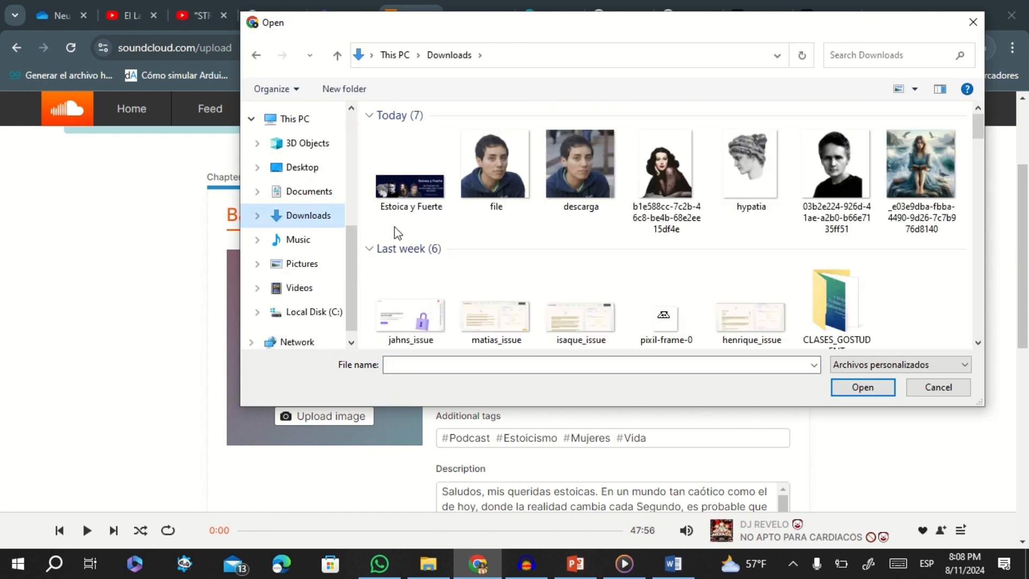
{"action": "left_click", "coordinate": [922, 191]}
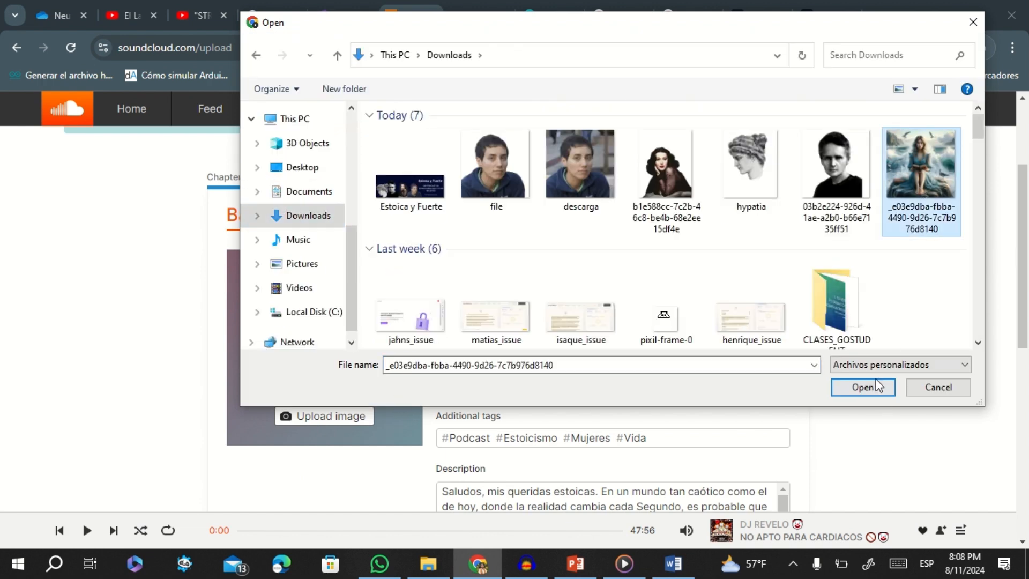
{"action": "left_click", "coordinate": [864, 387]}
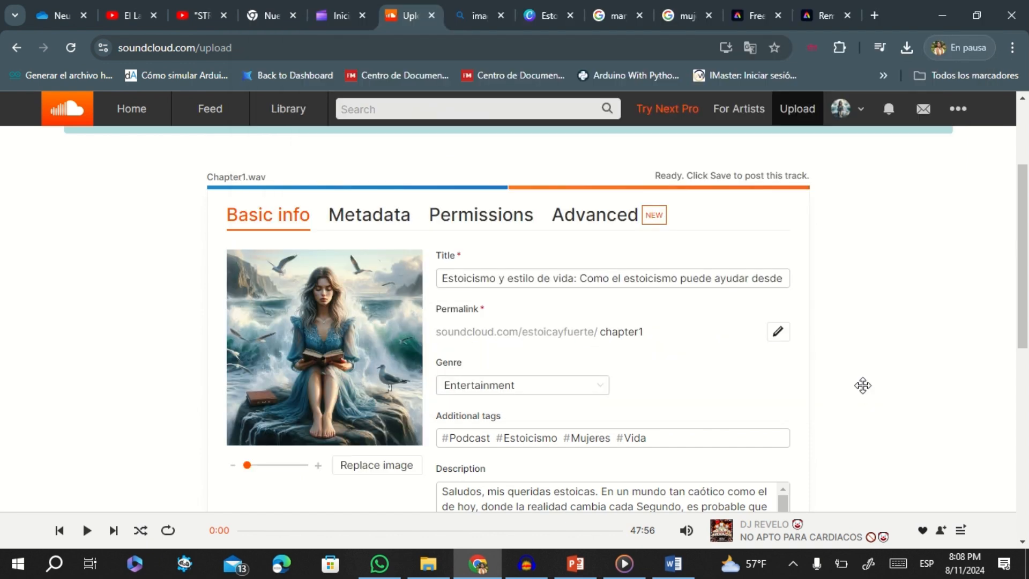
Step: Include the track in the RSS feed through its permissions
{"action": "scroll", "coordinate": [880, 419], "scroll_direction": "down", "scroll_amount": 7}
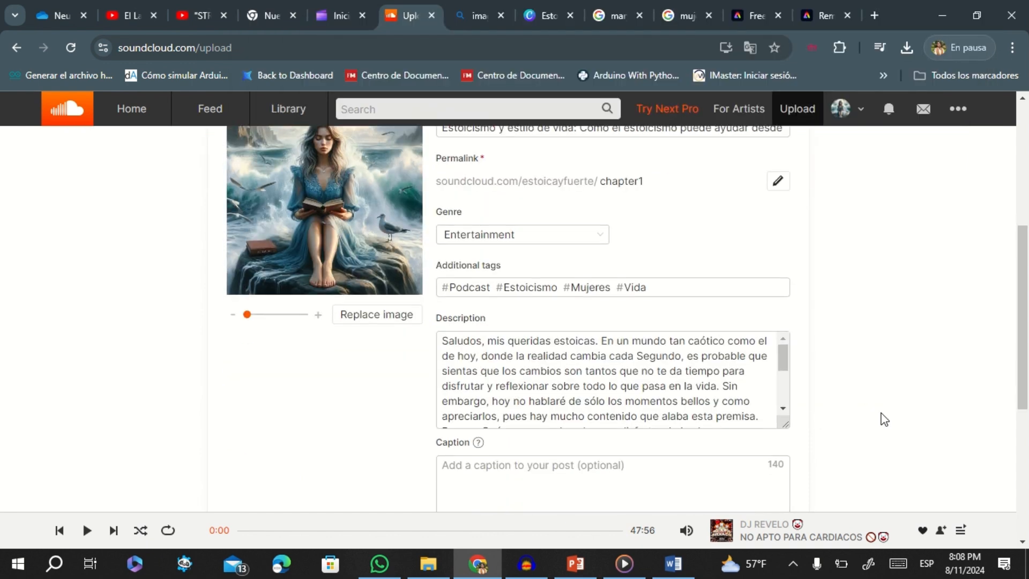
{"action": "scroll", "coordinate": [884, 419], "scroll_direction": "down", "scroll_amount": 1}
{"action": "scroll", "coordinate": [884, 419], "scroll_direction": "up", "scroll_amount": 8}
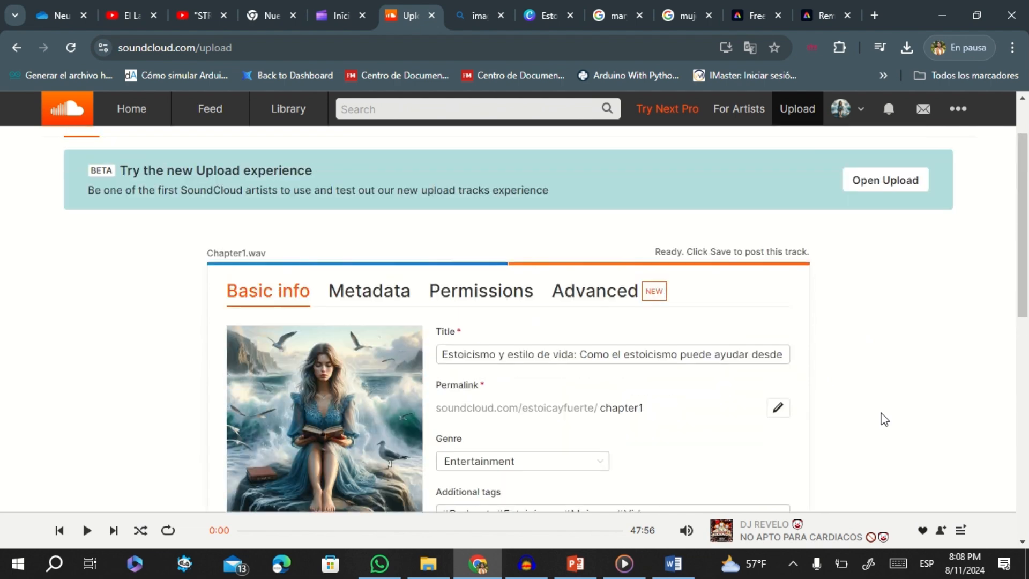
{"action": "scroll", "coordinate": [884, 419], "scroll_direction": "down", "scroll_amount": 1}
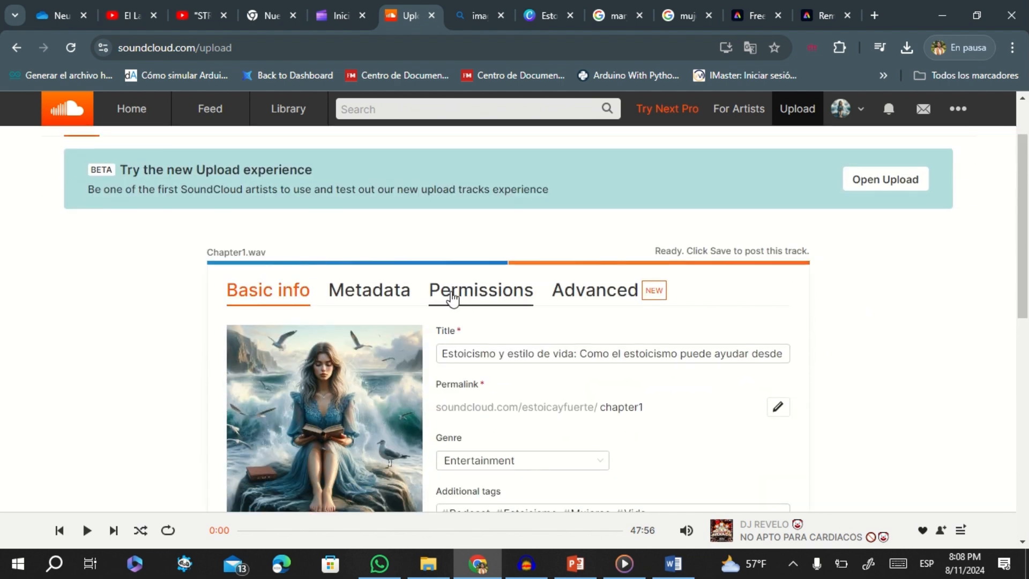
{"action": "left_click", "coordinate": [451, 293]}
{"action": "scroll", "coordinate": [519, 376], "scroll_direction": "down", "scroll_amount": 1}
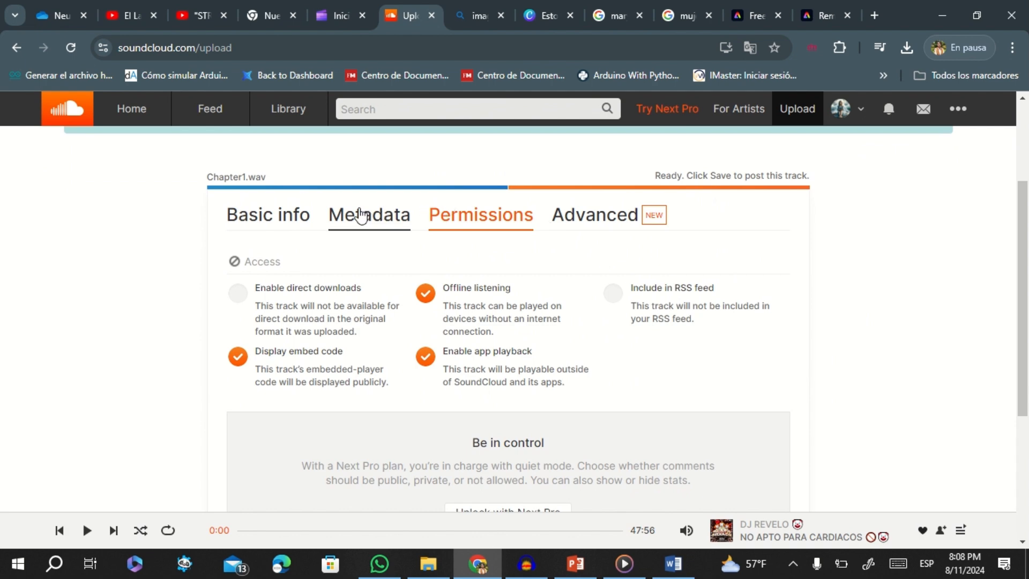
{"action": "left_click", "coordinate": [360, 215]}
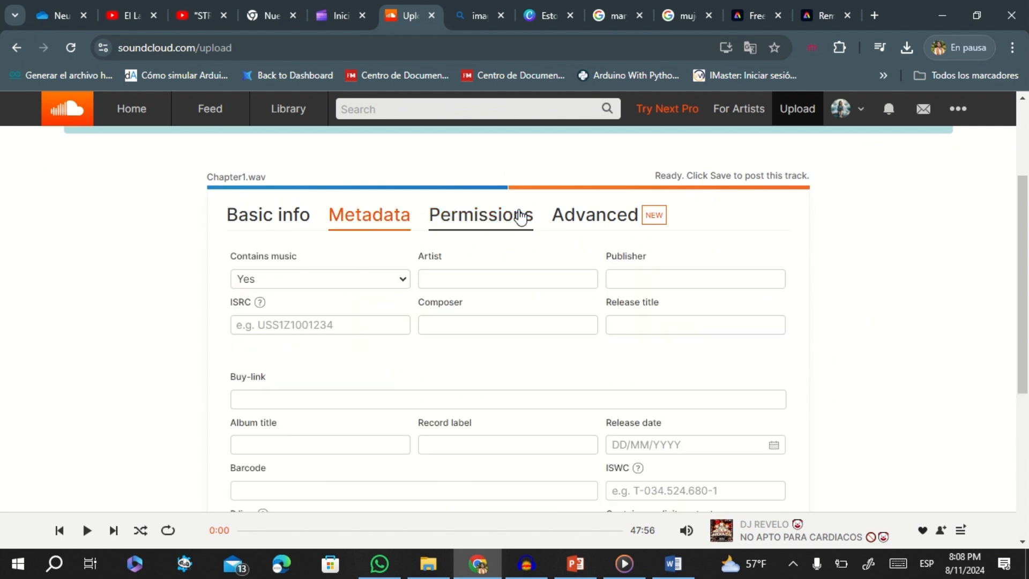
{"action": "left_click", "coordinate": [523, 216]}
{"action": "left_click", "coordinate": [615, 298]}
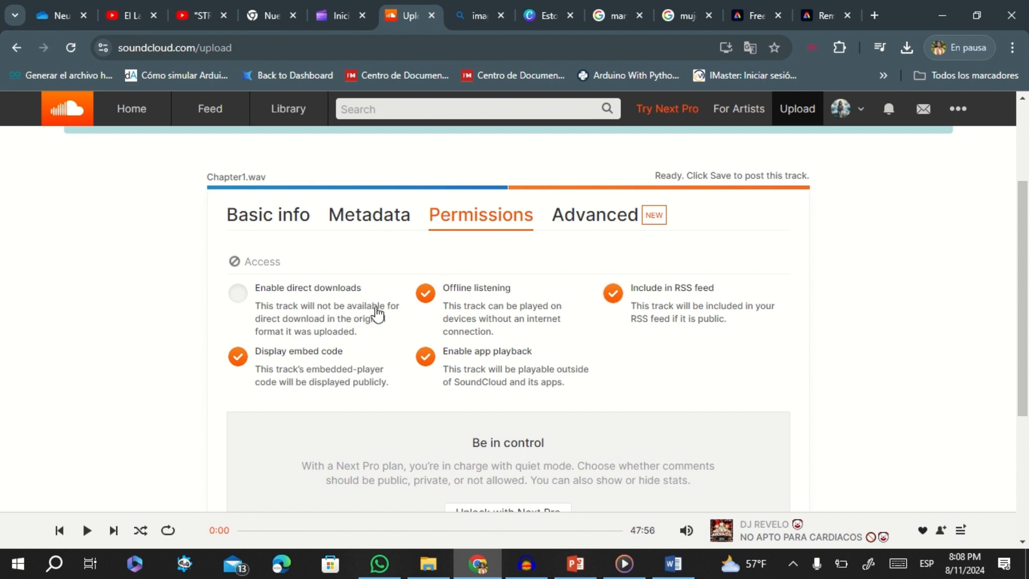
Step: Examine the track's advanced preview excerpt settings and its metadata fields
{"action": "left_click", "coordinate": [613, 227]}
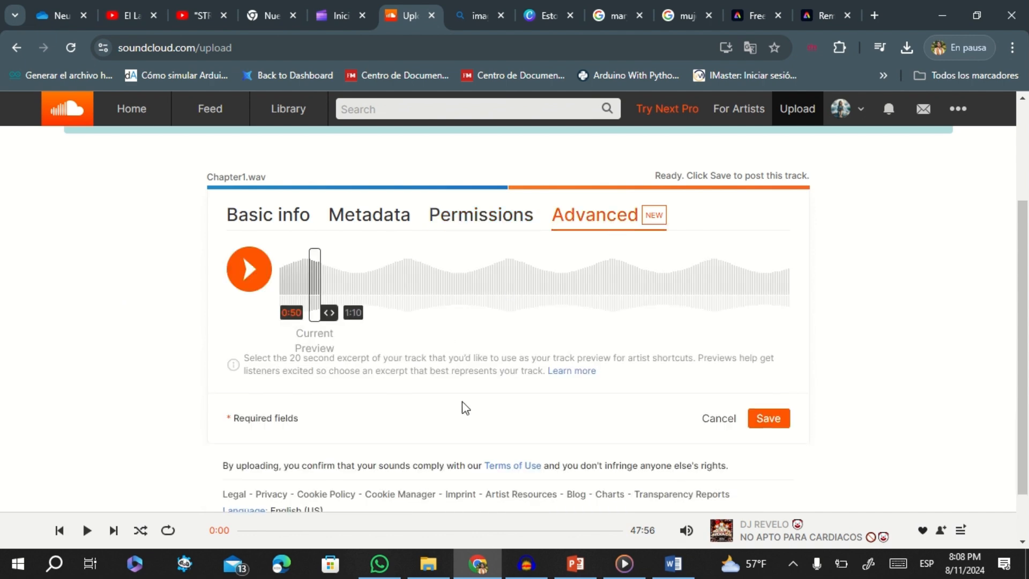
{"action": "scroll", "coordinate": [466, 407], "scroll_direction": "down", "scroll_amount": 1}
{"action": "scroll", "coordinate": [465, 397], "scroll_direction": "up", "scroll_amount": 1}
{"action": "scroll", "coordinate": [381, 232], "scroll_direction": "up", "scroll_amount": 2}
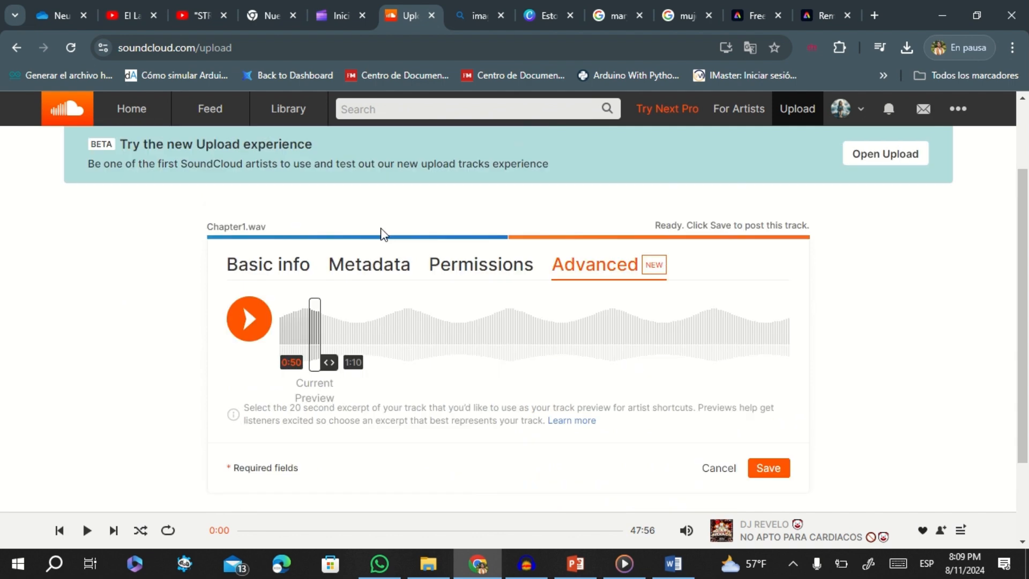
{"action": "left_click", "coordinate": [382, 302]}
{"action": "scroll", "coordinate": [187, 385], "scroll_direction": "down", "scroll_amount": 3}
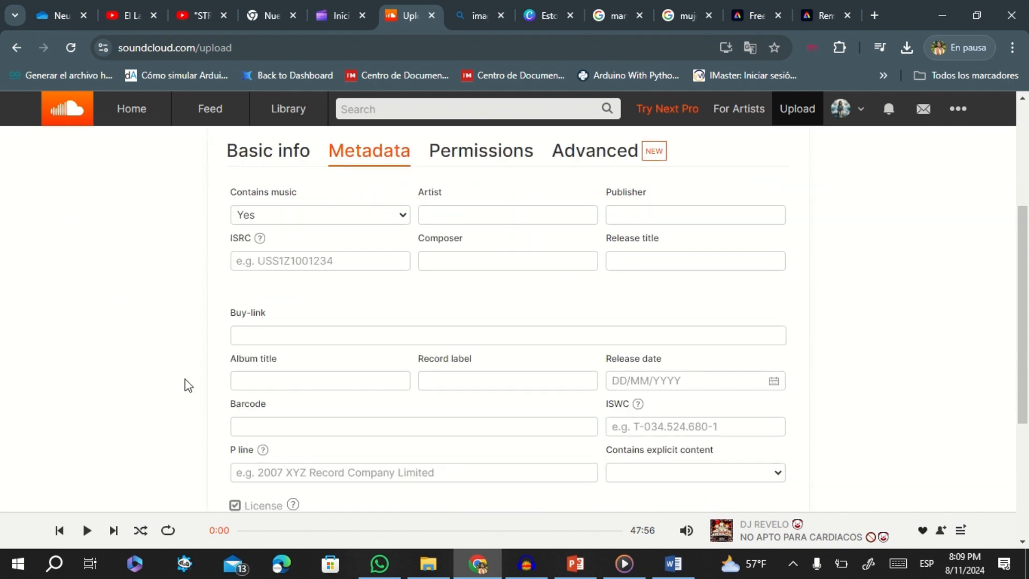
{"action": "scroll", "coordinate": [187, 384], "scroll_direction": "down", "scroll_amount": 4}
{"action": "scroll", "coordinate": [187, 385], "scroll_direction": "up", "scroll_amount": 7}
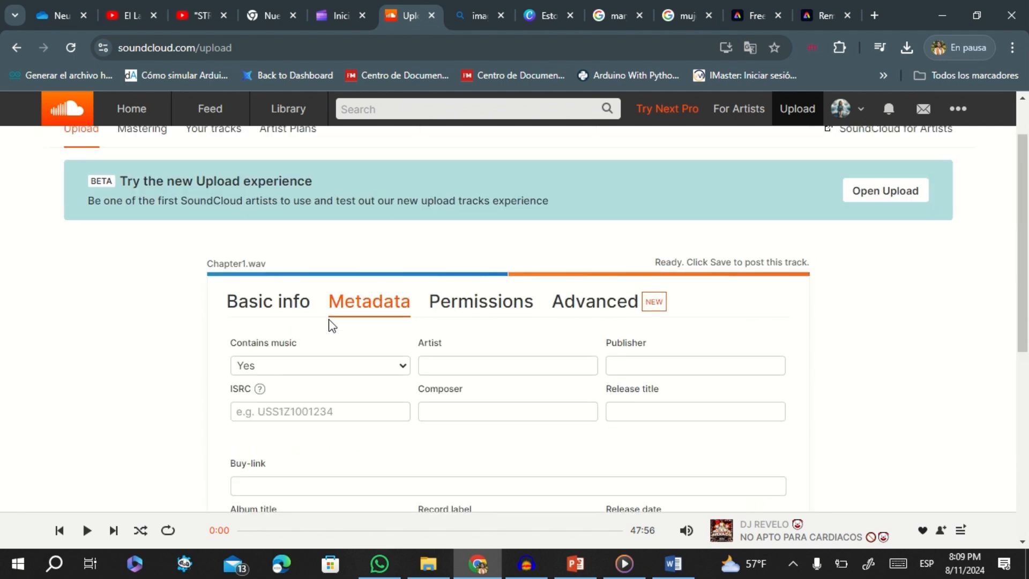
Step: Return to the track's basic info and save the upload to publish it
{"action": "left_click", "coordinate": [293, 306]}
{"action": "scroll", "coordinate": [145, 356], "scroll_direction": "down", "scroll_amount": 7}
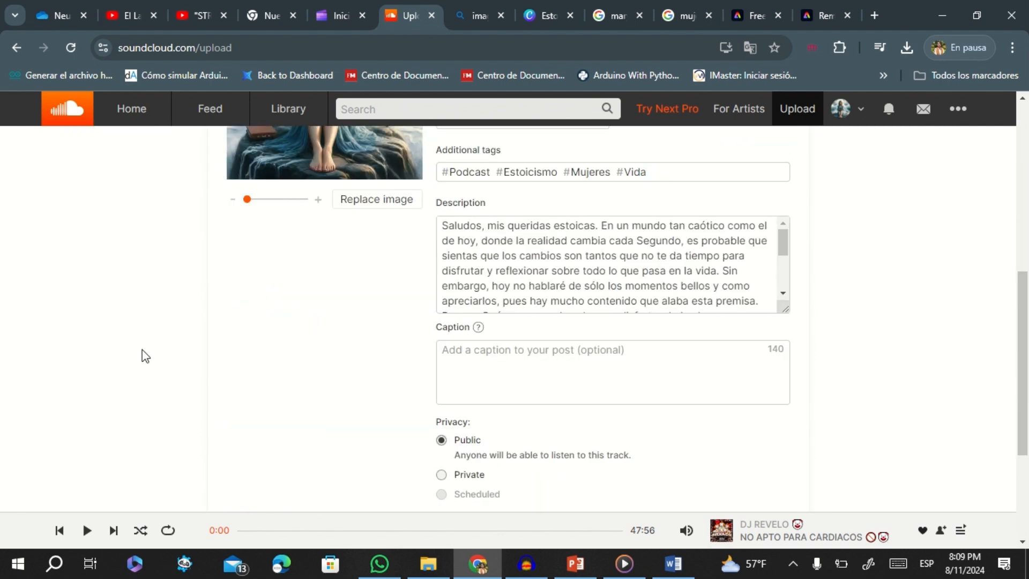
{"action": "scroll", "coordinate": [142, 356], "scroll_direction": "down", "scroll_amount": 3}
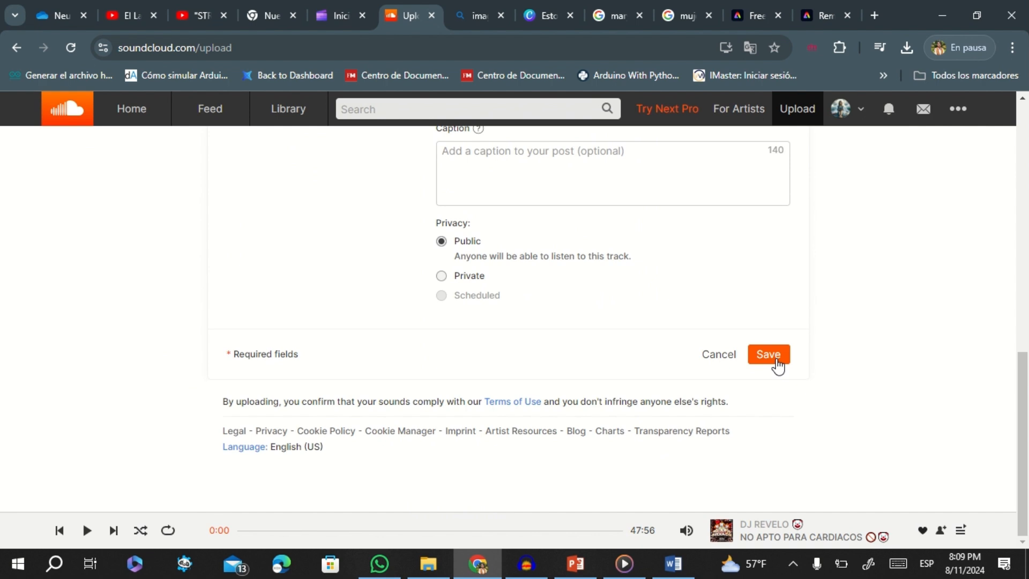
{"action": "left_click", "coordinate": [777, 366]}
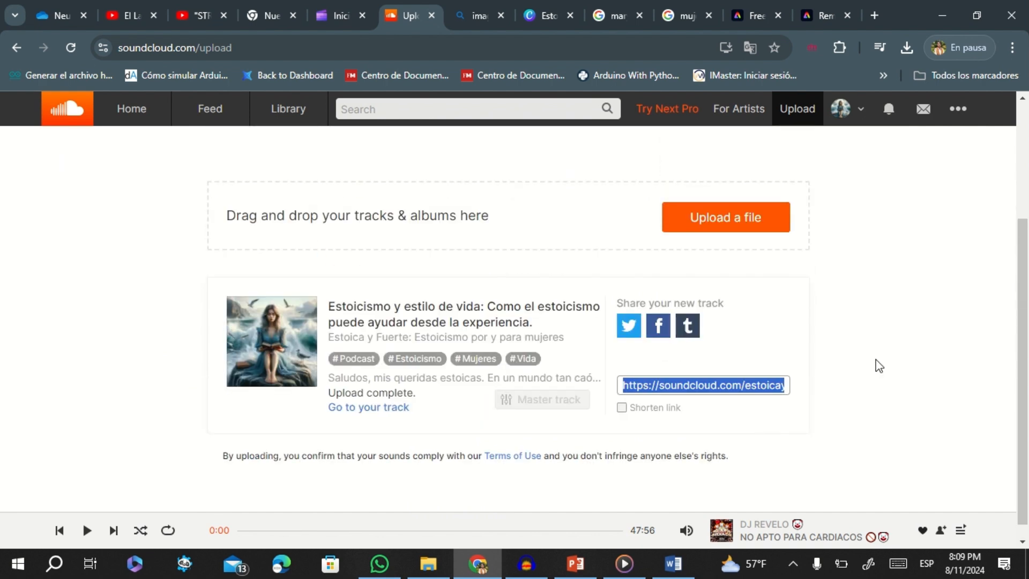
{"action": "left_click", "coordinate": [879, 366]}
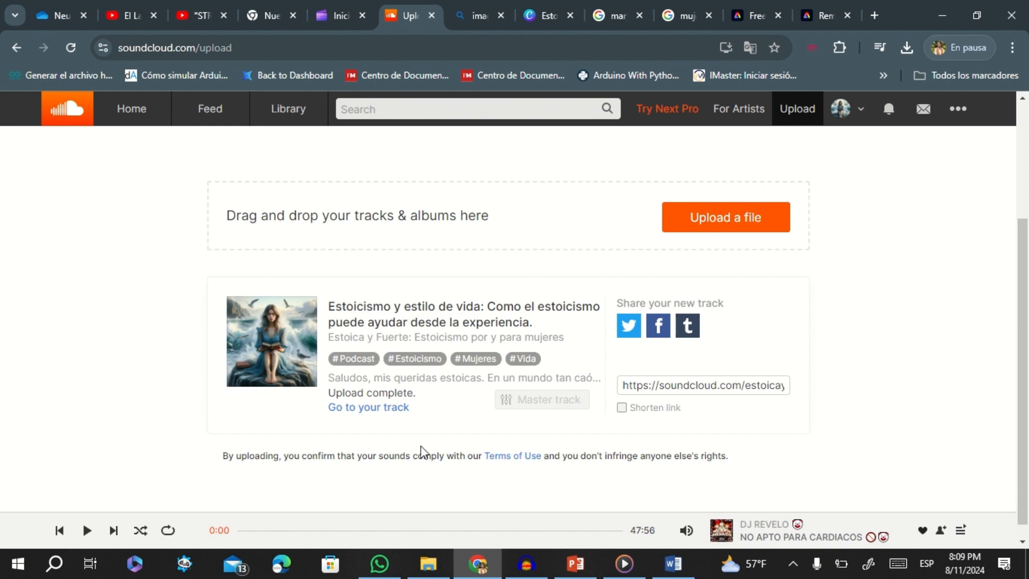
Step: Go to the newly published track and examine its page down to the description
{"action": "left_click", "coordinate": [388, 411]}
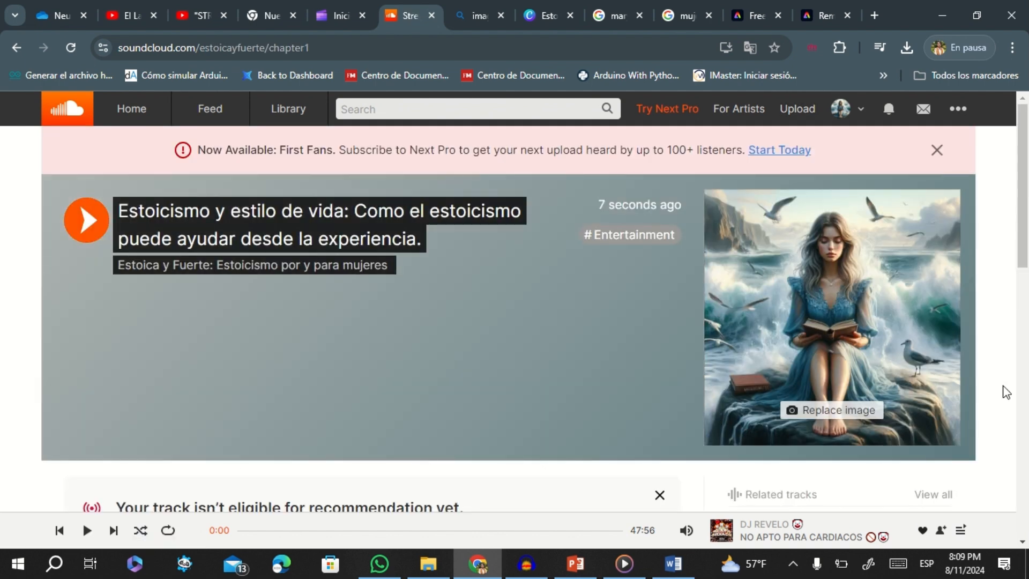
{"action": "scroll", "coordinate": [614, 436], "scroll_direction": "down", "scroll_amount": 5}
{"action": "scroll", "coordinate": [614, 436], "scroll_direction": "up", "scroll_amount": 5}
{"action": "scroll", "coordinate": [614, 436], "scroll_direction": "down", "scroll_amount": 4}
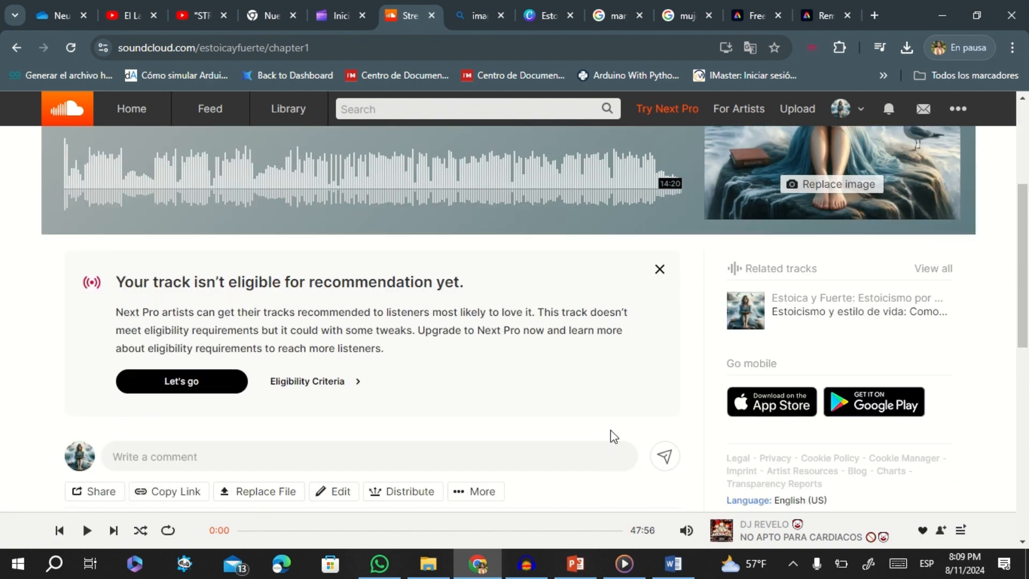
{"action": "scroll", "coordinate": [611, 431], "scroll_direction": "down", "scroll_amount": 8}
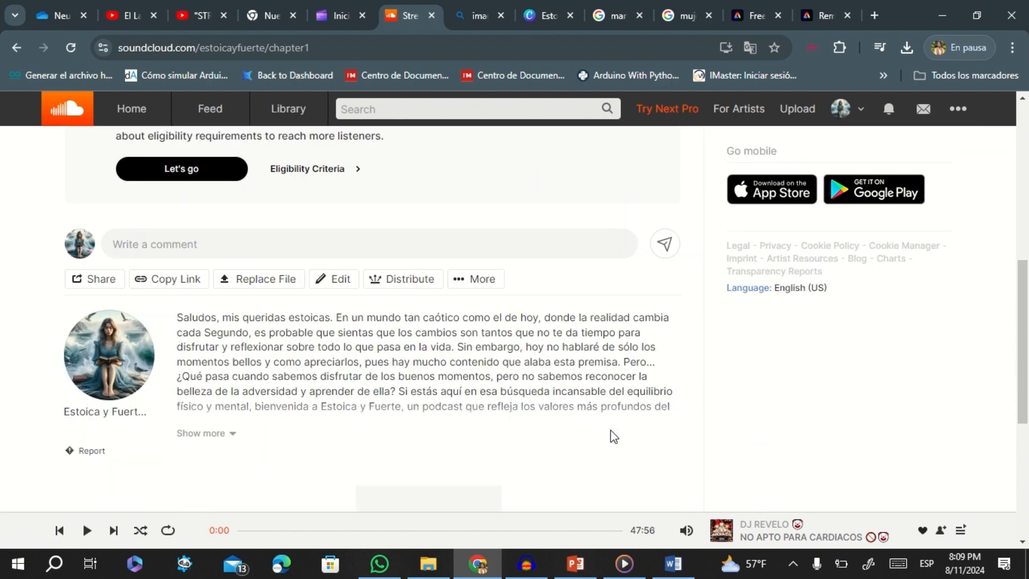
{"action": "scroll", "coordinate": [609, 430], "scroll_direction": "up", "scroll_amount": 10}
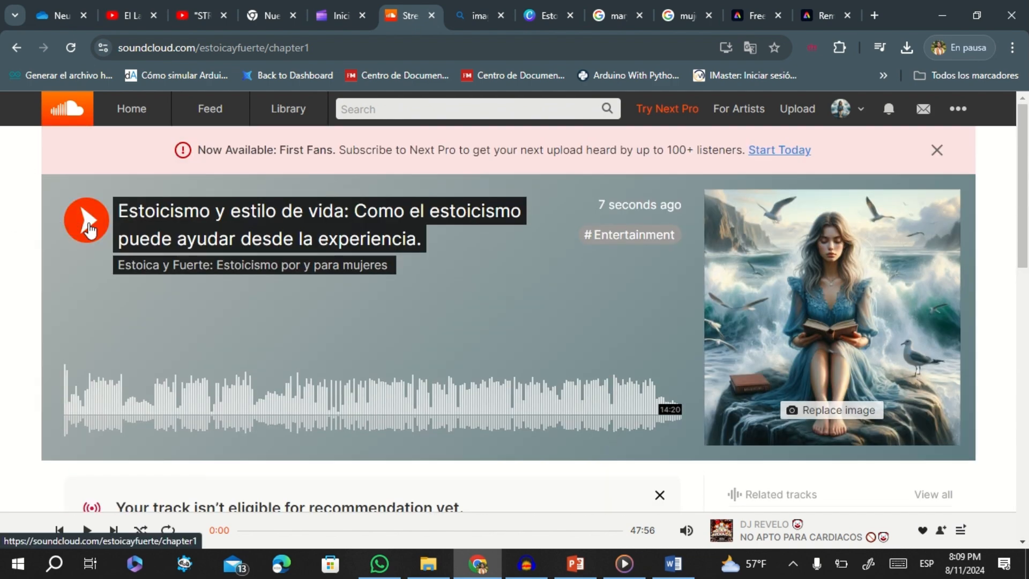
Step: Play the published track and look over its description and comments area
{"action": "left_click", "coordinate": [87, 228]}
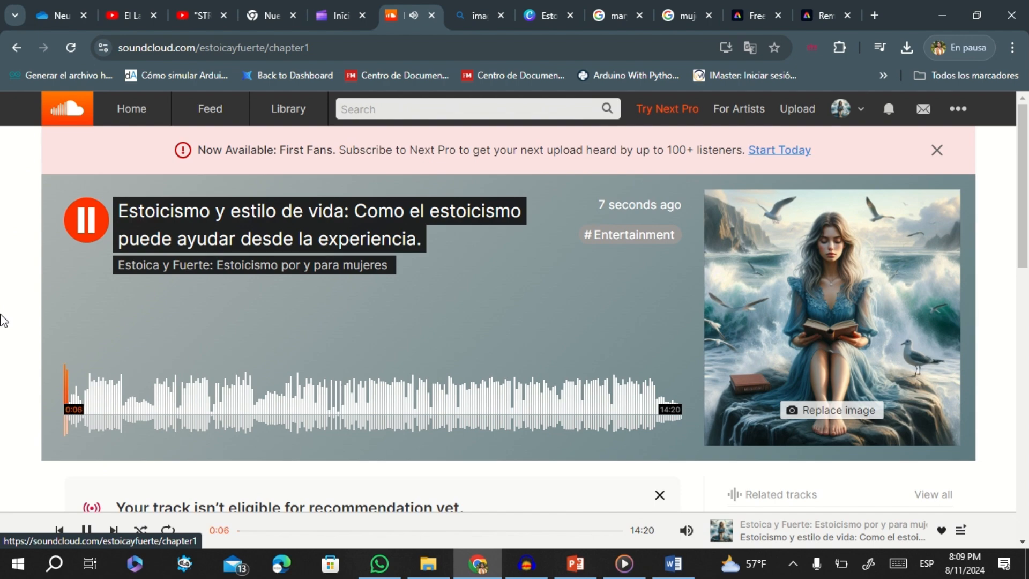
{"action": "scroll", "coordinate": [2, 320], "scroll_direction": "down", "scroll_amount": 8}
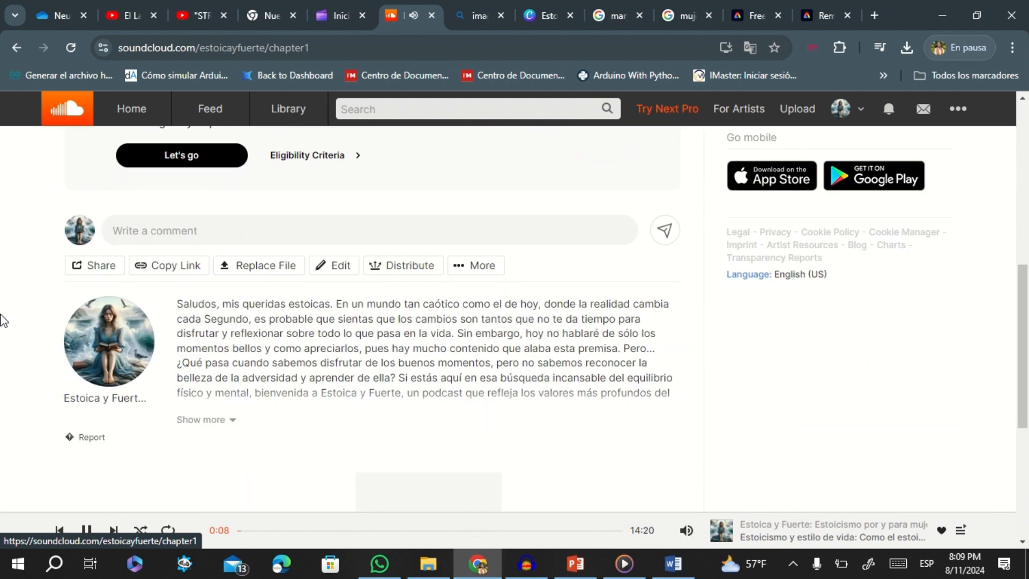
{"action": "scroll", "coordinate": [641, 367], "scroll_direction": "down", "scroll_amount": 4}
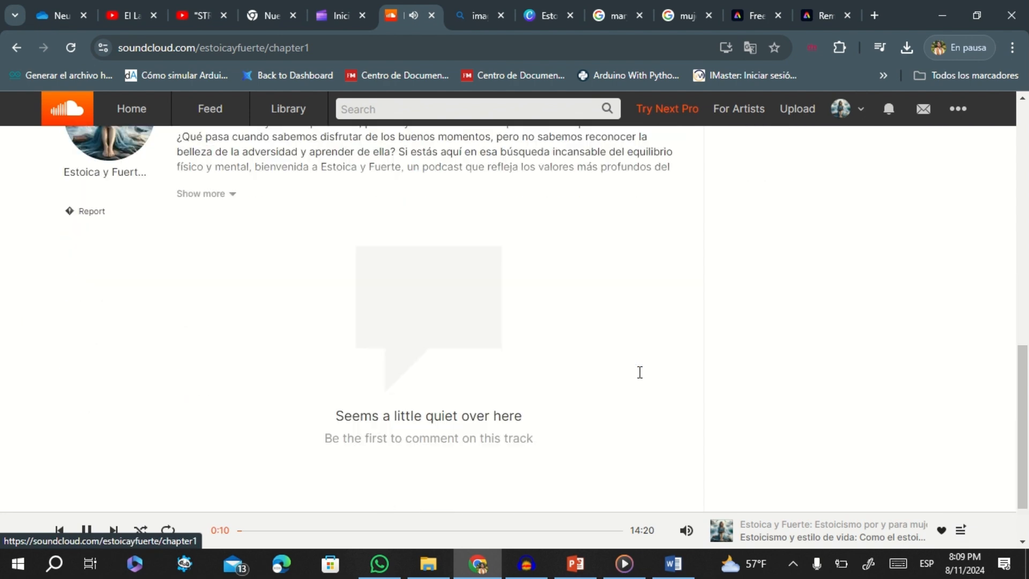
{"action": "scroll", "coordinate": [638, 371], "scroll_direction": "up", "scroll_amount": 5}
{"action": "scroll", "coordinate": [638, 372], "scroll_direction": "up", "scroll_amount": 7}
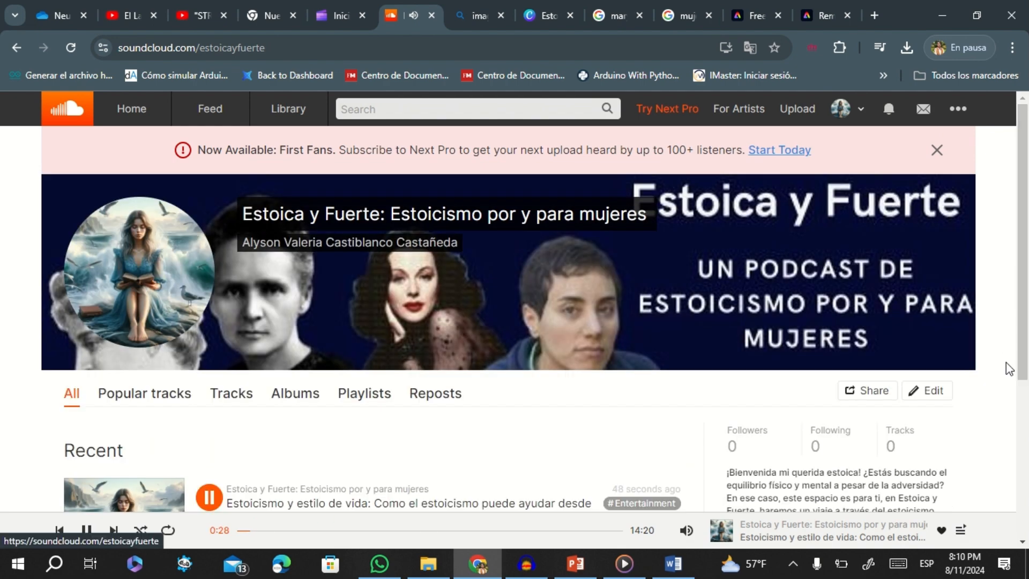
Step: Open the podcast's profile and examine its recent uploads, popular tracks and tracks listings
{"action": "scroll", "coordinate": [1005, 363], "scroll_direction": "down", "scroll_amount": 2}
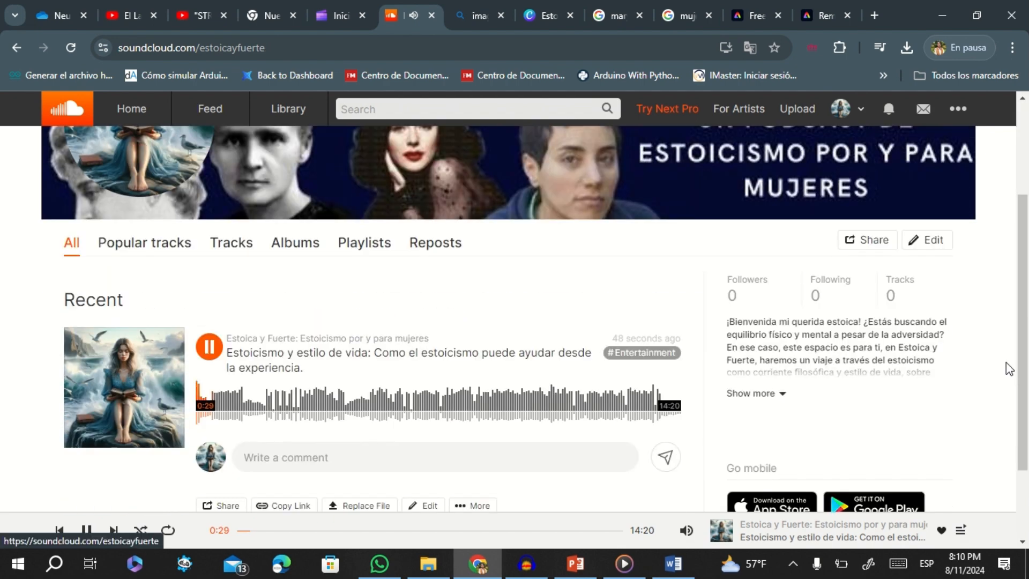
{"action": "scroll", "coordinate": [1009, 368], "scroll_direction": "down", "scroll_amount": 2}
{"action": "scroll", "coordinate": [1010, 369], "scroll_direction": "up", "scroll_amount": 3}
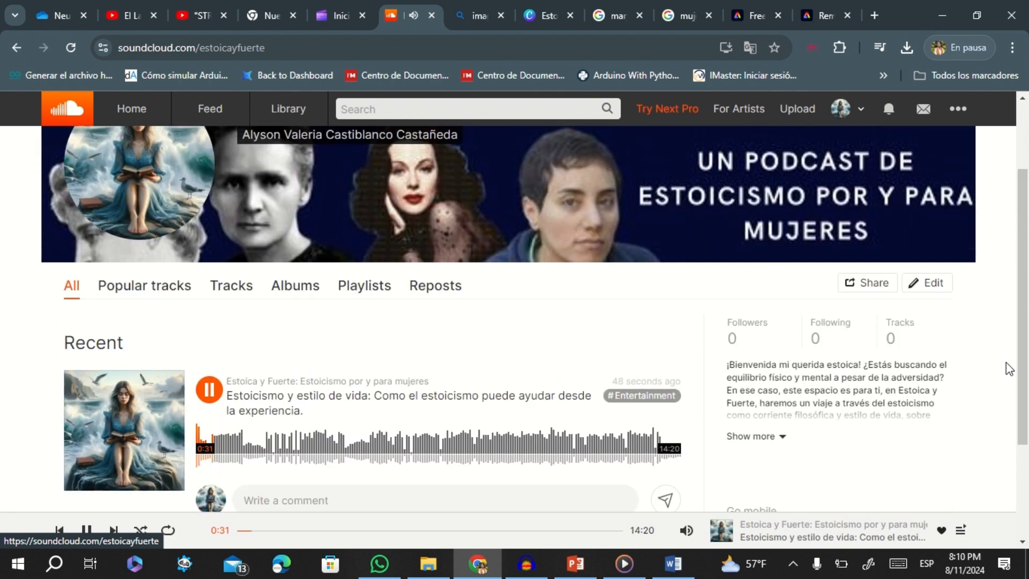
{"action": "left_click", "coordinate": [179, 295]}
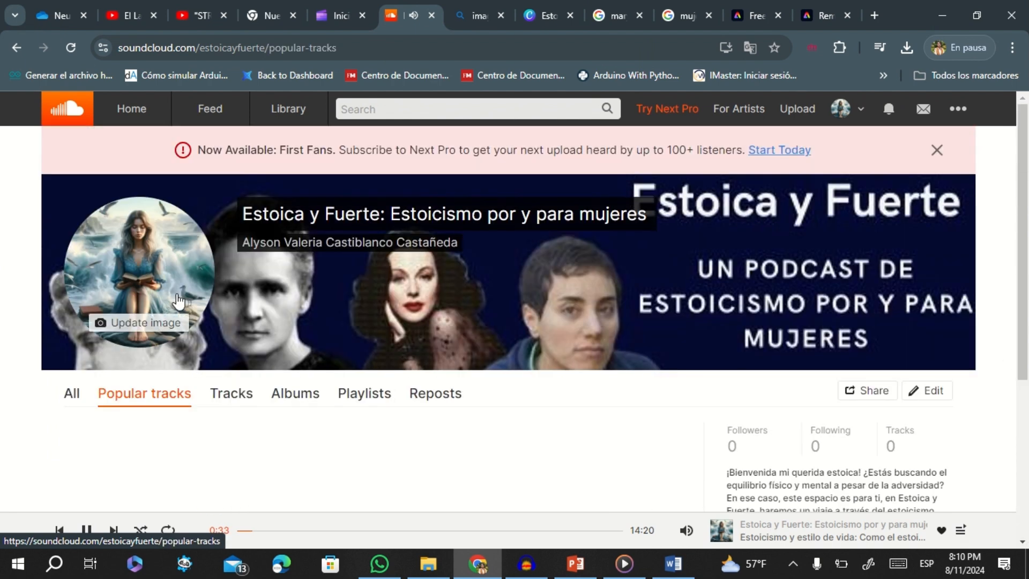
{"action": "scroll", "coordinate": [330, 453], "scroll_direction": "down", "scroll_amount": 4}
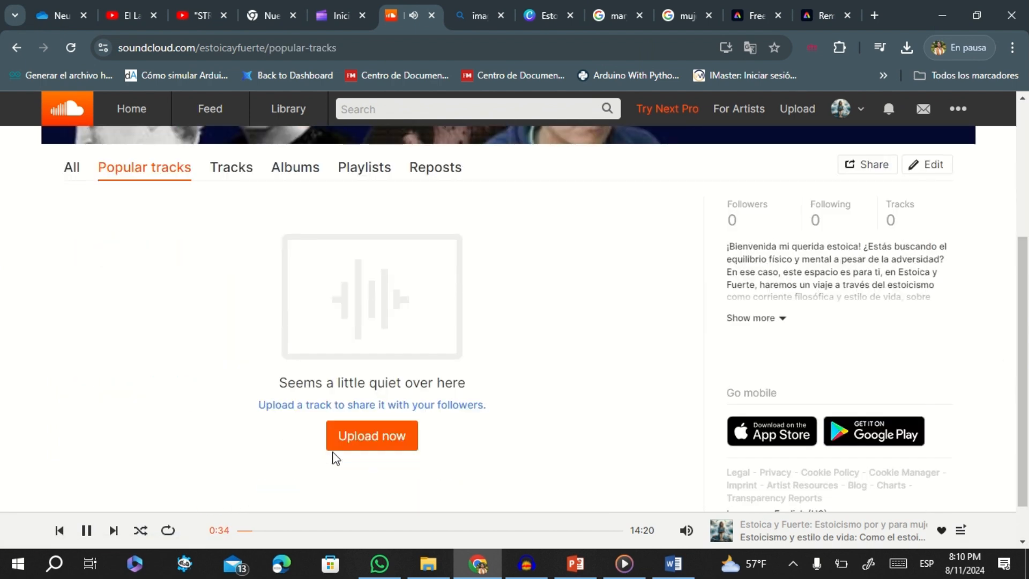
{"action": "left_click", "coordinate": [245, 178]}
{"action": "scroll", "coordinate": [356, 459], "scroll_direction": "down", "scroll_amount": 4}
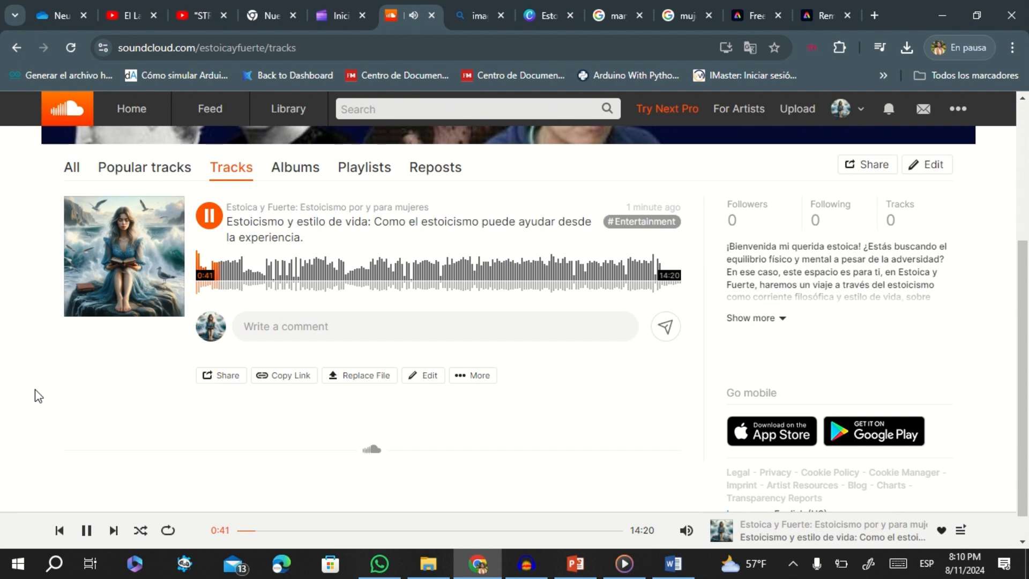
{"action": "scroll", "coordinate": [35, 389], "scroll_direction": "up", "scroll_amount": 3}
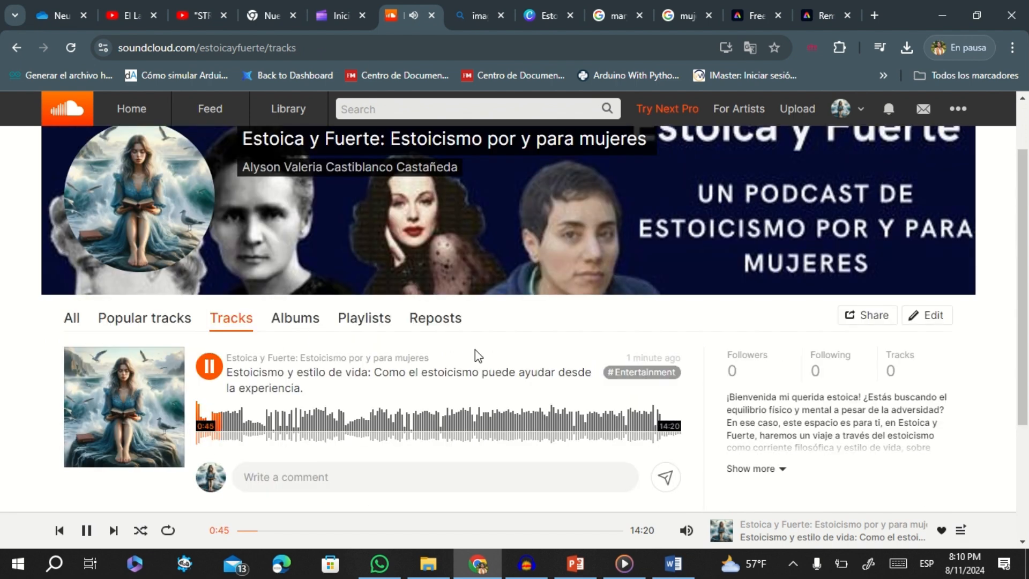
{"action": "scroll", "coordinate": [436, 355], "scroll_direction": "up", "scroll_amount": 2}
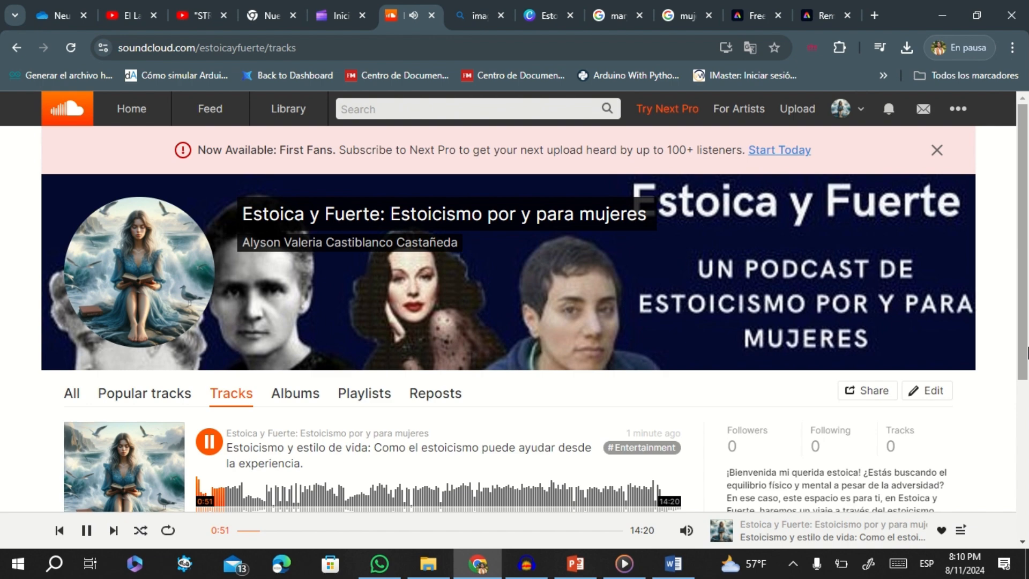
{"action": "scroll", "coordinate": [570, 225], "scroll_direction": "down", "scroll_amount": 4}
{"action": "scroll", "coordinate": [570, 225], "scroll_direction": "up", "scroll_amount": 1}
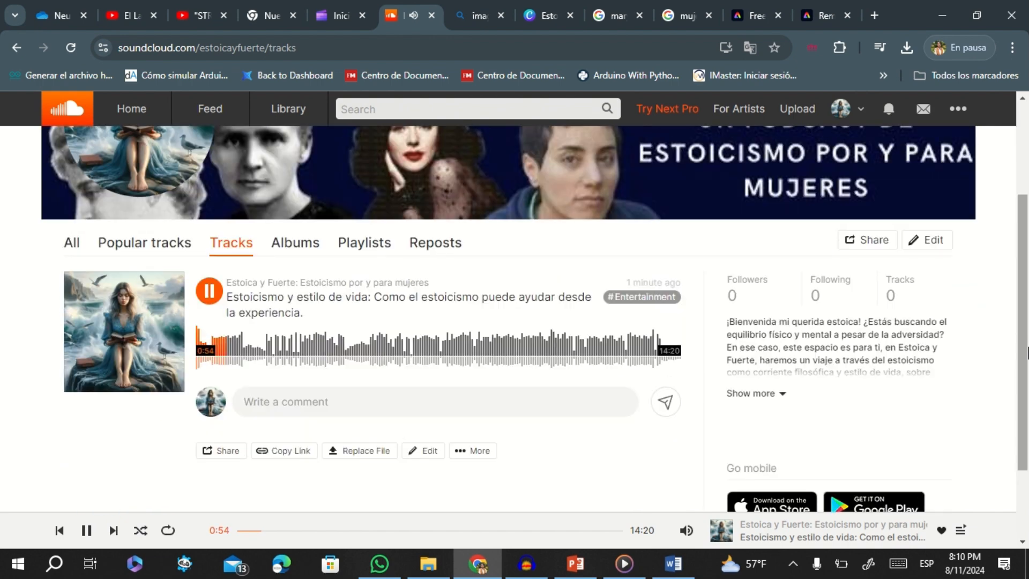
Step: Look through the podcast profile's reposts, playlists and albums listings
{"action": "left_click", "coordinate": [429, 245]}
{"action": "scroll", "coordinate": [365, 445], "scroll_direction": "down", "scroll_amount": 3}
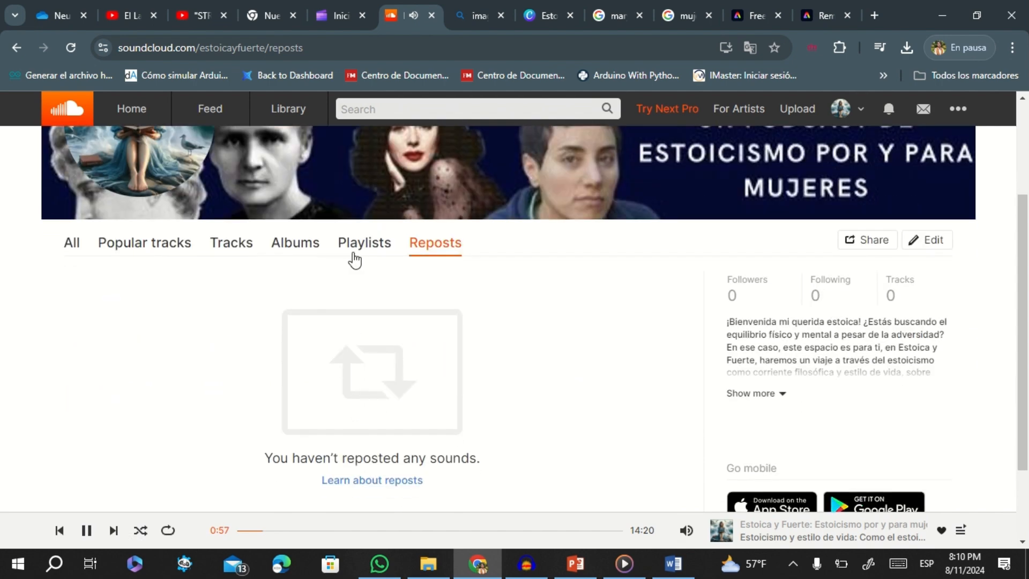
{"action": "left_click", "coordinate": [354, 247]}
{"action": "left_click", "coordinate": [298, 399]}
{"action": "scroll", "coordinate": [290, 364], "scroll_direction": "down", "scroll_amount": 3}
{"action": "scroll", "coordinate": [276, 298], "scroll_direction": "up", "scroll_amount": 2}
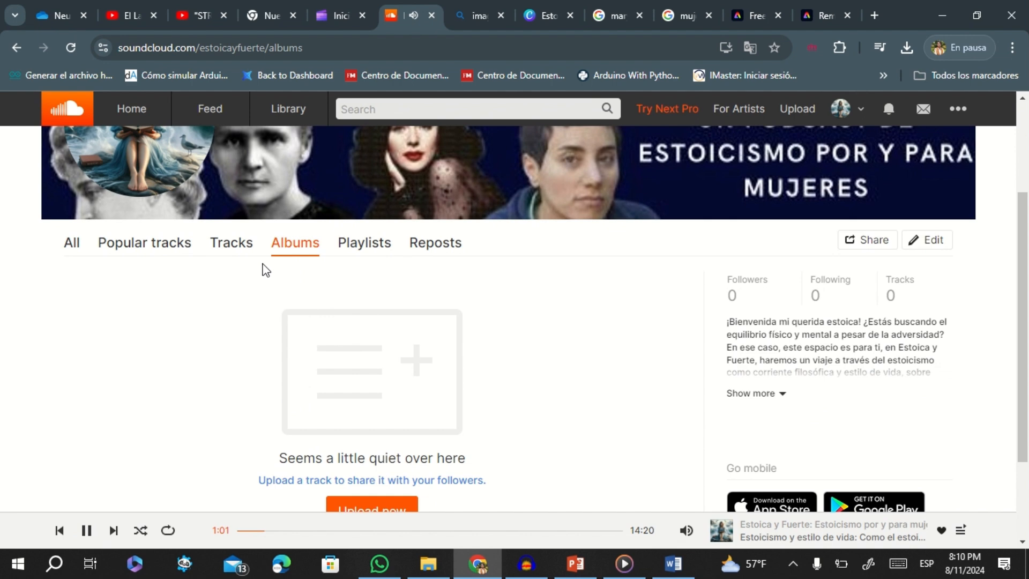
Step: Compare the profile's tracks and popular tracks listings, ending on the tracks listing with the published episode
{"action": "left_click", "coordinate": [239, 252]}
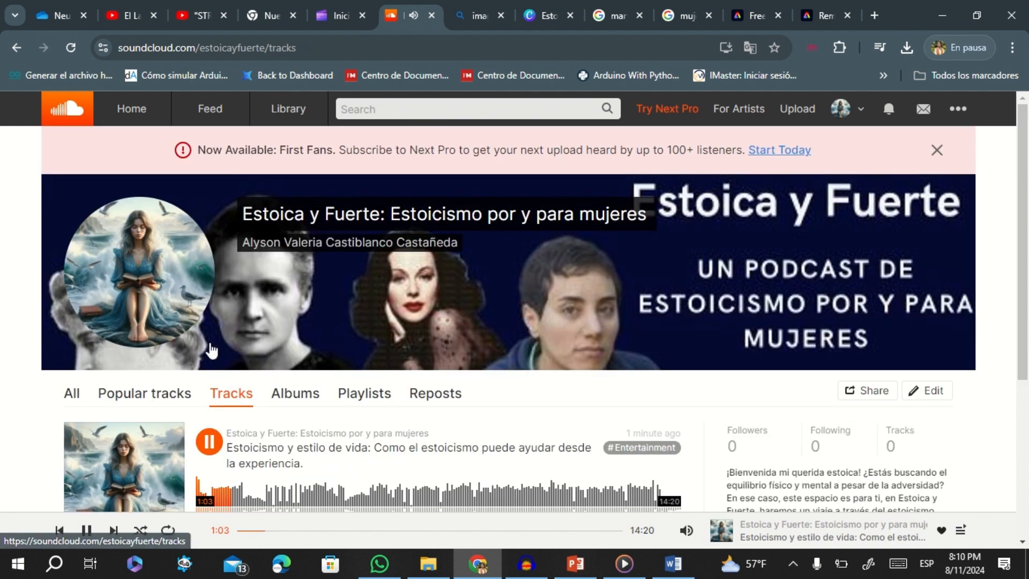
{"action": "left_click", "coordinate": [187, 403]}
{"action": "scroll", "coordinate": [2, 425], "scroll_direction": "down", "scroll_amount": 3}
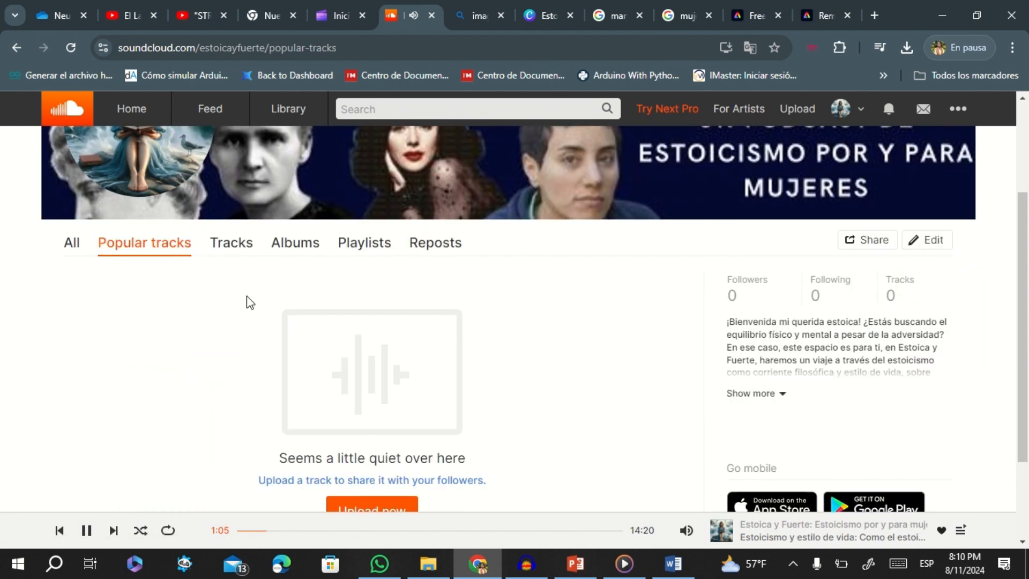
{"action": "left_click", "coordinate": [239, 252]}
{"action": "scroll", "coordinate": [240, 303], "scroll_direction": "down", "scroll_amount": 3}
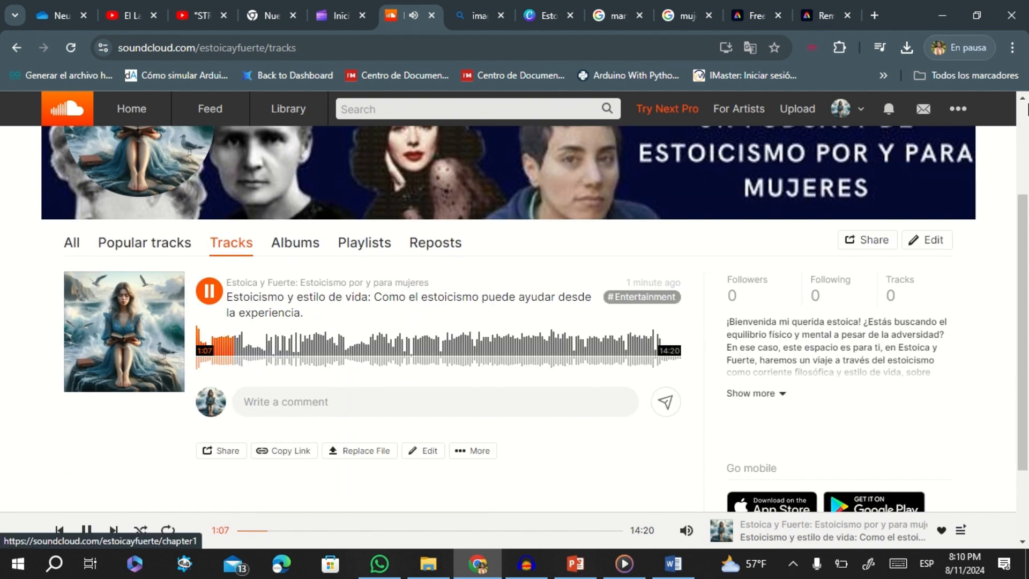
Step: Open the published episode's page from the tracks listing and review its waveform, recommendation notice, comment area and description
{"action": "scroll", "coordinate": [628, 477], "scroll_direction": "up", "scroll_amount": 3}
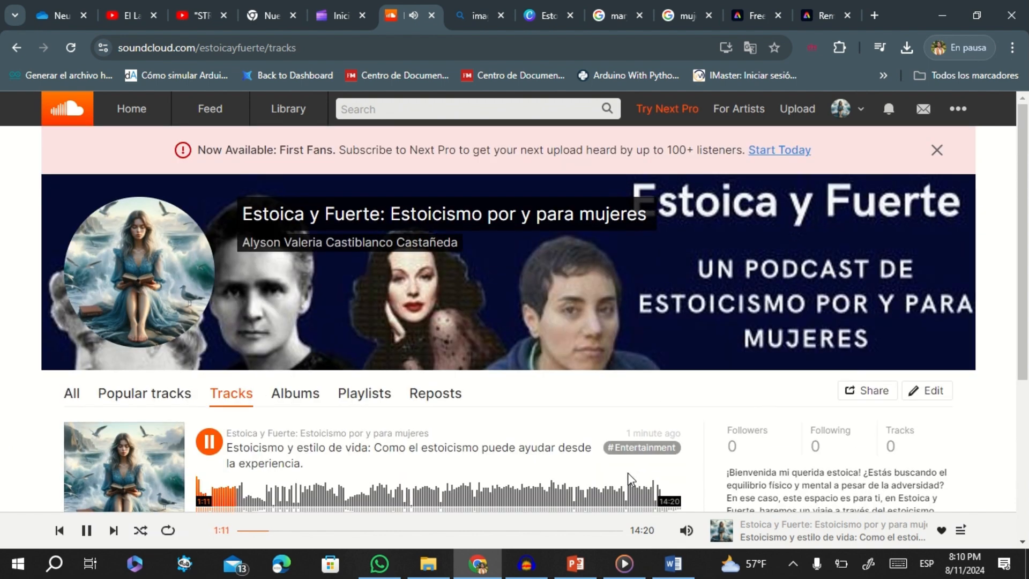
{"action": "left_click", "coordinate": [137, 445]}
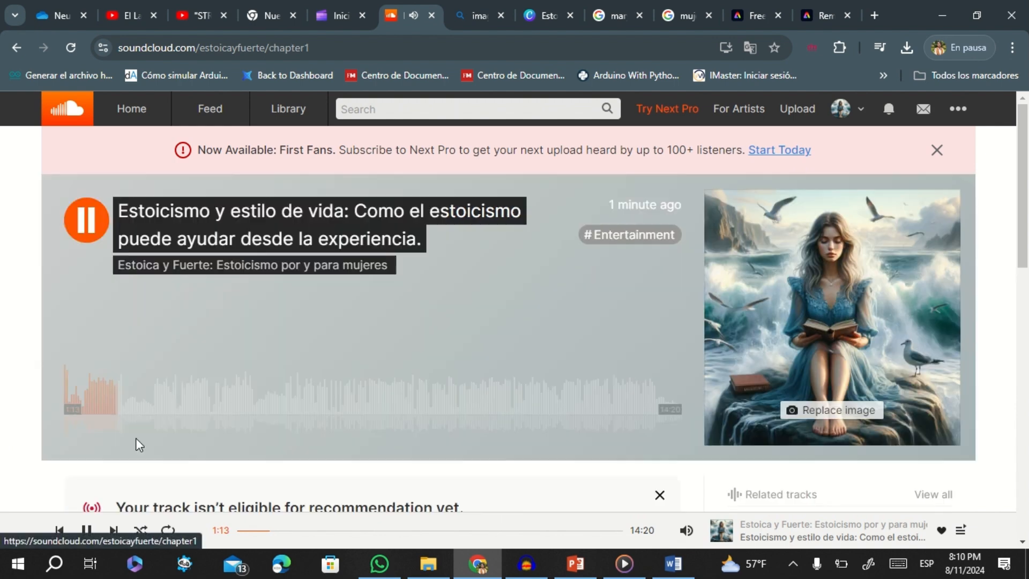
{"action": "scroll", "coordinate": [1027, 351], "scroll_direction": "down", "scroll_amount": 7}
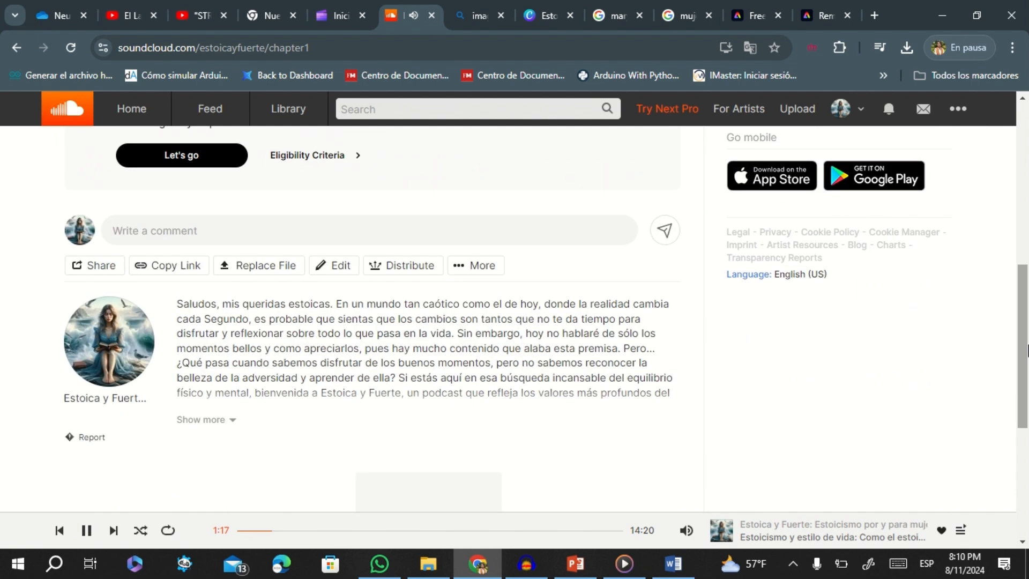
{"action": "scroll", "coordinate": [1027, 351], "scroll_direction": "up", "scroll_amount": 7}
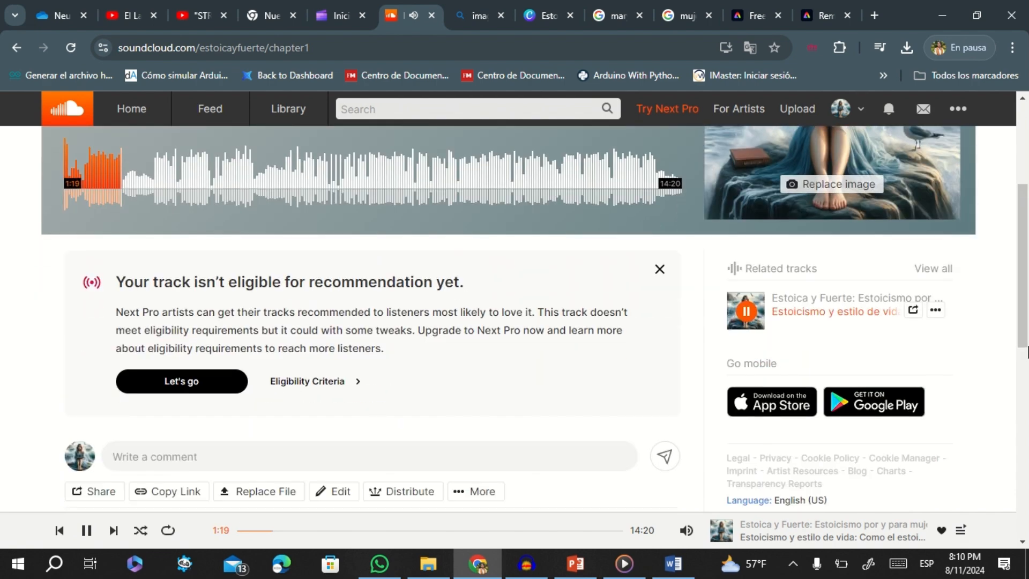